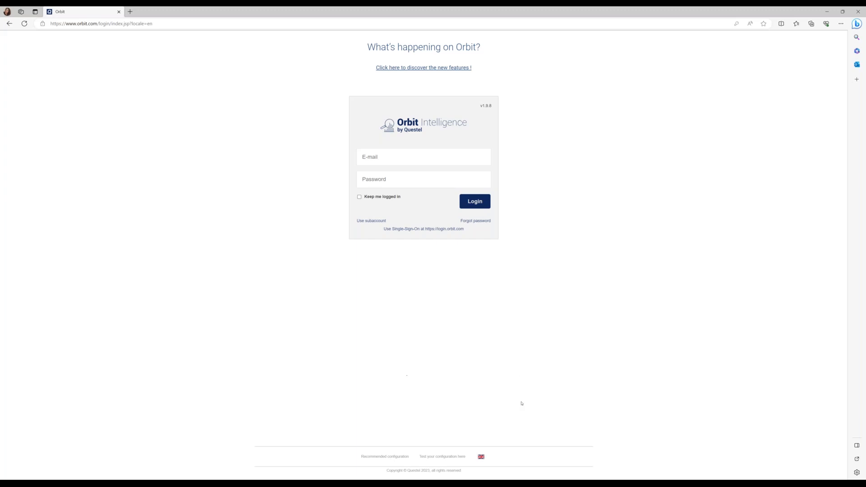
Open the new features page from the Orbit login page and display the product news for Orbit Intelligence.
{"action": "mouse_move", "coordinate": [482, 457]}
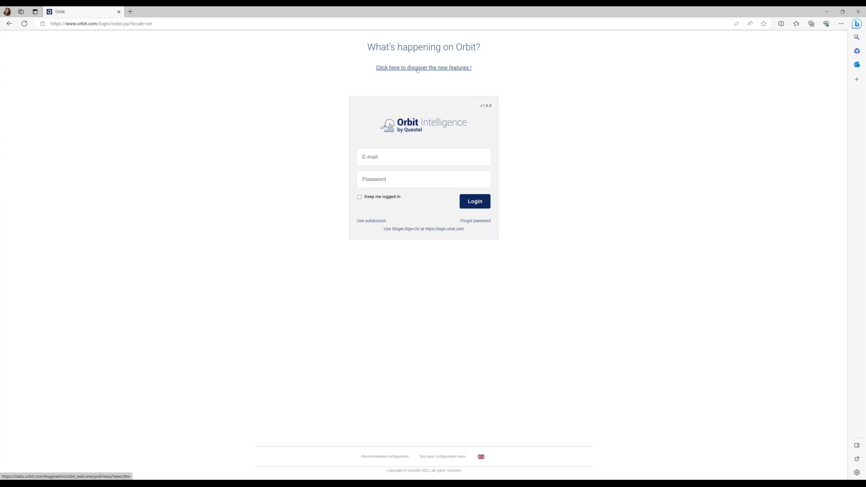
{"action": "left_click", "coordinate": [418, 68]}
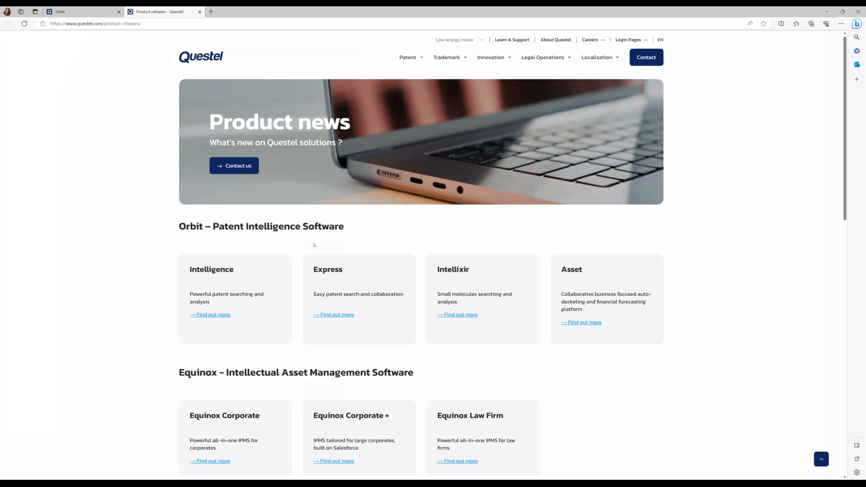
{"action": "left_click", "coordinate": [199, 316]}
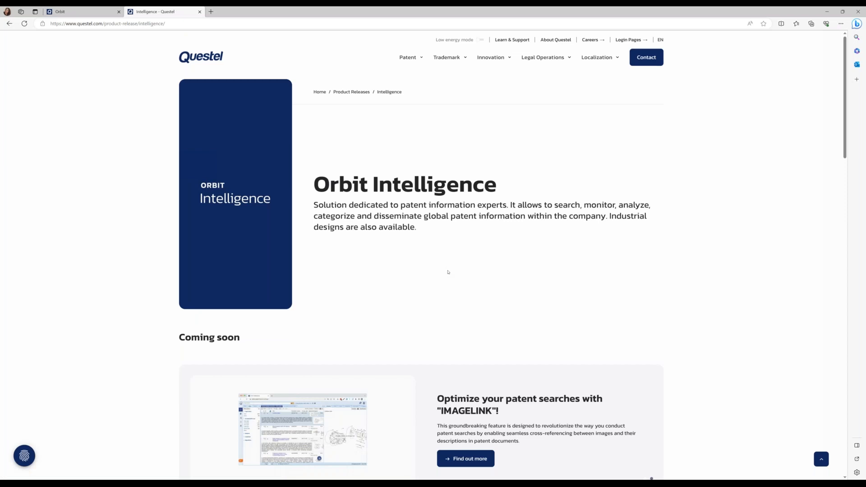
Examine the coming soon and latest releases sections for Orbit Intelligence, and close the product news page.
{"action": "scroll", "coordinate": [448, 272], "scroll_direction": "down", "scroll_amount": 5}
{"action": "scroll", "coordinate": [448, 272], "scroll_direction": "down", "scroll_amount": 3}
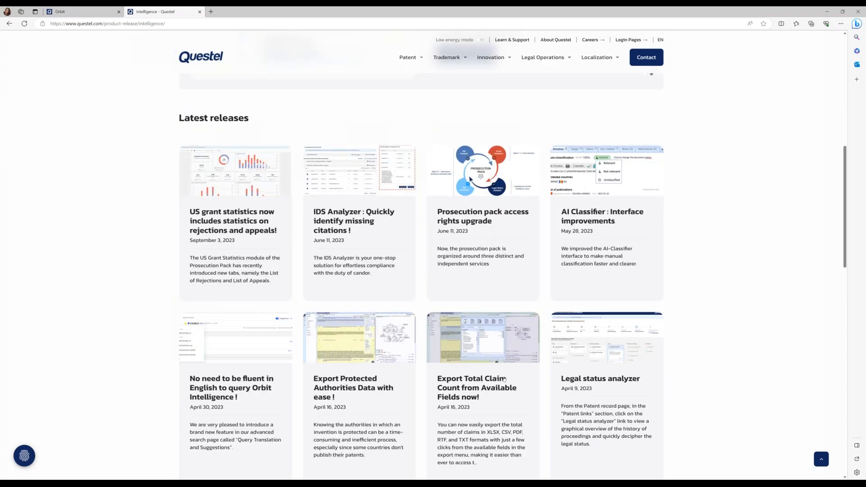
{"action": "scroll", "coordinate": [504, 380], "scroll_direction": "down", "scroll_amount": 2}
{"action": "scroll", "coordinate": [505, 379], "scroll_direction": "down", "scroll_amount": 5}
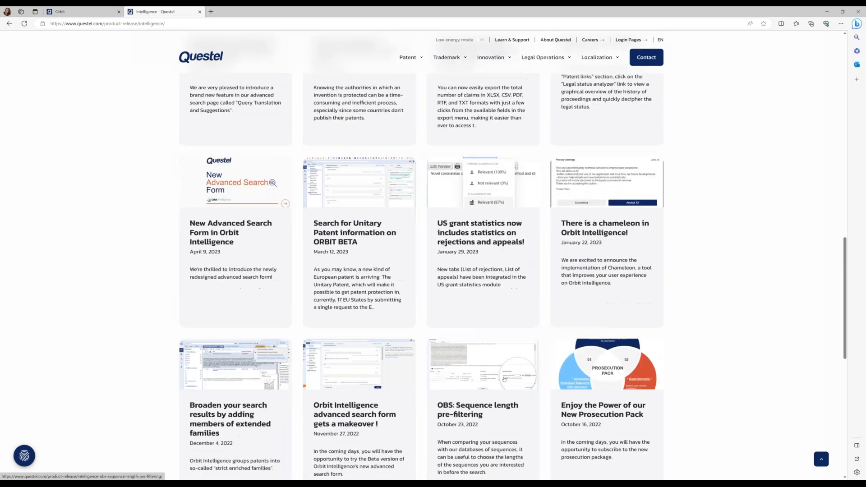
{"action": "scroll", "coordinate": [505, 379], "scroll_direction": "up", "scroll_amount": 2}
{"action": "scroll", "coordinate": [505, 380], "scroll_direction": "up", "scroll_amount": 12}
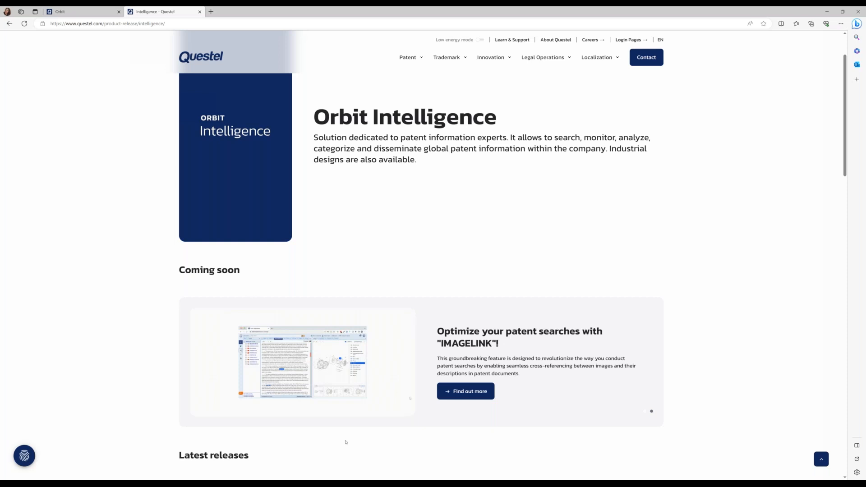
{"action": "scroll", "coordinate": [346, 443], "scroll_direction": "down", "scroll_amount": 3}
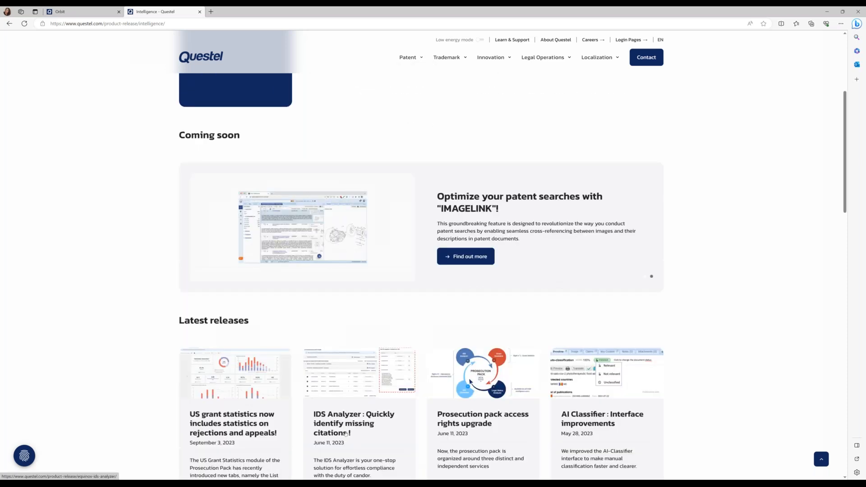
{"action": "scroll", "coordinate": [346, 434], "scroll_direction": "down", "scroll_amount": 2}
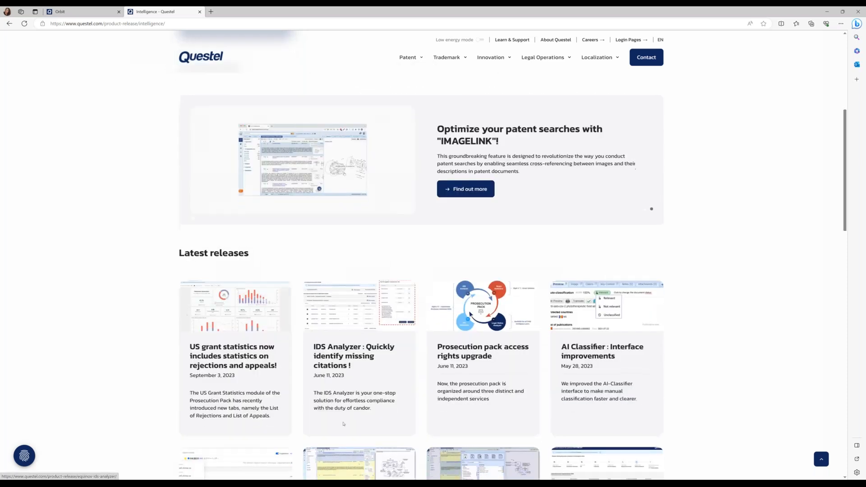
{"action": "scroll", "coordinate": [344, 424], "scroll_direction": "down", "scroll_amount": 2}
{"action": "scroll", "coordinate": [344, 424], "scroll_direction": "up", "scroll_amount": 8}
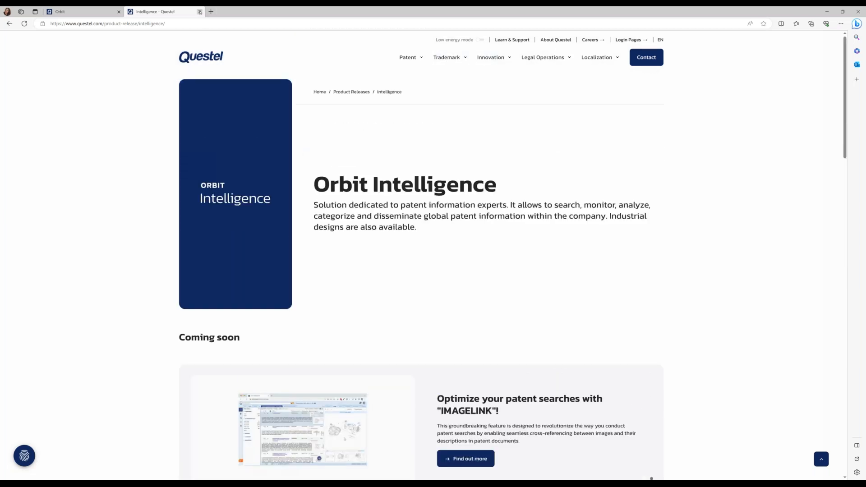
{"action": "left_click", "coordinate": [200, 12]}
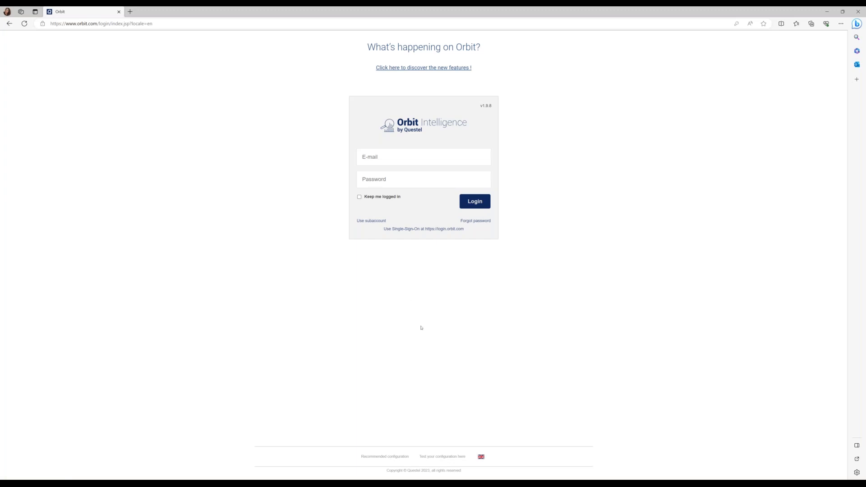
Close the login page's browser window and switch to the signed-in Orbit Intelligence session.
{"action": "left_click", "coordinate": [861, 12]}
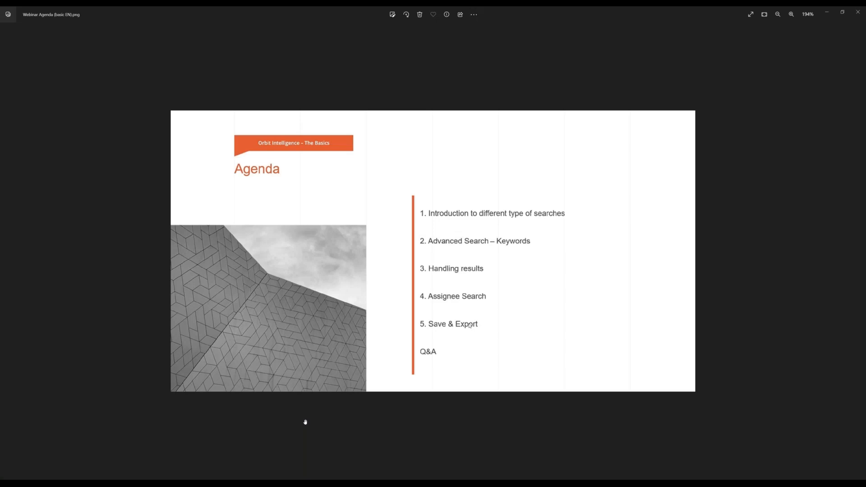
{"action": "left_click", "coordinate": [112, 458]}
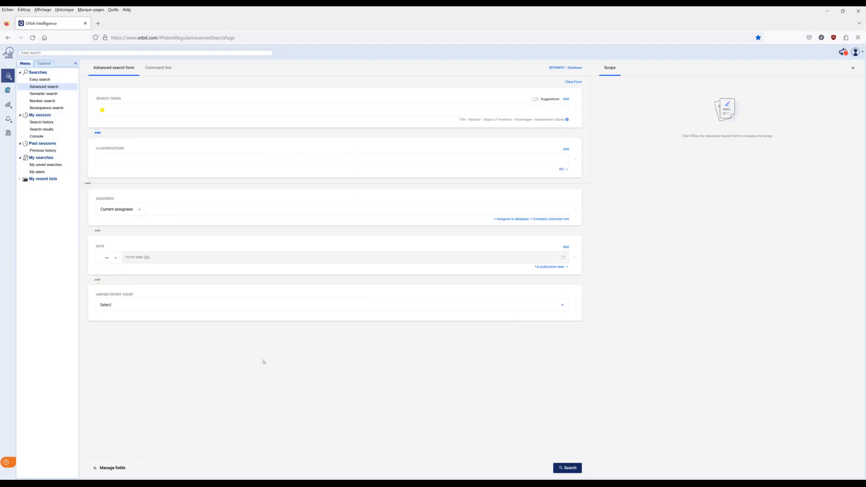
View the Easy search, Advanced search and Number search forms for patents, and return to Easy search.
{"action": "left_click", "coordinate": [43, 81]}
{"action": "left_click", "coordinate": [21, 64]}
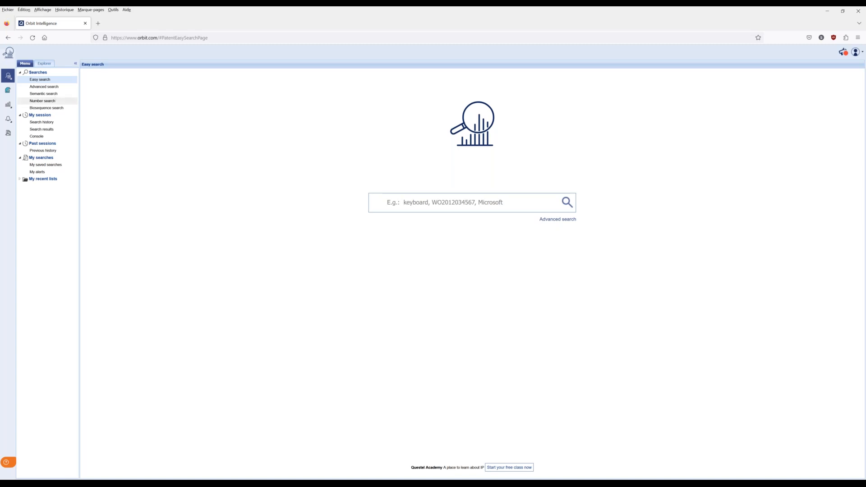
{"action": "left_click", "coordinate": [30, 87]}
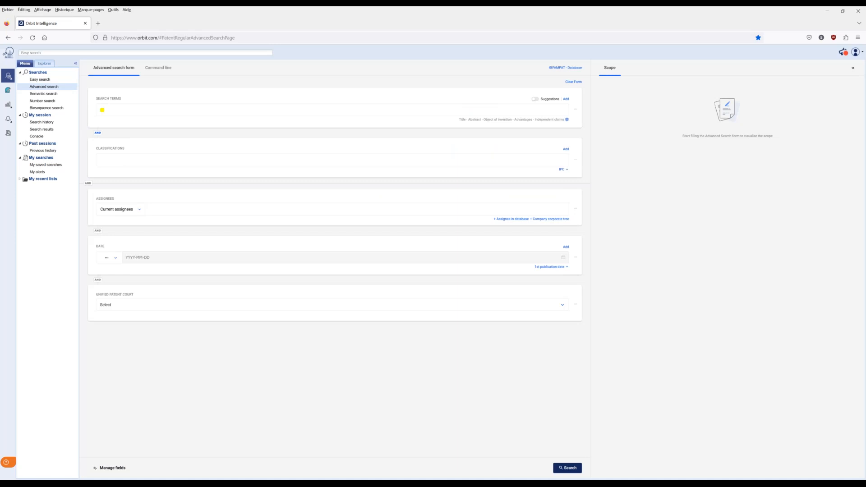
{"action": "left_click", "coordinate": [42, 100]}
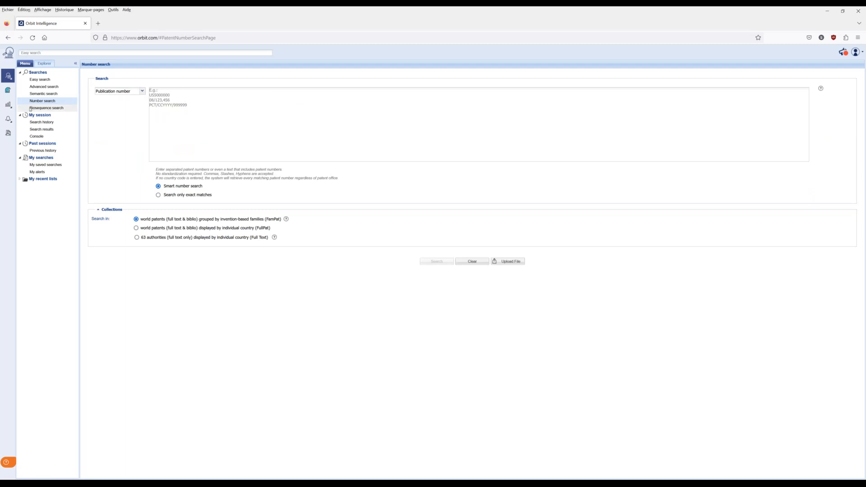
{"action": "left_click", "coordinate": [38, 80]}
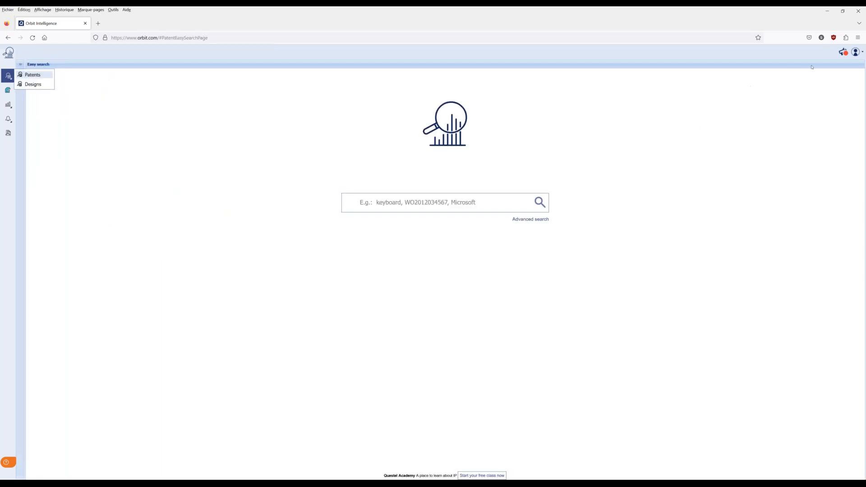
Open the user settings and examine the General preferences, including the text size choices, and the Searching preferences.
{"action": "left_click", "coordinate": [862, 52]}
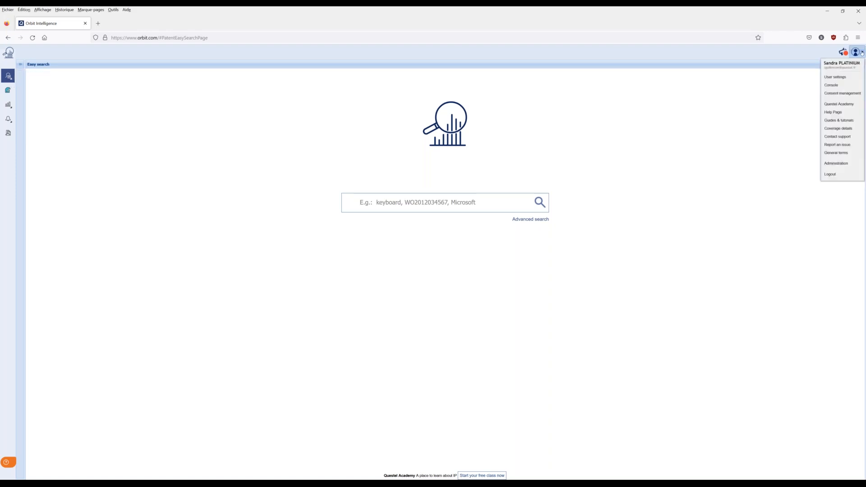
{"action": "left_click", "coordinate": [836, 77]}
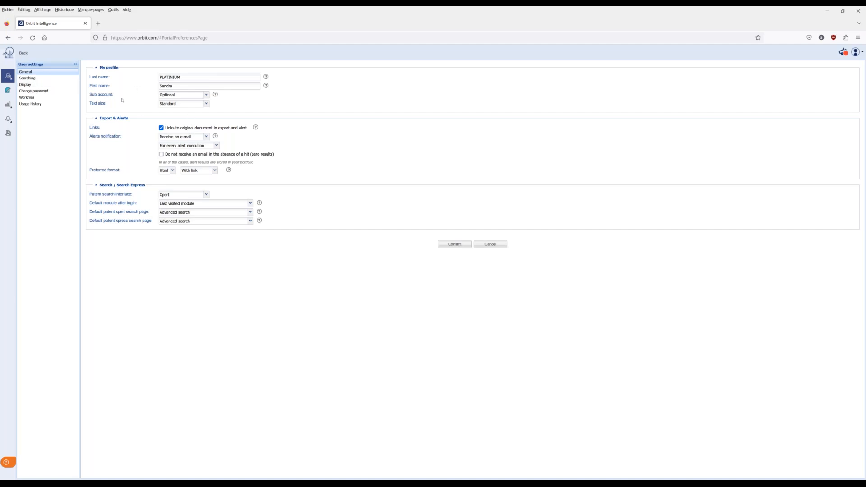
{"action": "left_click", "coordinate": [207, 104]}
{"action": "left_click", "coordinate": [218, 105]}
{"action": "left_click", "coordinate": [43, 79]}
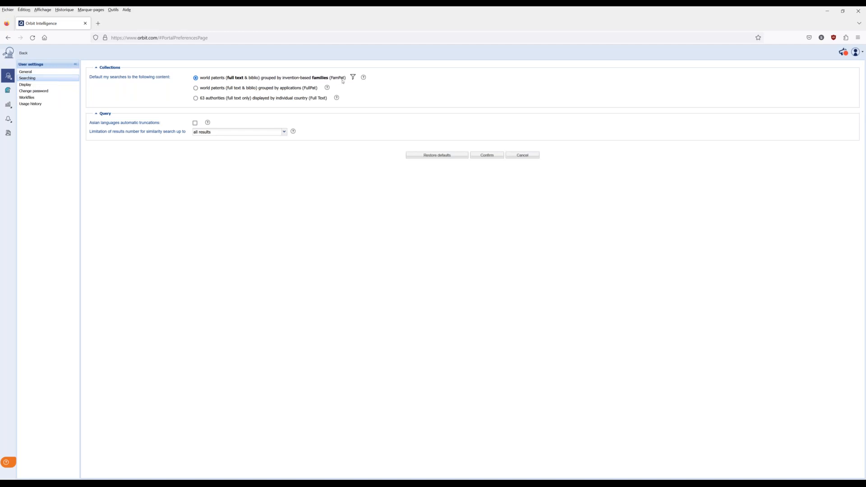
Examine the Display preferences, including the after-search view and relevance score choices, and leave the user settings.
{"action": "left_click", "coordinate": [39, 86]}
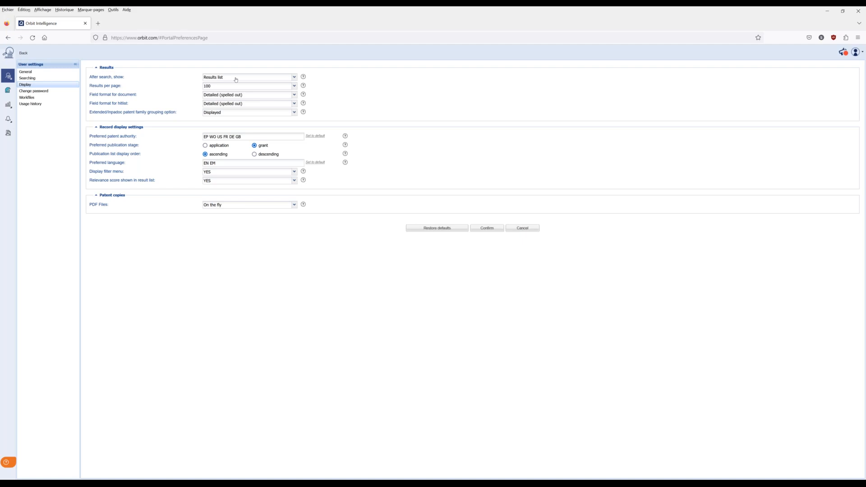
{"action": "left_click", "coordinate": [295, 78]}
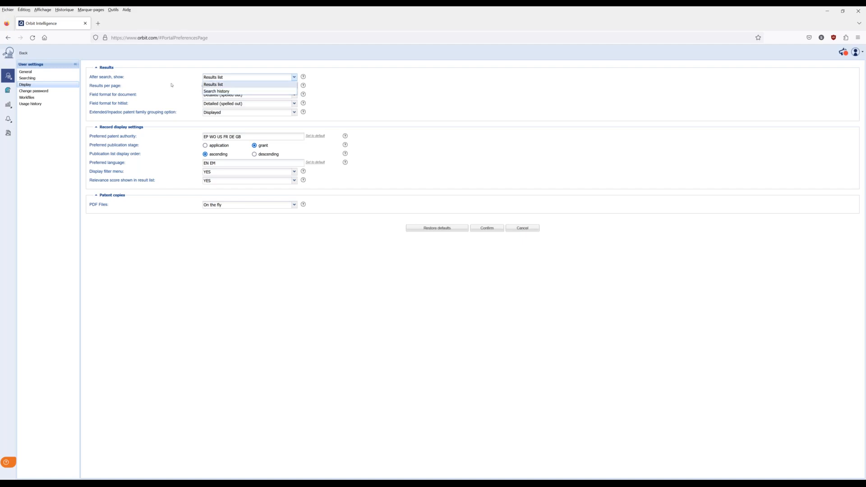
{"action": "left_click", "coordinate": [215, 85]}
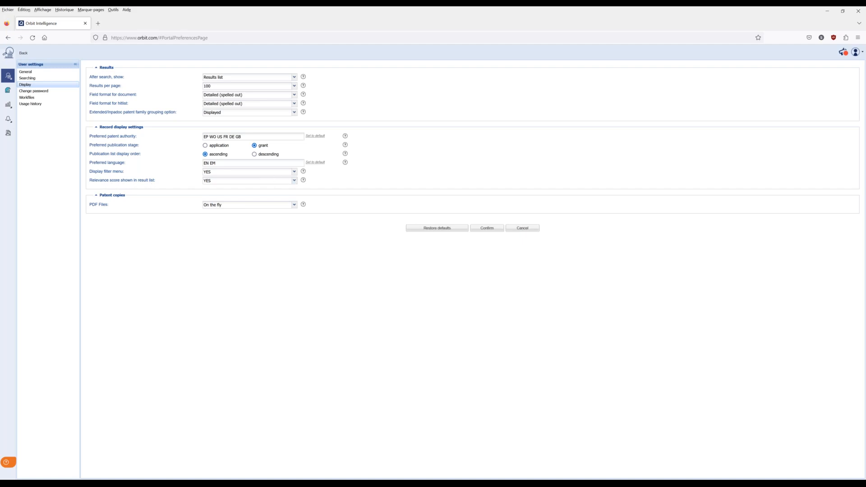
{"action": "left_click", "coordinate": [294, 181]}
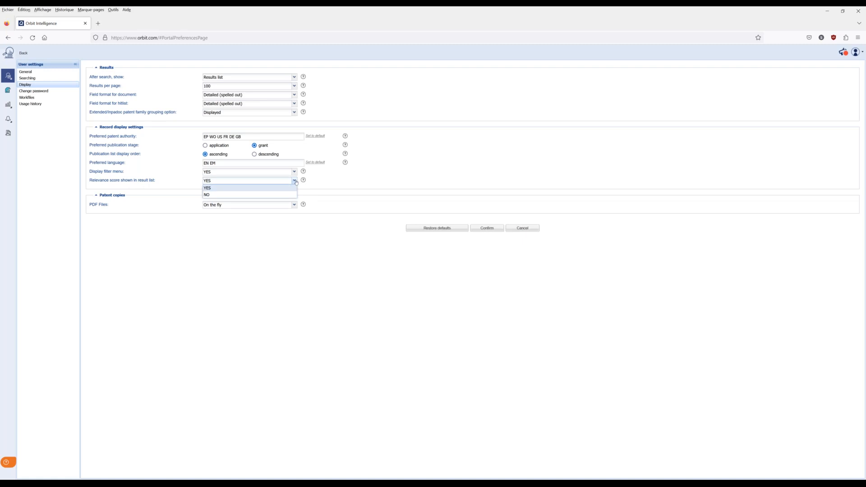
{"action": "left_click", "coordinate": [296, 182]}
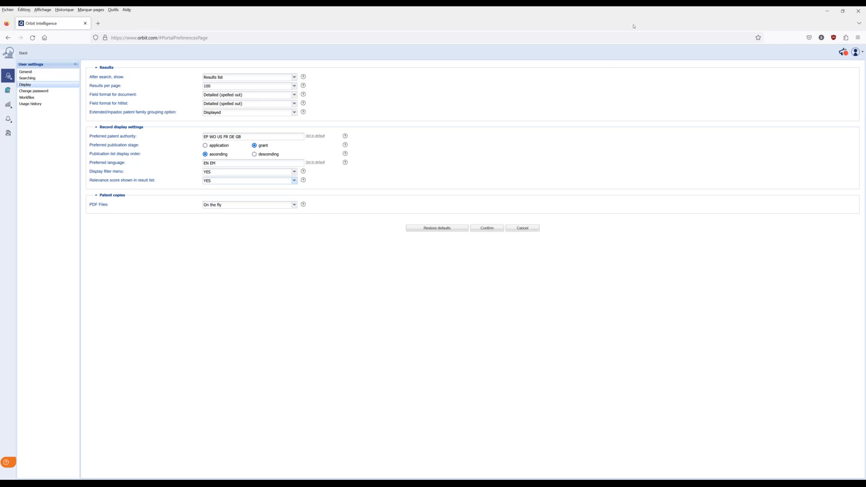
{"action": "left_click", "coordinate": [23, 52]}
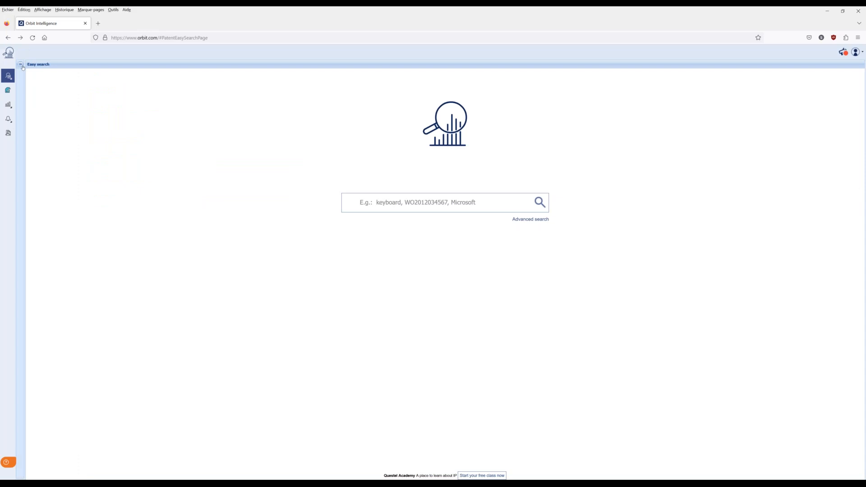
Run an Easy search for "backpack".
{"action": "left_click", "coordinate": [425, 203]}
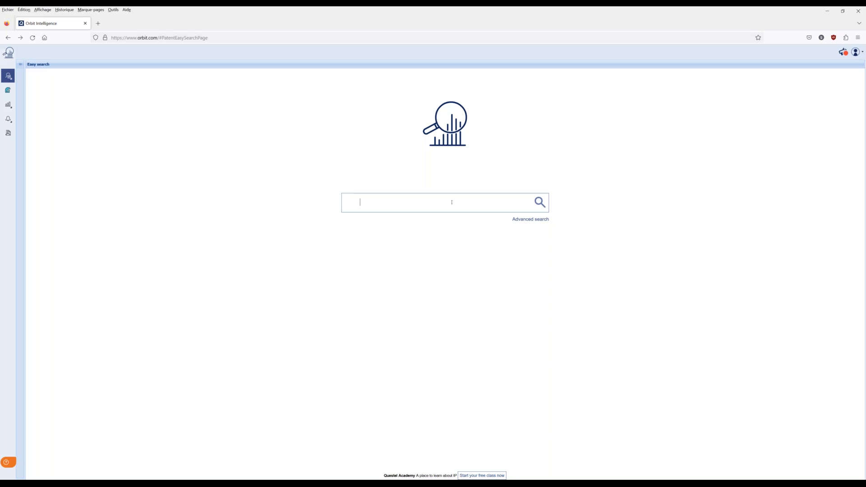
{"action": "type", "text": "backpack"}
{"action": "key", "text": "Return"}
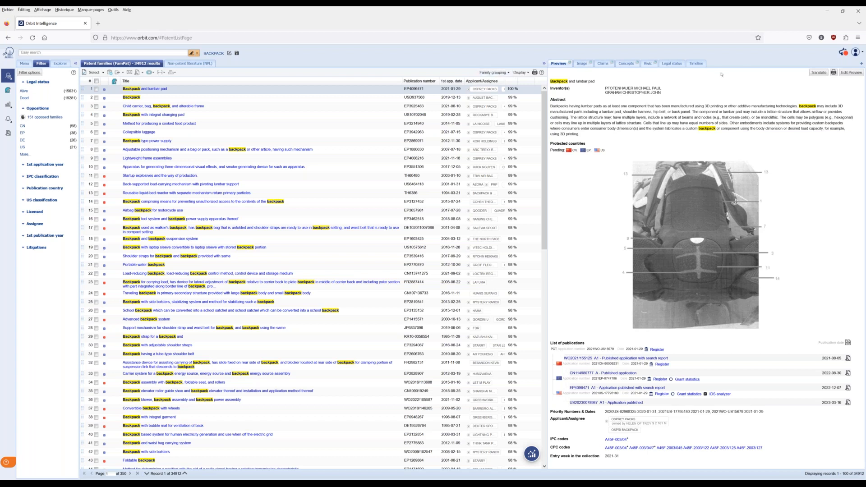
Hide the Kwic view of the patent record, show it again, and display the record's Preview.
{"action": "left_click", "coordinate": [861, 63]}
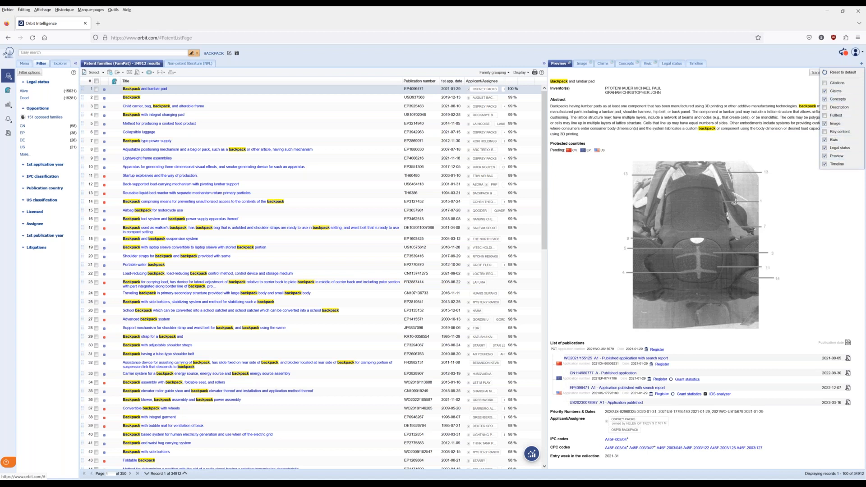
{"action": "left_click", "coordinate": [826, 140]}
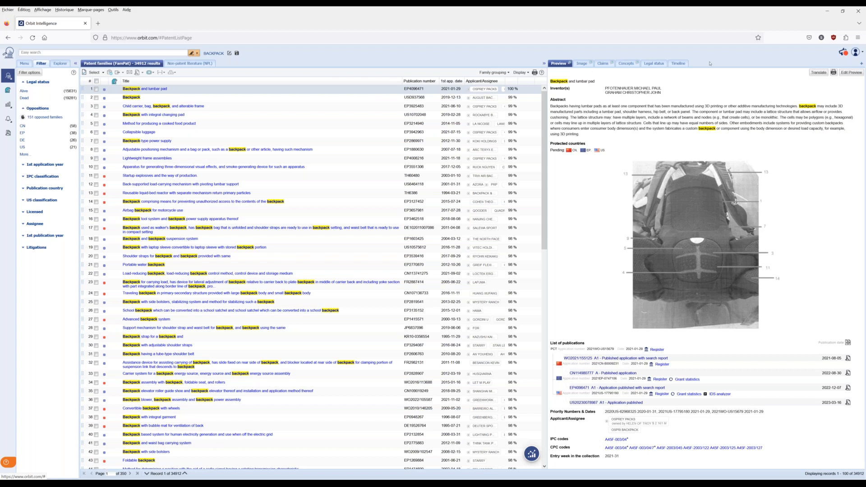
{"action": "left_click", "coordinate": [862, 64]}
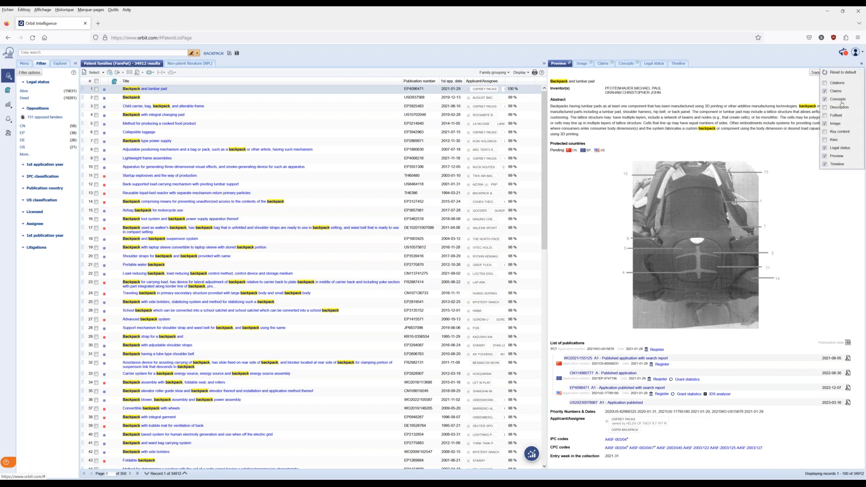
{"action": "left_click", "coordinate": [827, 141]}
{"action": "left_click", "coordinate": [559, 64]}
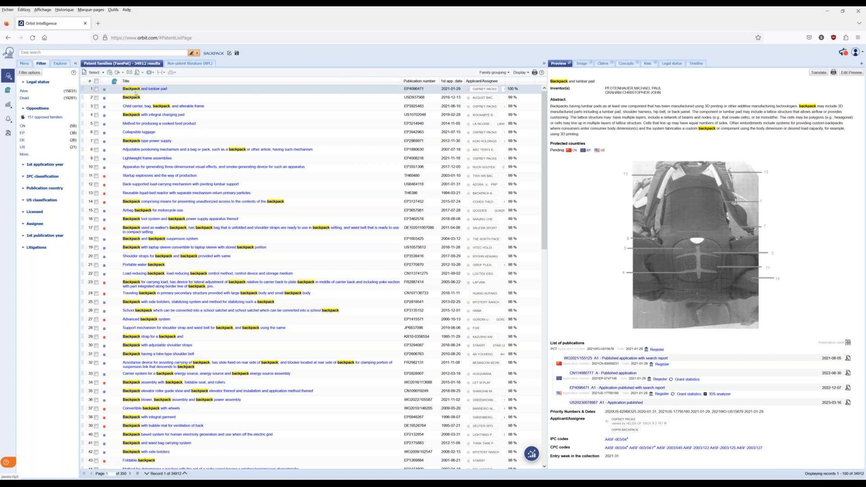
View the backpack query in the search history and return to the results list.
{"action": "left_click", "coordinate": [229, 54]}
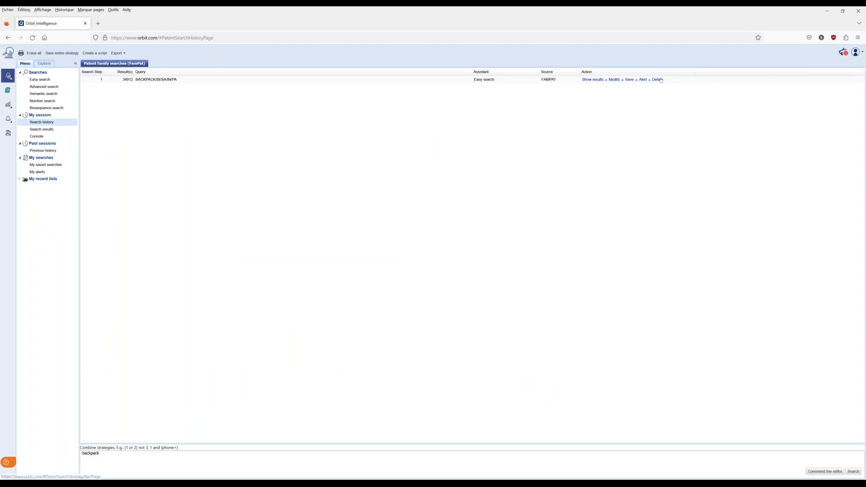
{"action": "left_click", "coordinate": [8, 37]}
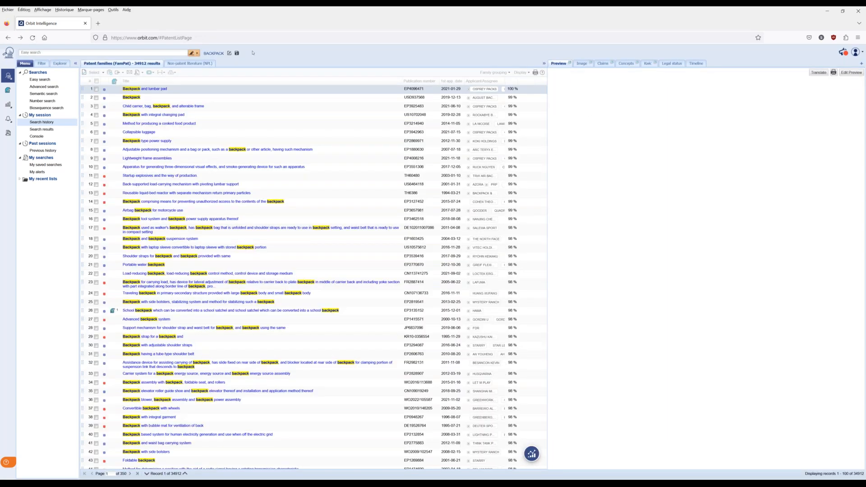
Open the Highlight Wizard to examine the highlighted terms of the current profile, and close it.
{"action": "left_click", "coordinate": [197, 54]}
{"action": "left_click", "coordinate": [197, 54]}
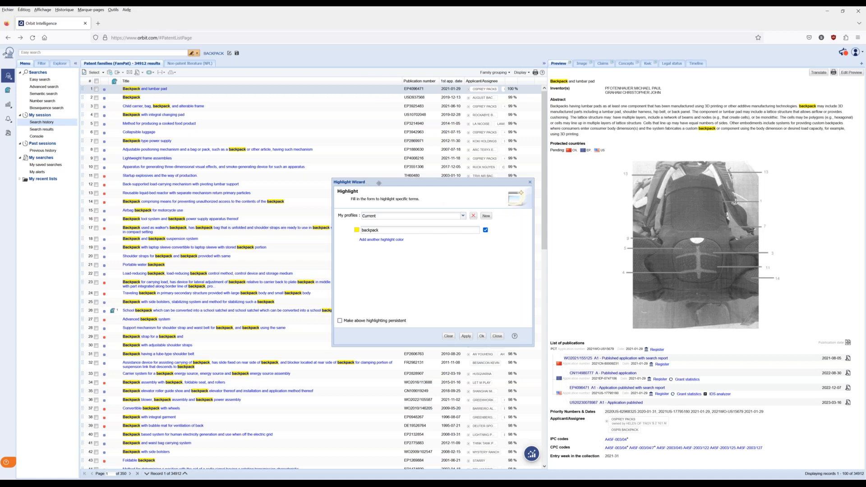
{"action": "left_click", "coordinate": [531, 183]}
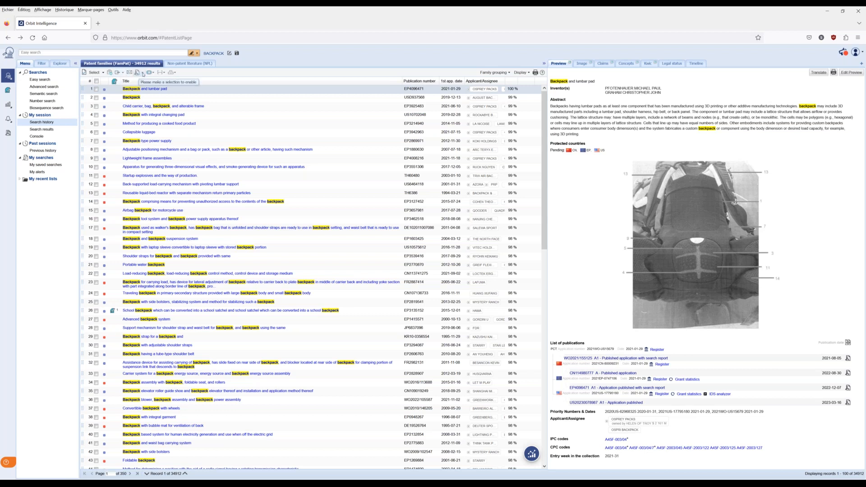
Select the first record, "Backpack and lumbar pad", and view the display options available for the results list.
{"action": "left_click", "coordinate": [96, 90]}
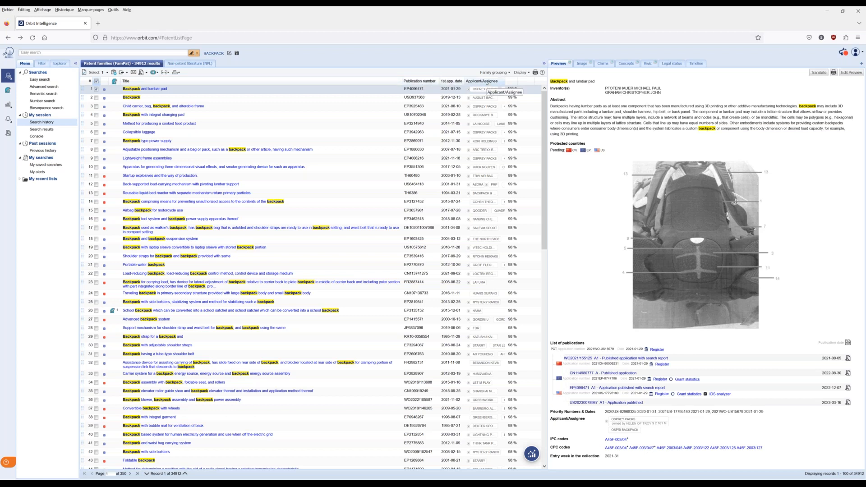
{"action": "left_click", "coordinate": [528, 74]}
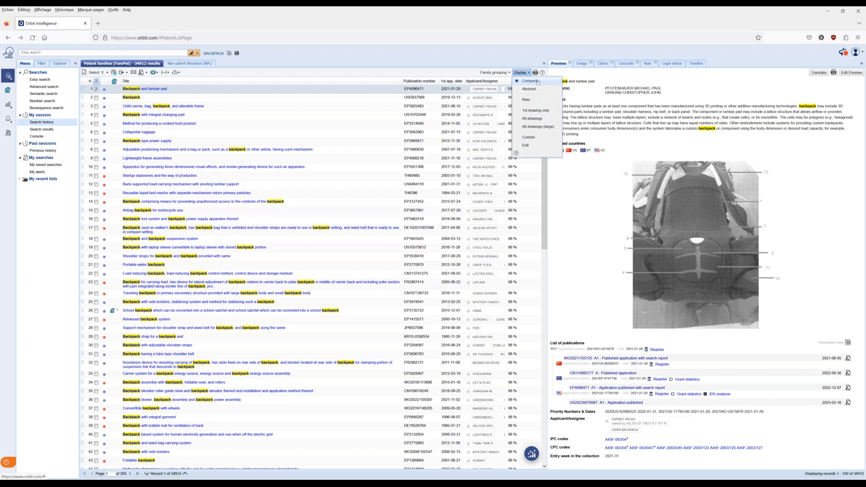
{"action": "left_click", "coordinate": [430, 74]}
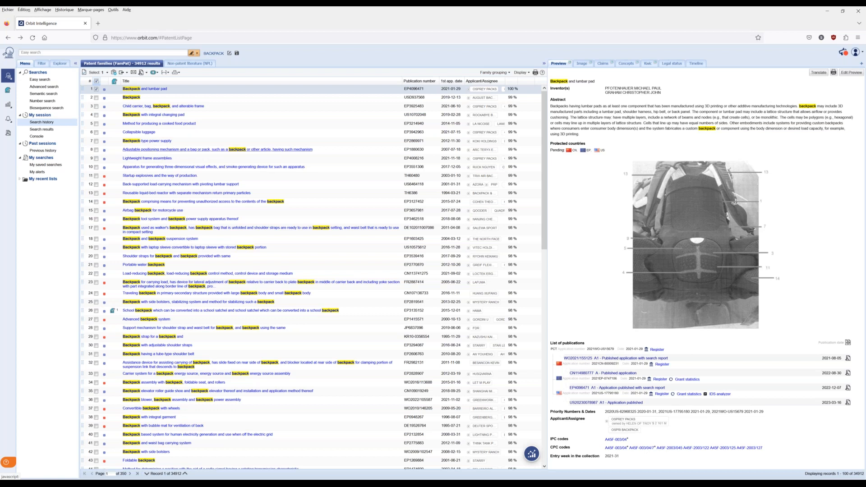
Open a Number search and paste the copied list of publication numbers, from EP1603425 to IN388829, into the publication number field.
{"action": "left_click", "coordinate": [41, 79]}
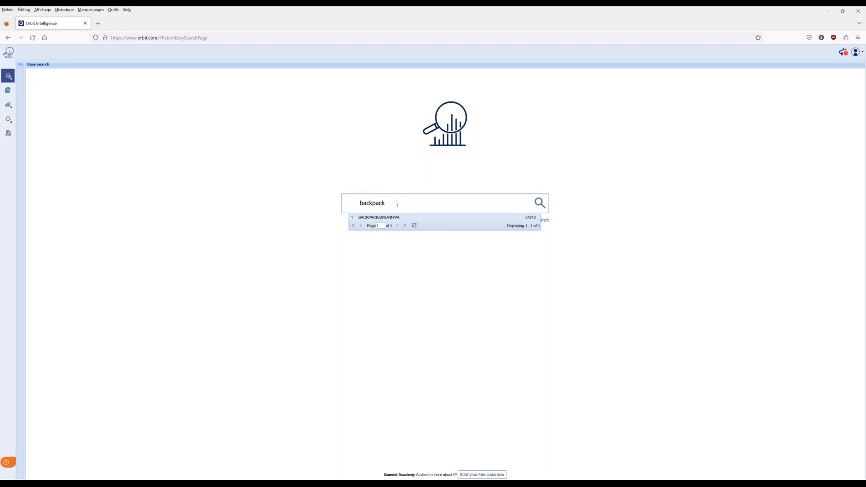
{"action": "left_click", "coordinate": [21, 62]}
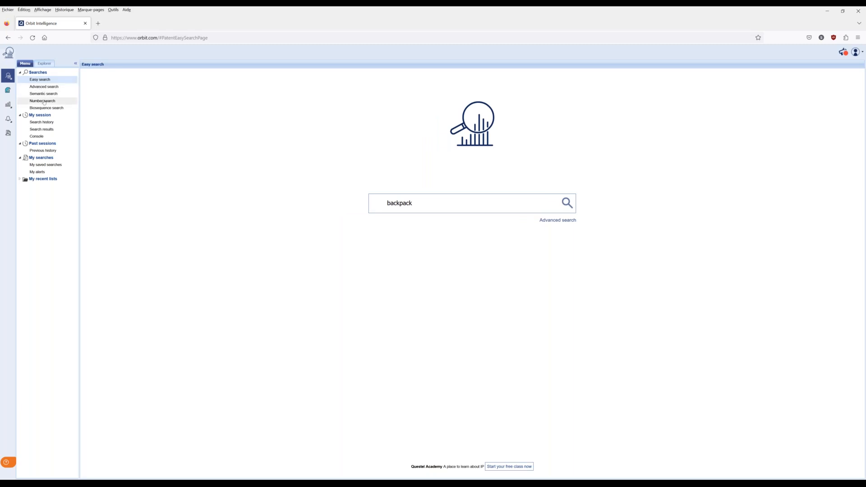
{"action": "left_click", "coordinate": [42, 100]}
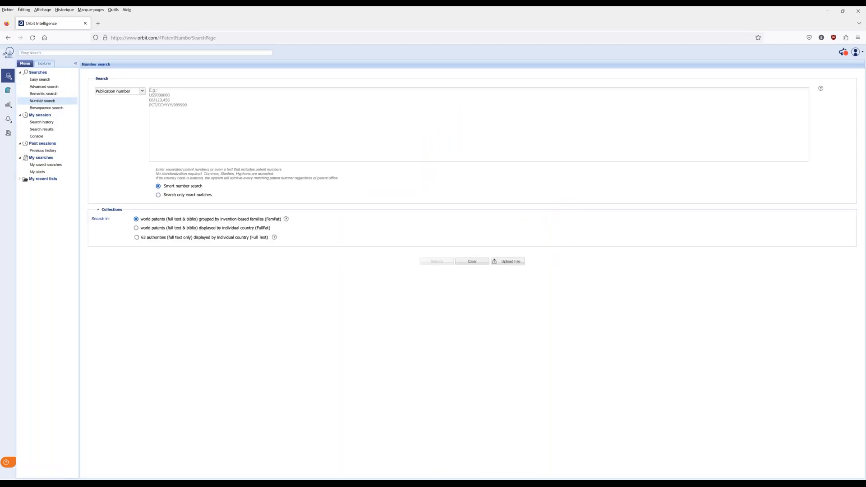
{"action": "left_click", "coordinate": [181, 97]}
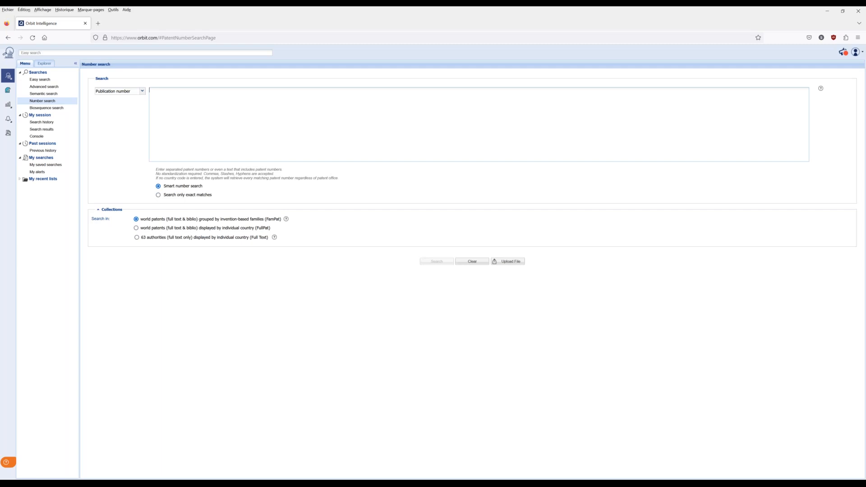
{"action": "key", "text": "alt+Tab"}
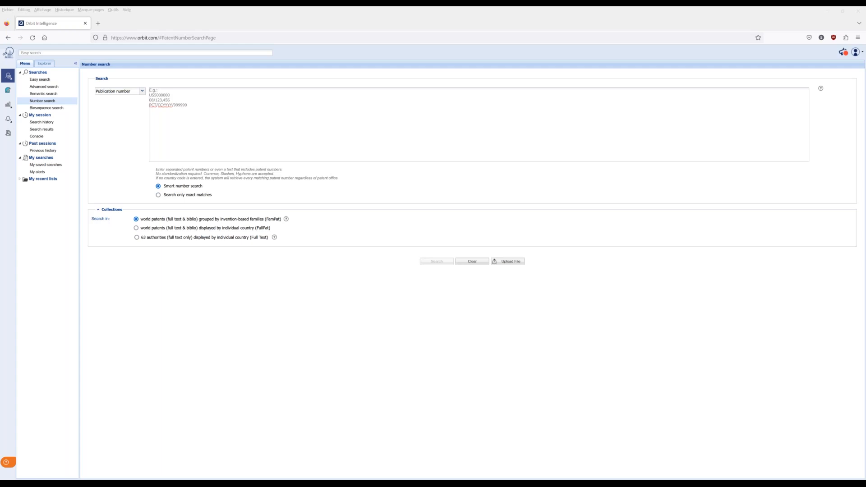
{"action": "right_click", "coordinate": [190, 96]}
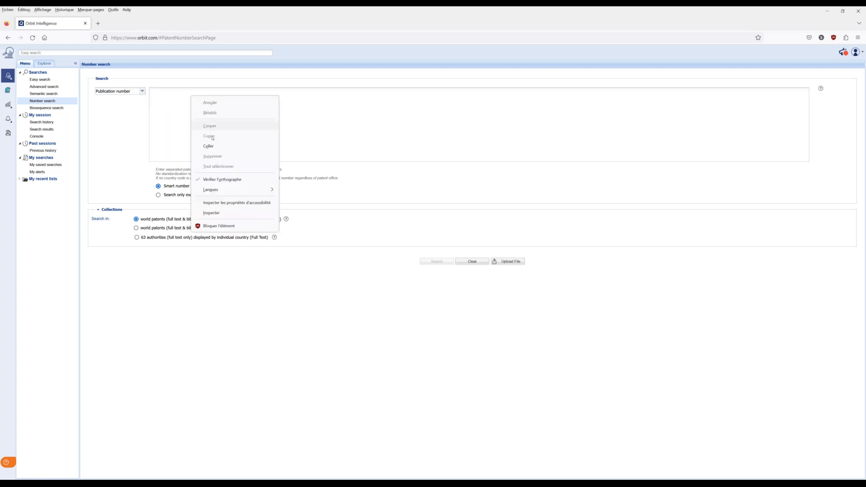
{"action": "left_click", "coordinate": [210, 146]}
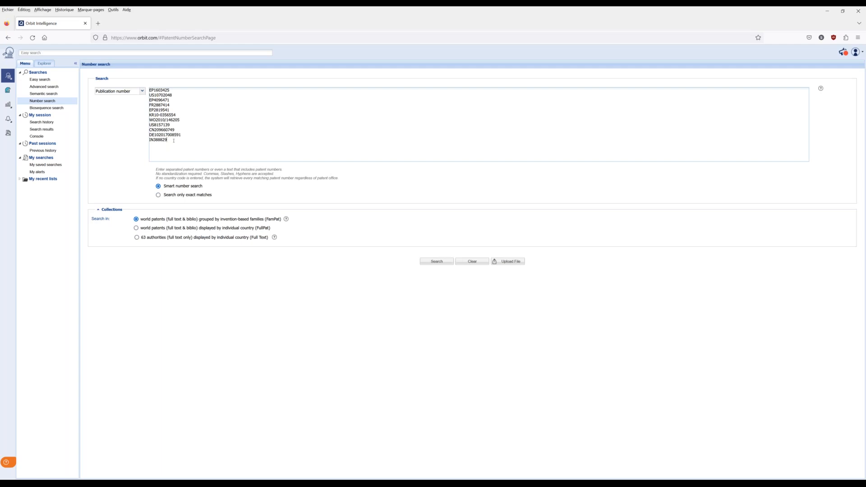
Change the last publication number to IN3888290 and add a duplicate of US8157139 at the end of the list.
{"action": "left_click_drag", "start_coordinate": [180, 130], "coordinate": [149, 130]}
{"action": "left_click", "coordinate": [173, 127]}
{"action": "double_click", "coordinate": [164, 125]}
{"action": "right_click", "coordinate": [153, 125]}
{"action": "left_click", "coordinate": [169, 165]}
{"action": "left_click", "coordinate": [154, 145]}
{"action": "right_click", "coordinate": [154, 144]}
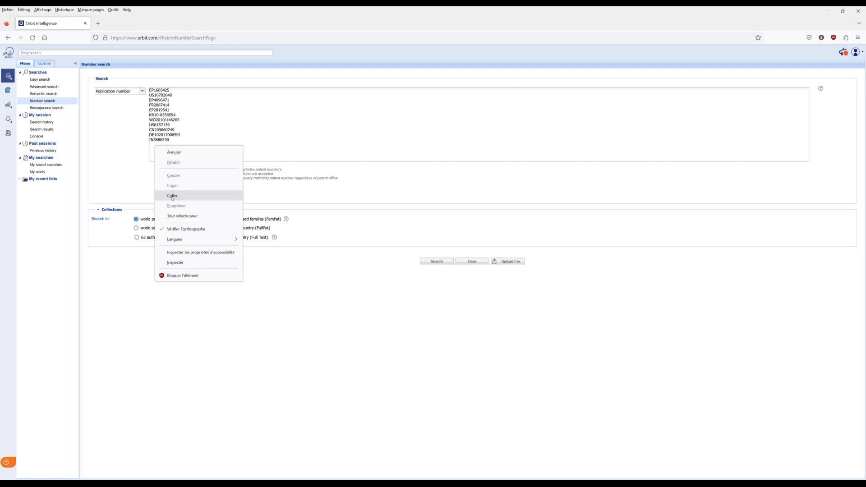
{"action": "left_click", "coordinate": [169, 196]}
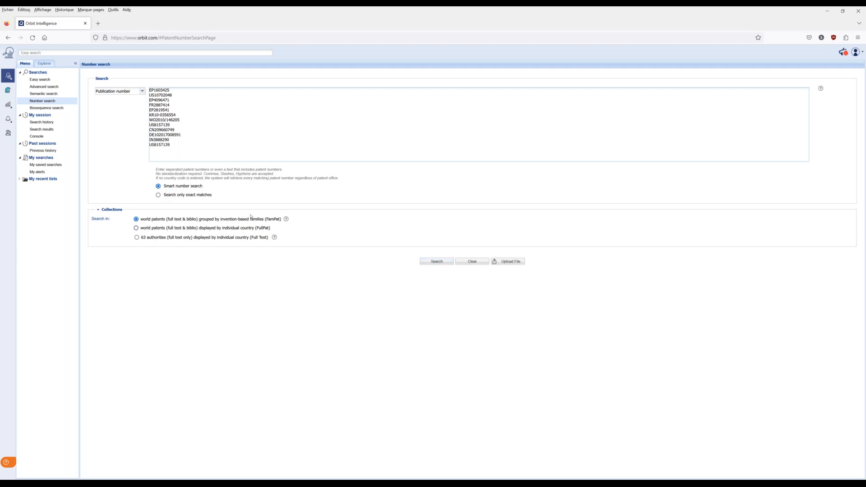
Run the number search, expand the details of the results summary to examine how each number was handled, and close the summary.
{"action": "left_click", "coordinate": [426, 262]}
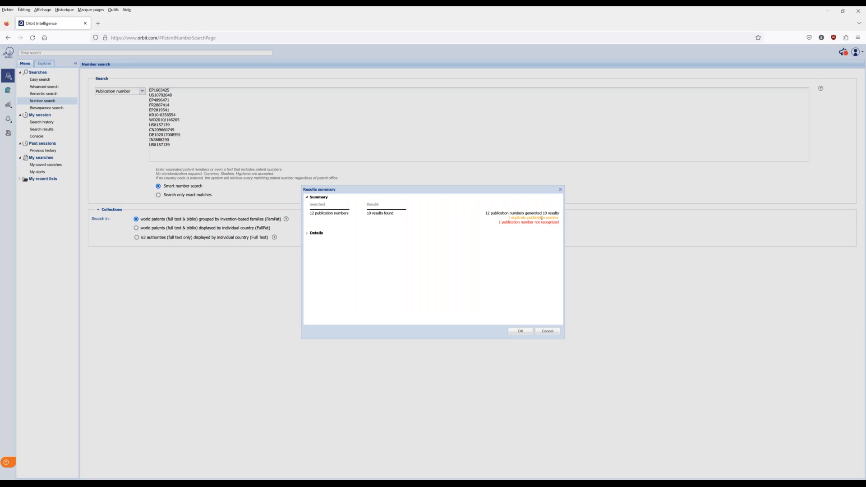
{"action": "left_click", "coordinate": [308, 235]}
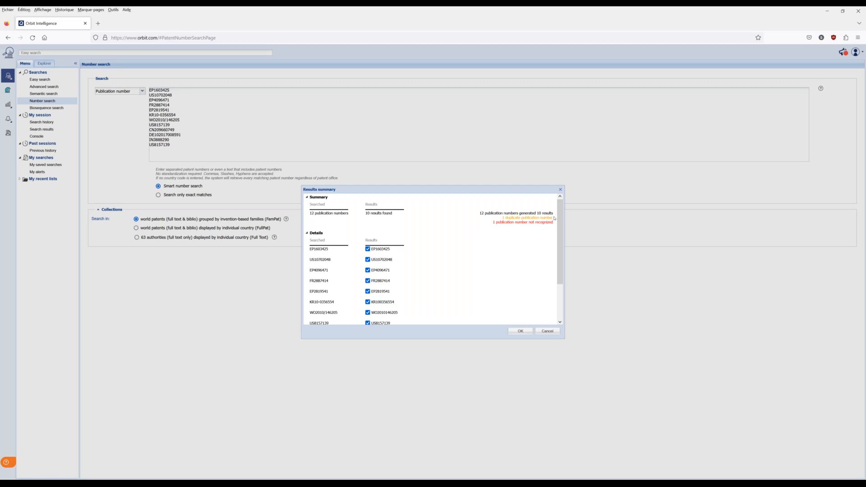
{"action": "left_click_drag", "start_coordinate": [560, 219], "coordinate": [561, 255]}
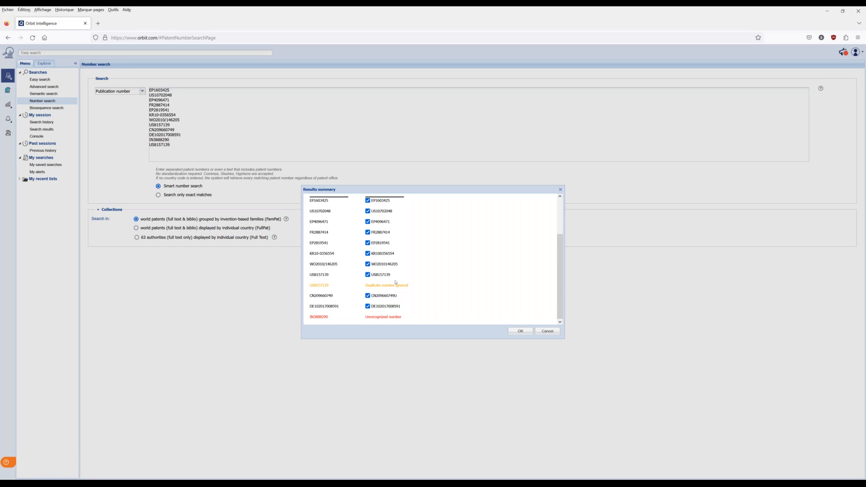
{"action": "left_click", "coordinate": [561, 190]}
Remove the duplicate US8157139, correct the last number to IN388829, and run the number search through to its results list.
{"action": "left_click_drag", "start_coordinate": [170, 145], "coordinate": [150, 145]}
{"action": "key", "text": "BackSpace"}
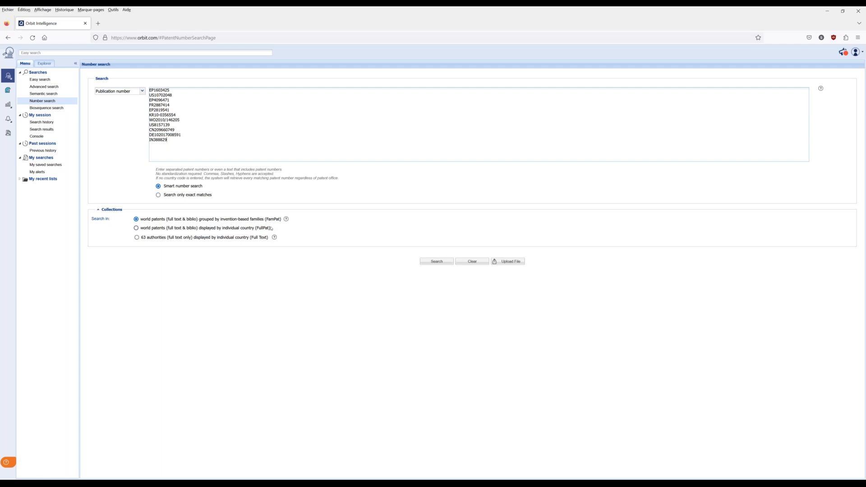
{"action": "left_click", "coordinate": [431, 263]}
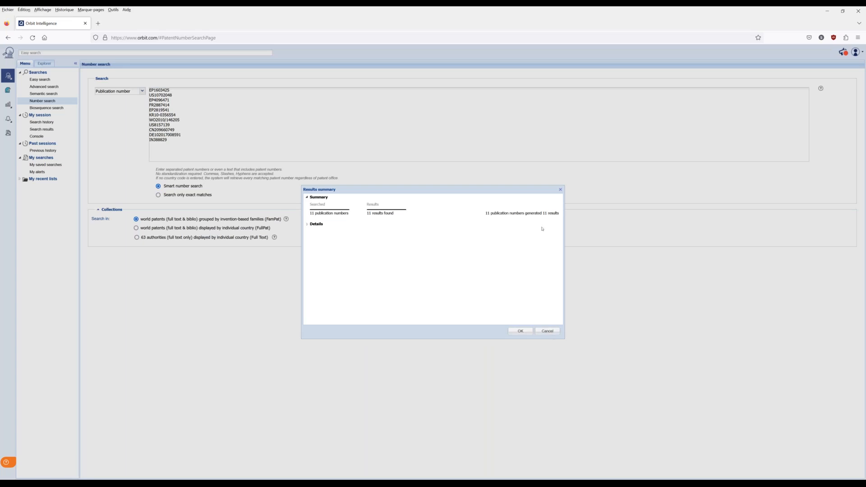
{"action": "left_click", "coordinate": [520, 332]}
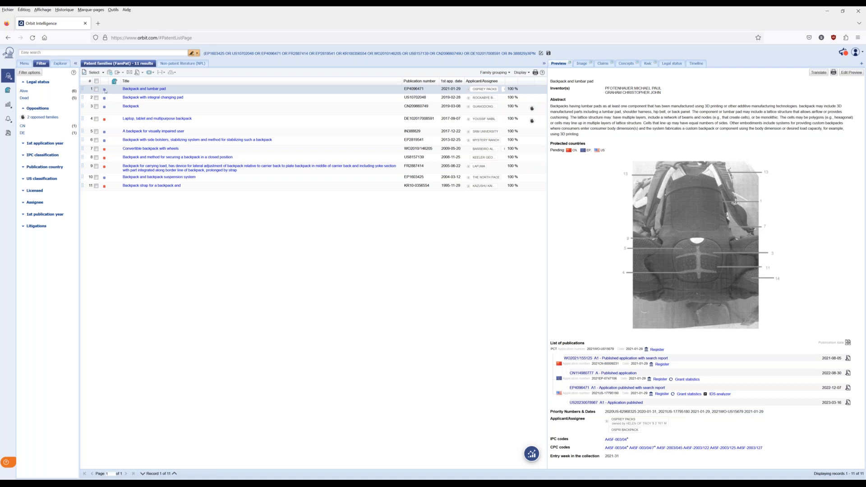
Review the Image, Claims, Concepts, Kwic and Legal status views of the "Backpack and lumbar pad" record.
{"action": "mouse_move", "coordinate": [105, 91]}
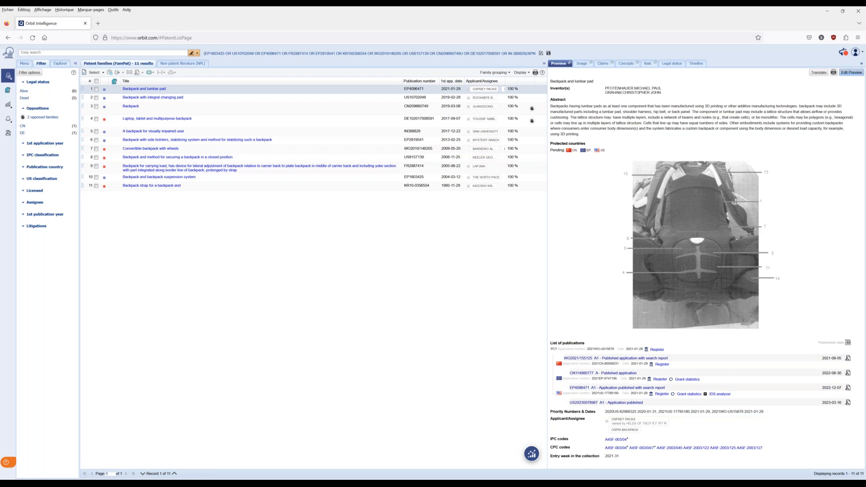
{"action": "left_click", "coordinate": [851, 72]}
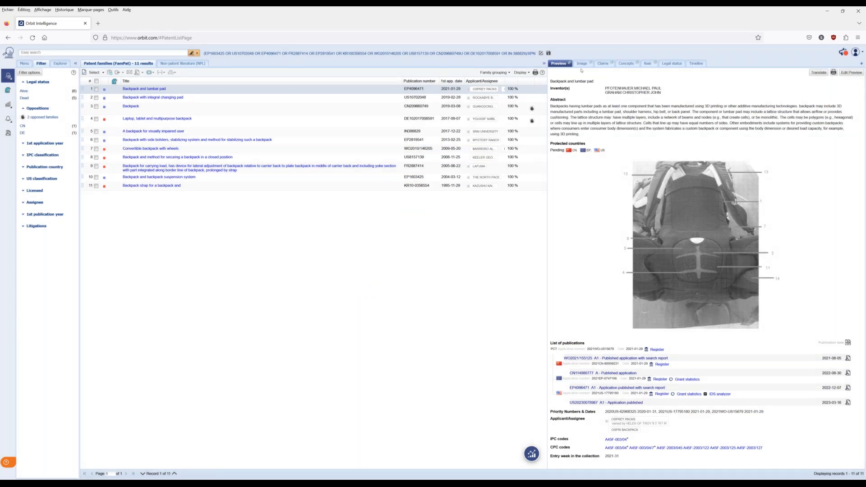
{"action": "left_click", "coordinate": [582, 63]}
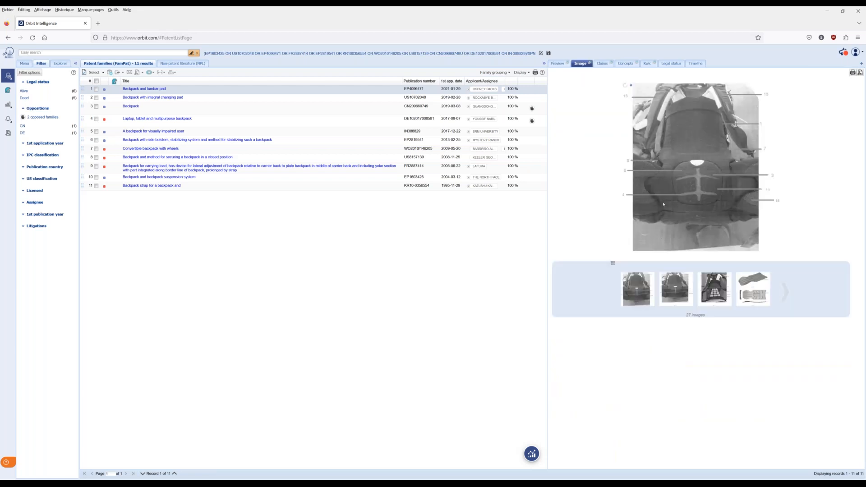
{"action": "left_click", "coordinate": [610, 67]}
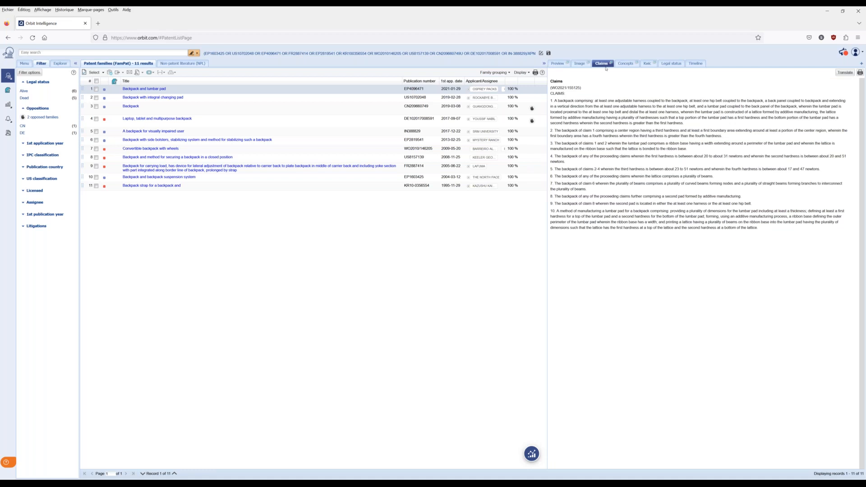
{"action": "left_click", "coordinate": [626, 64]}
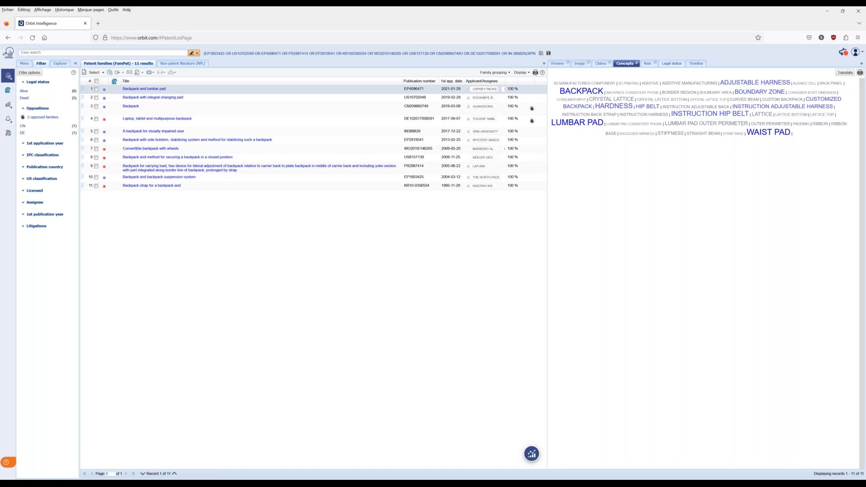
{"action": "left_click", "coordinate": [648, 64]}
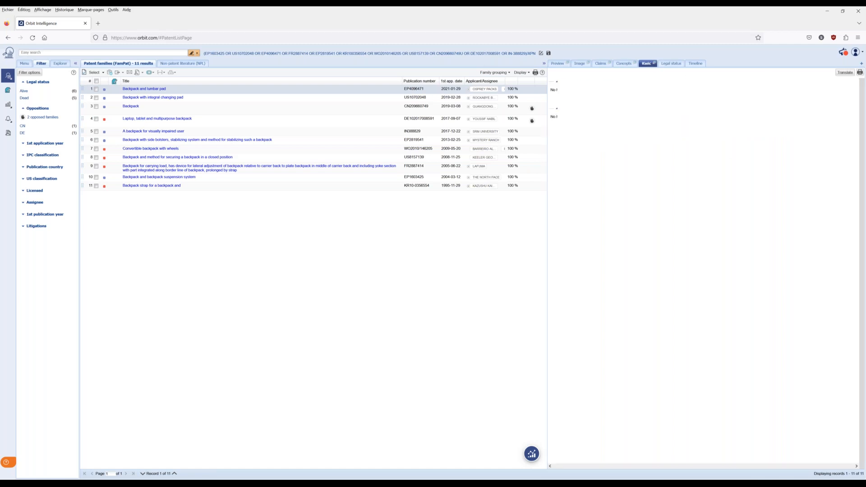
{"action": "left_click", "coordinate": [672, 64]}
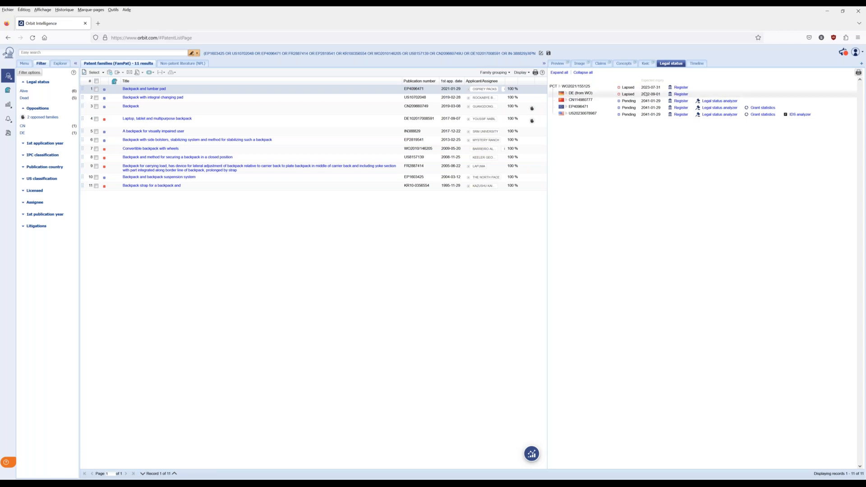
Examine the events and status periods on the Timeline of the "Backpack and lumbar pad" family.
{"action": "left_click", "coordinate": [697, 64]}
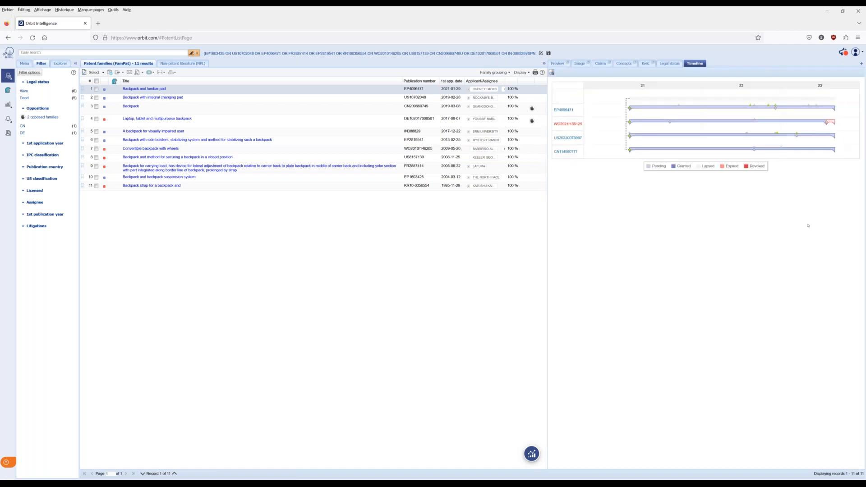
{"action": "mouse_move", "coordinate": [632, 111]}
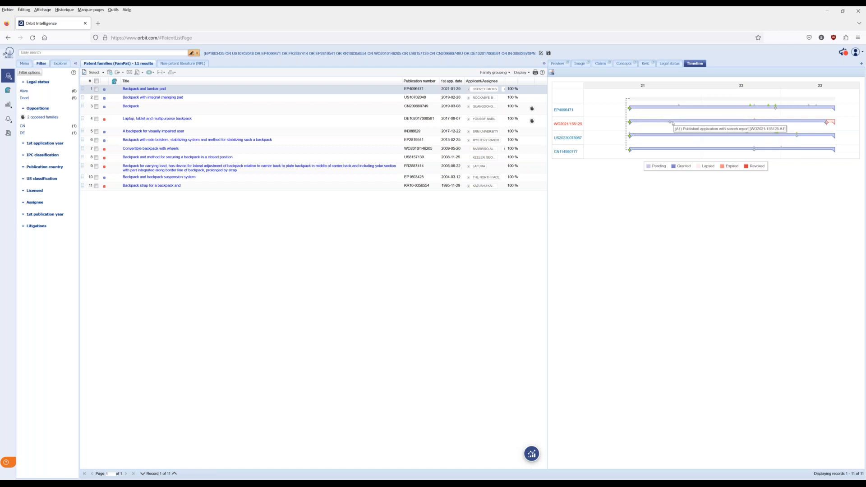
{"action": "mouse_move", "coordinate": [833, 122]}
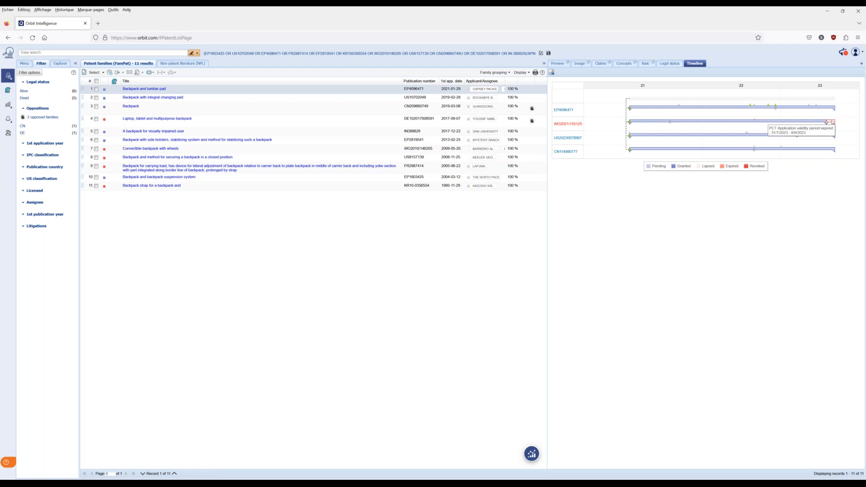
{"action": "mouse_move", "coordinate": [777, 108]}
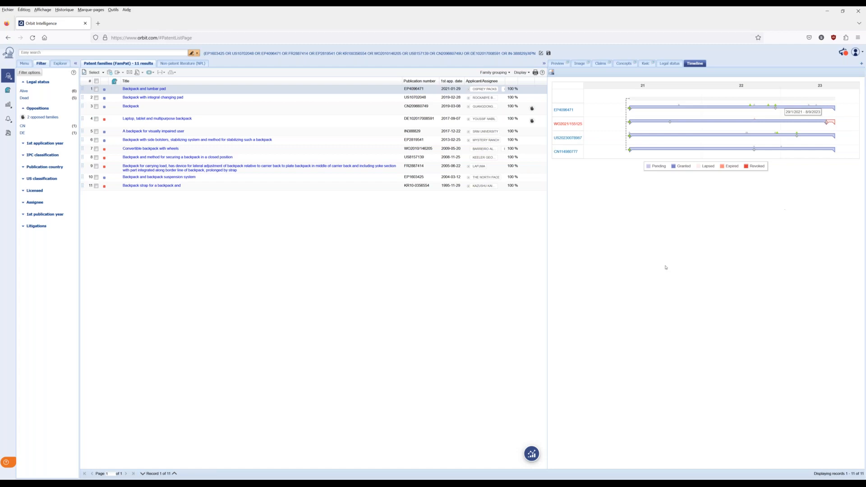
Examine the timeline and legal status of the "Laptop, tablet and multipurpose backpack" record.
{"action": "left_click", "coordinate": [258, 120]}
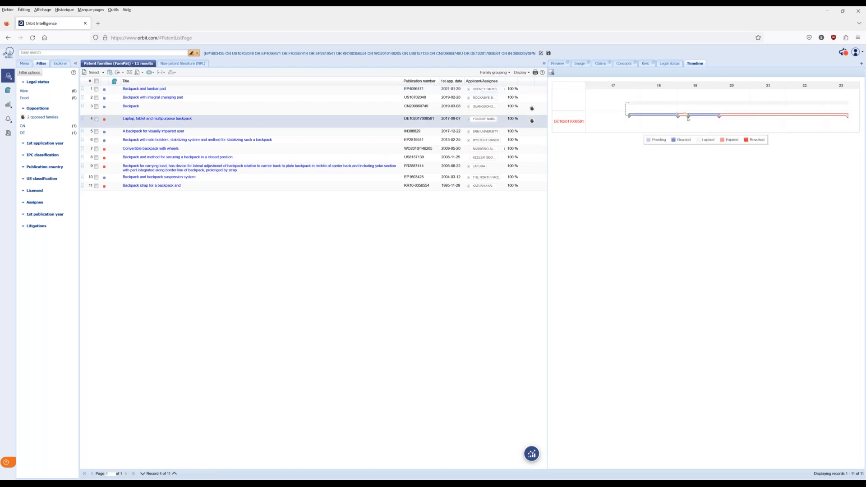
{"action": "mouse_move", "coordinate": [731, 115]}
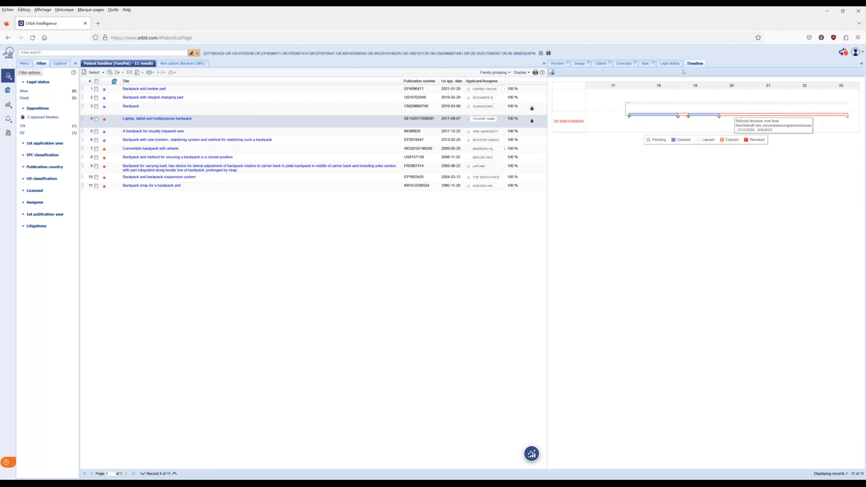
{"action": "left_click", "coordinate": [670, 63]}
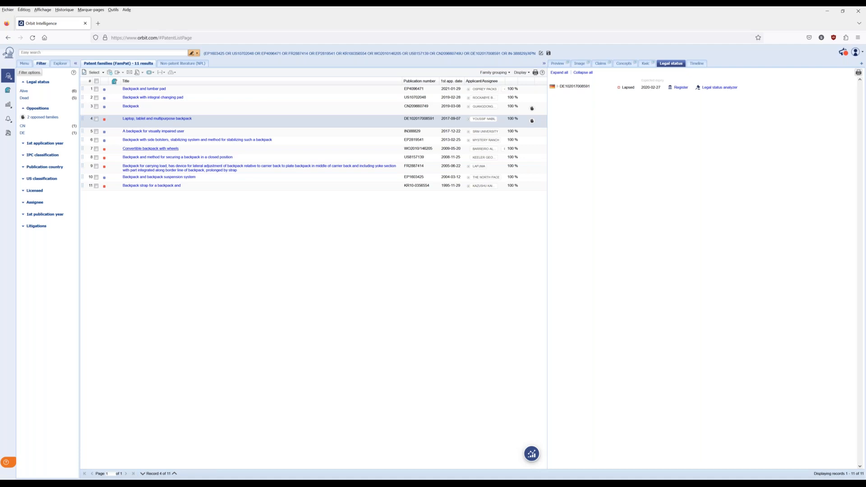
Open the full "Convertible backpack with wheels" record, display its Timeline beside the bibliographic data, and widen the timeline area.
{"action": "left_click", "coordinate": [151, 149]}
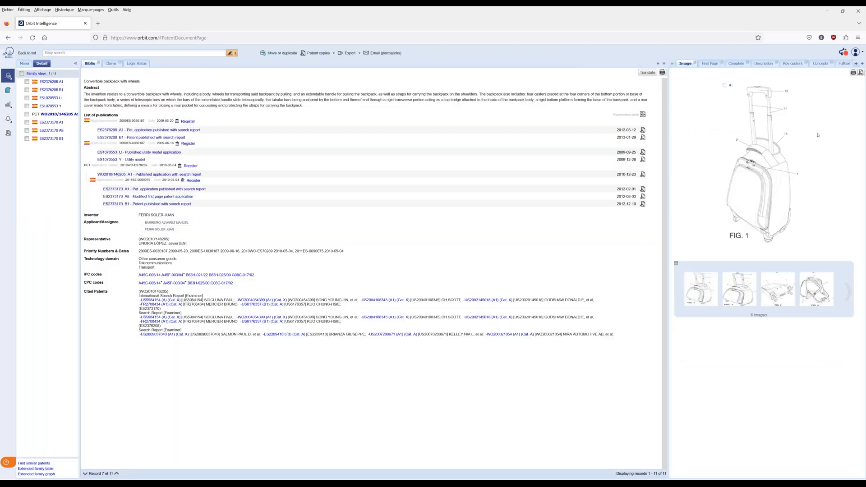
{"action": "left_click", "coordinate": [857, 63]}
{"action": "left_click", "coordinate": [857, 63]}
{"action": "left_click", "coordinate": [842, 63]}
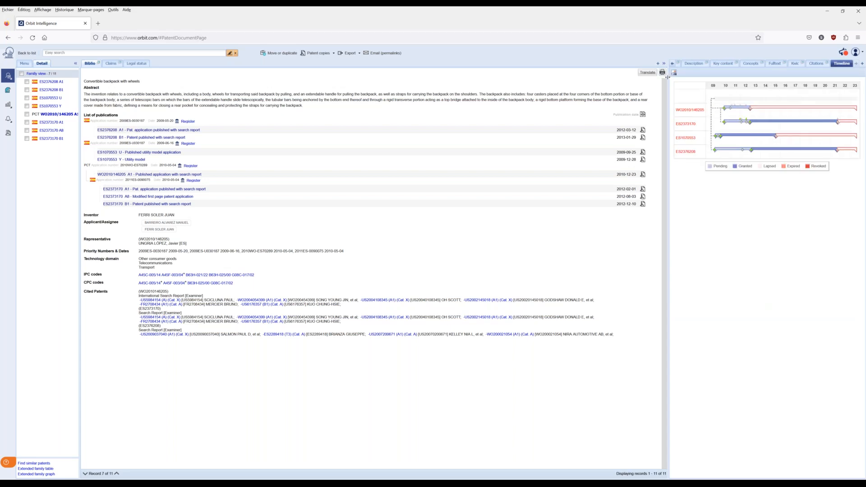
{"action": "left_click_drag", "start_coordinate": [668, 85], "coordinate": [588, 88]}
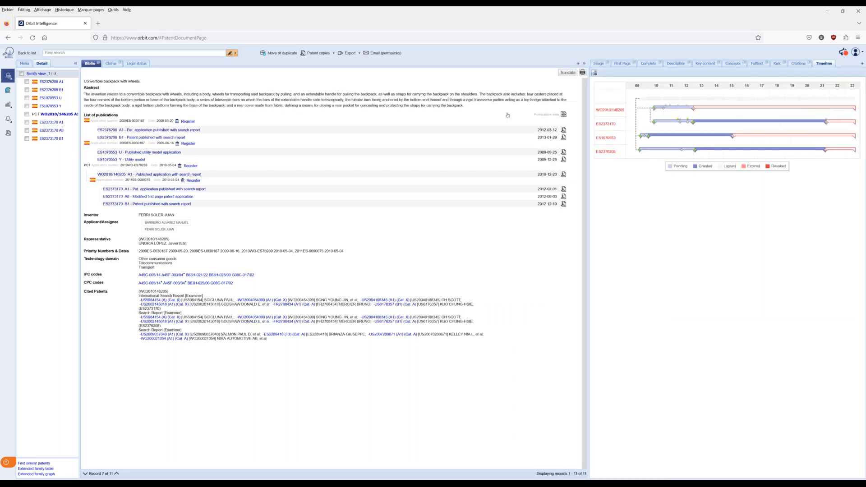
Widen the Timeline area of the "Convertible backpack with wheels" record further, and collapse and restore the side viewer.
{"action": "left_click_drag", "start_coordinate": [589, 98], "coordinate": [564, 101]}
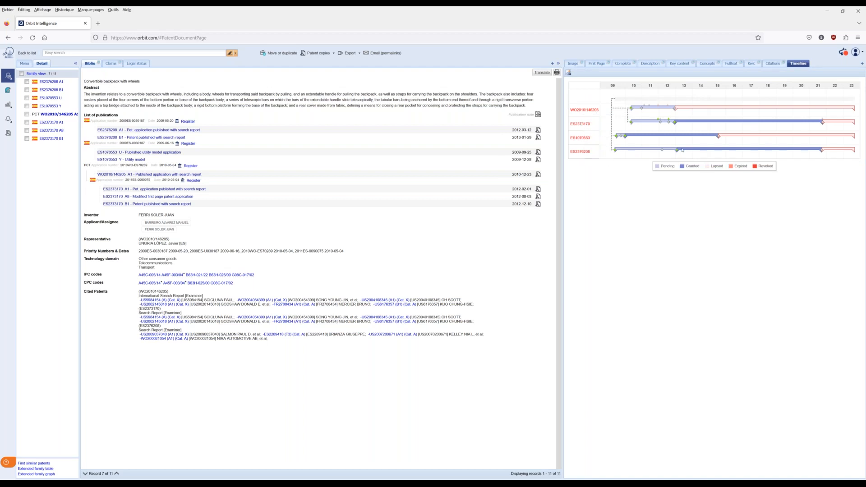
{"action": "mouse_move", "coordinate": [676, 110]}
{"action": "left_click", "coordinate": [559, 64]}
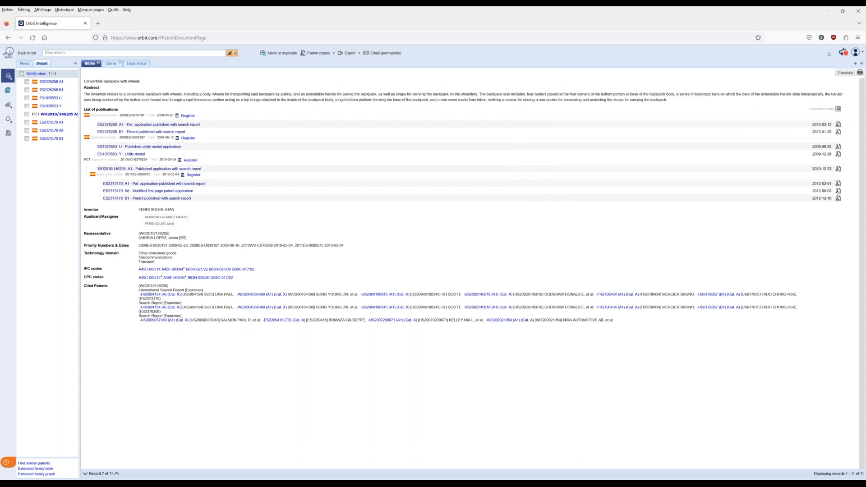
{"action": "left_click", "coordinate": [862, 64]}
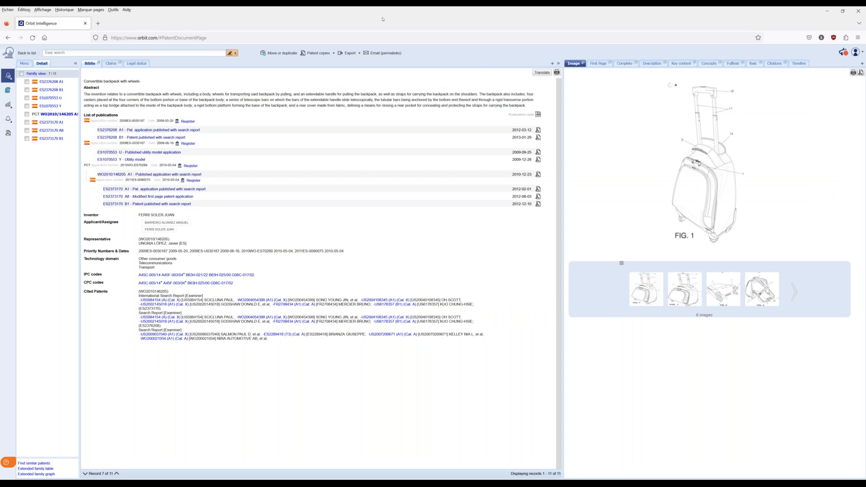
Open the full "Backpack and lumbar pad" record from the results list and try to display the entity card of OSPR BACKPACK.
{"action": "left_click", "coordinate": [7, 38]}
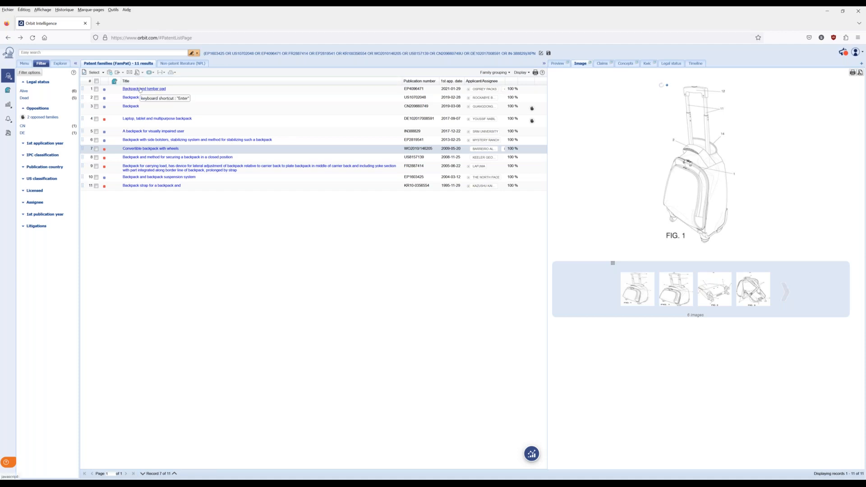
{"action": "left_click", "coordinate": [140, 89]}
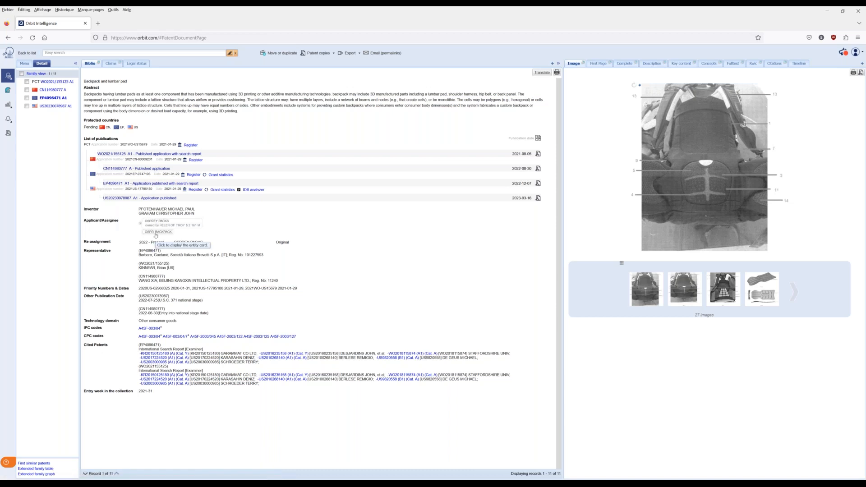
{"action": "left_click", "coordinate": [156, 232]}
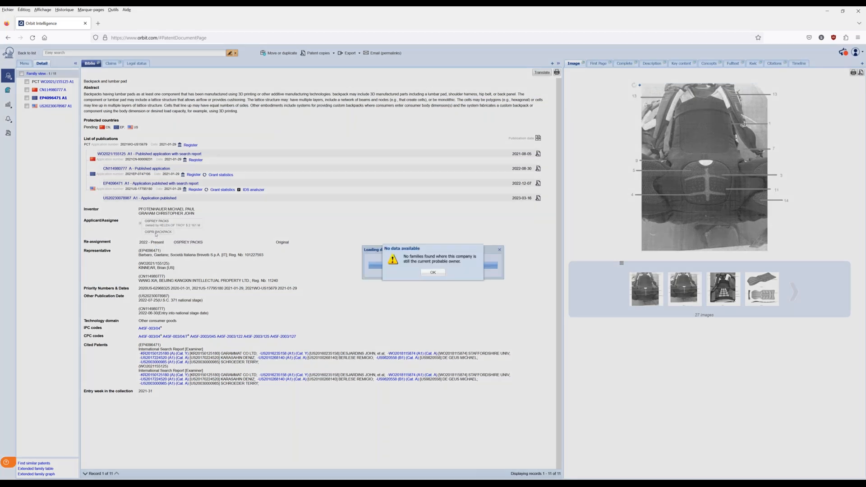
{"action": "left_click", "coordinate": [432, 272]}
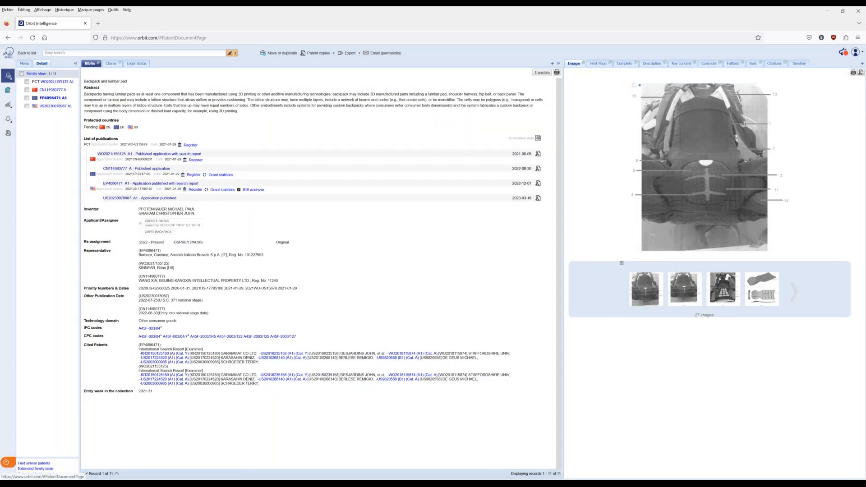
{"action": "left_click", "coordinate": [56, 106]}
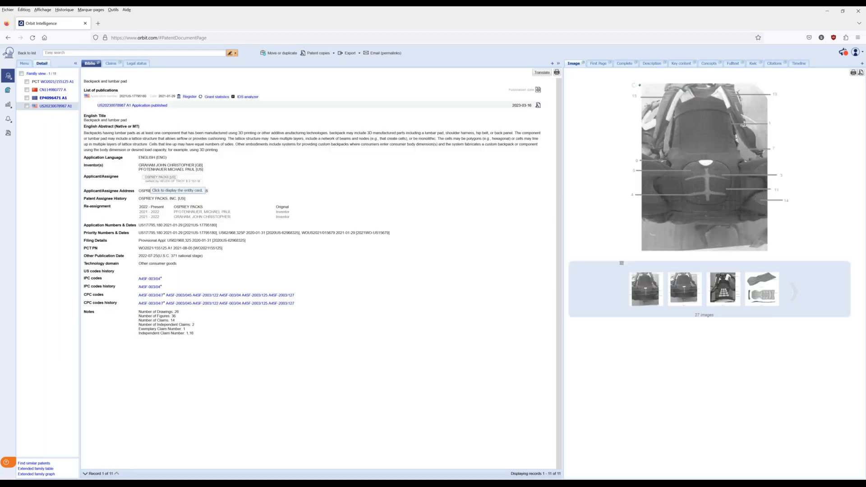
{"action": "left_click", "coordinate": [160, 179]}
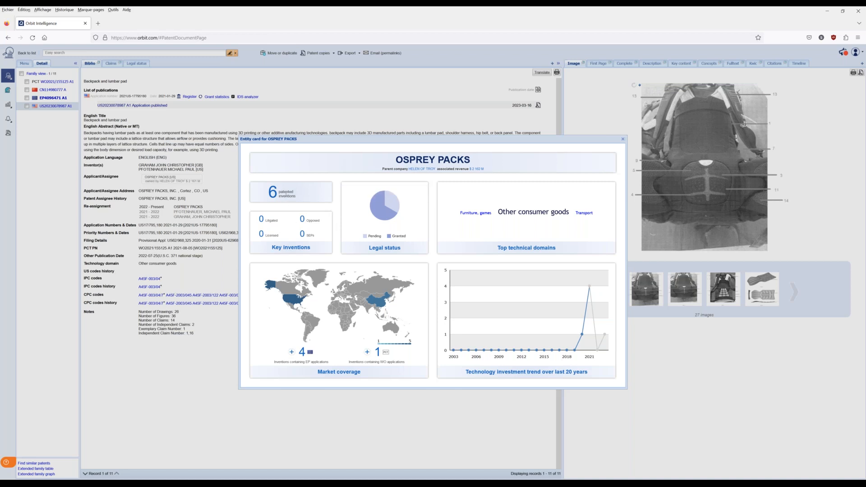
{"action": "mouse_move", "coordinate": [381, 221]}
{"action": "mouse_move", "coordinate": [379, 307]}
{"action": "left_click", "coordinate": [623, 140]}
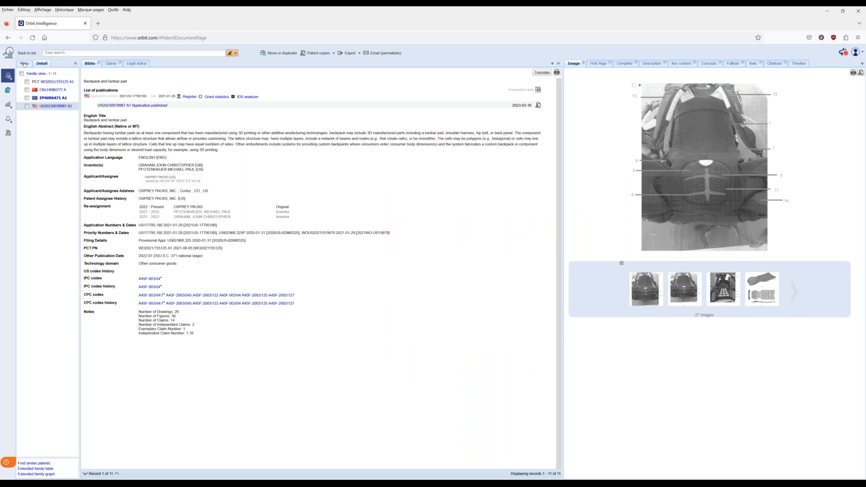
Open a Semantic search and paste the description of a backpack suspension system with a rocker arm and hip stays as free text.
{"action": "left_click", "coordinate": [24, 64]}
{"action": "left_click", "coordinate": [40, 80]}
{"action": "left_click", "coordinate": [21, 65]}
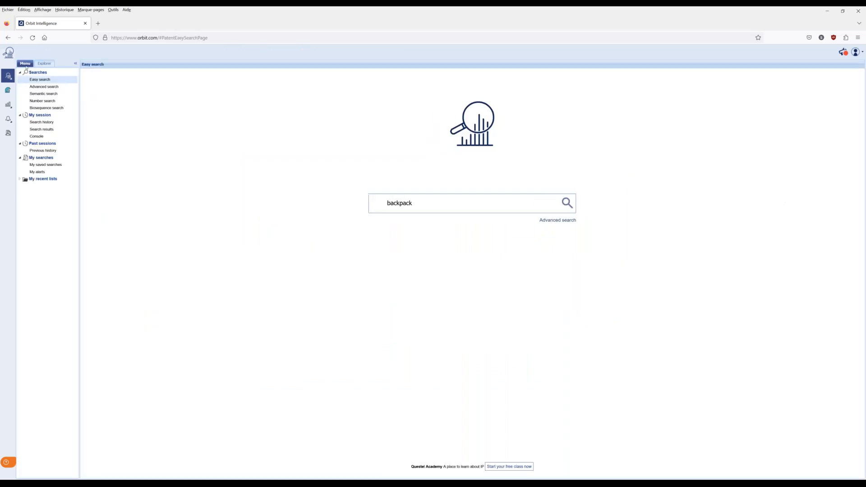
{"action": "left_click", "coordinate": [40, 95]}
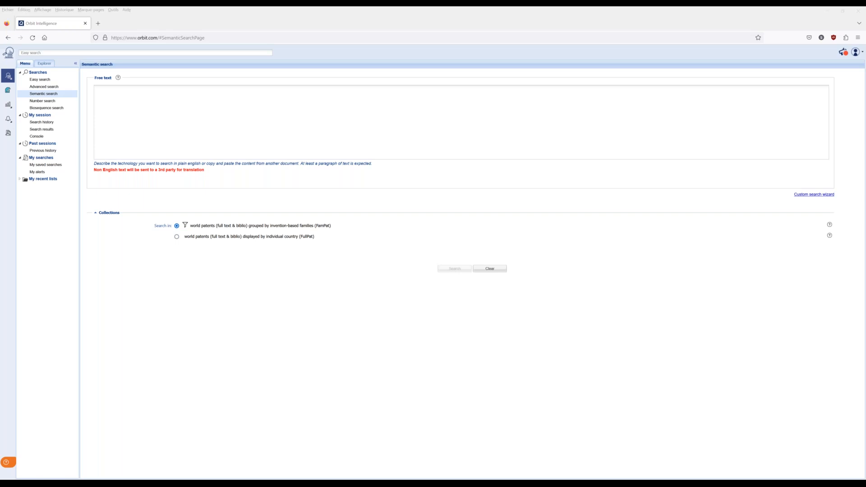
{"action": "right_click", "coordinate": [157, 92]}
{"action": "left_click", "coordinate": [176, 141]}
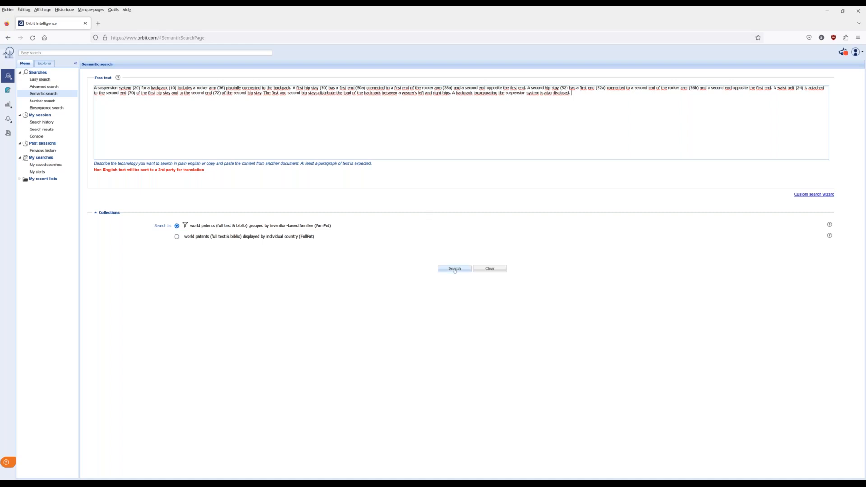
In the custom wizard, keep only the concepts Backpack, Backpack frame, Backpack load, Backpacker, Pack bag, Pack load, Padded waist belt, User back, Waist belt and Wearer back.
{"action": "left_click", "coordinate": [830, 195]}
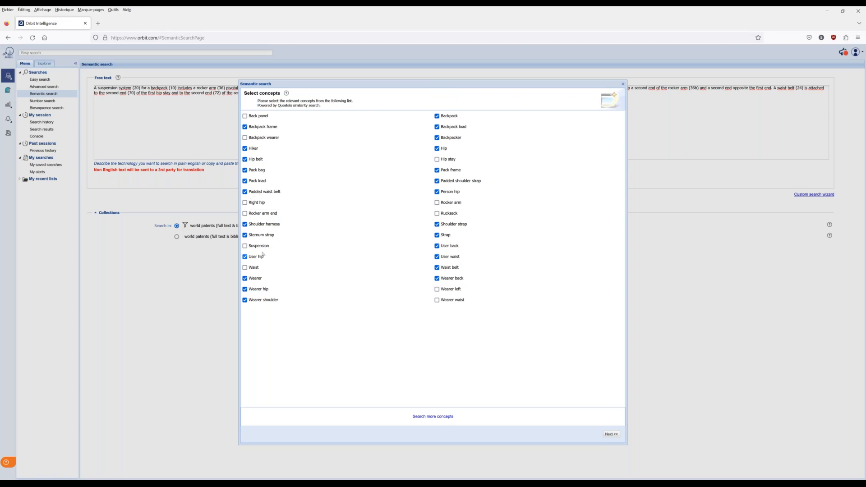
{"action": "left_click", "coordinate": [245, 300]}
{"action": "left_click", "coordinate": [245, 289]}
{"action": "left_click", "coordinate": [245, 279]}
{"action": "left_click", "coordinate": [245, 257]}
{"action": "left_click", "coordinate": [245, 235]}
{"action": "left_click", "coordinate": [437, 148]}
{"action": "left_click", "coordinate": [436, 172]}
{"action": "left_click", "coordinate": [436, 181]}
{"action": "left_click", "coordinate": [437, 191]}
{"action": "left_click", "coordinate": [253, 150]}
{"action": "left_click", "coordinate": [246, 160]}
{"action": "left_click", "coordinate": [444, 259]}
{"action": "left_click", "coordinate": [436, 224]}
{"action": "left_click", "coordinate": [437, 235]}
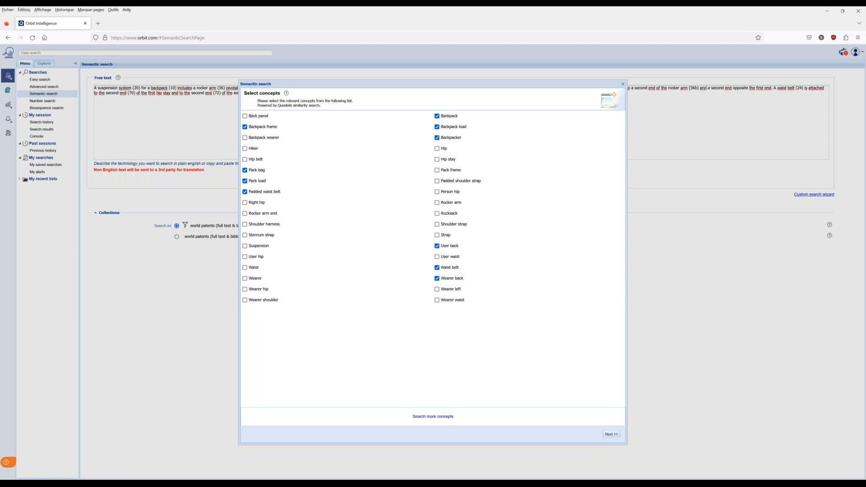
Review the wizard's most relevant records for the selected concepts, return to the concepts, and close the wizard without running its search.
{"action": "left_click", "coordinate": [611, 434]}
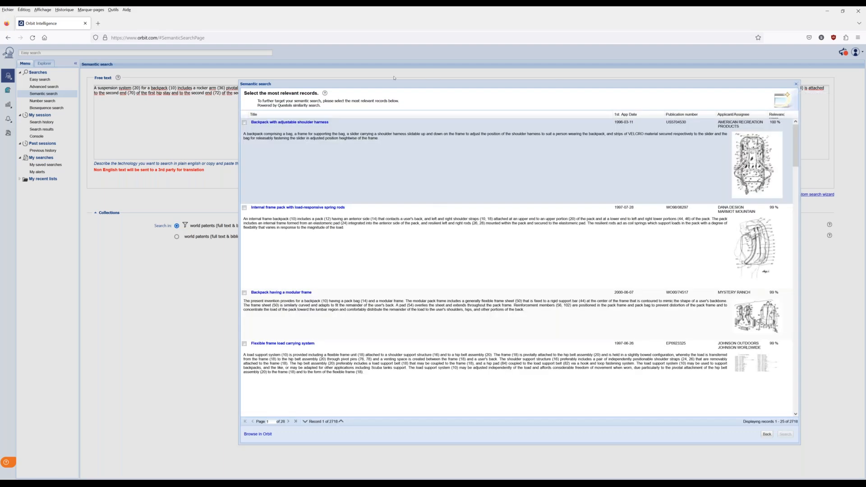
{"action": "left_click_drag", "start_coordinate": [349, 84], "coordinate": [267, 73]}
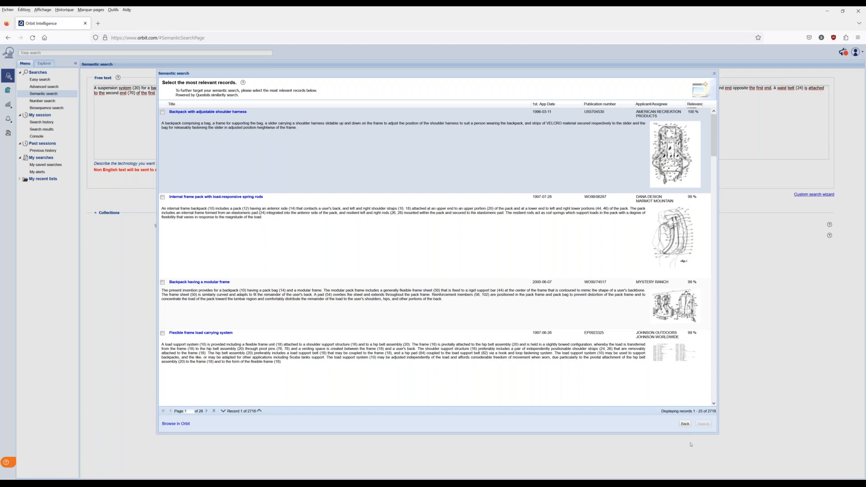
{"action": "left_click", "coordinate": [684, 424]}
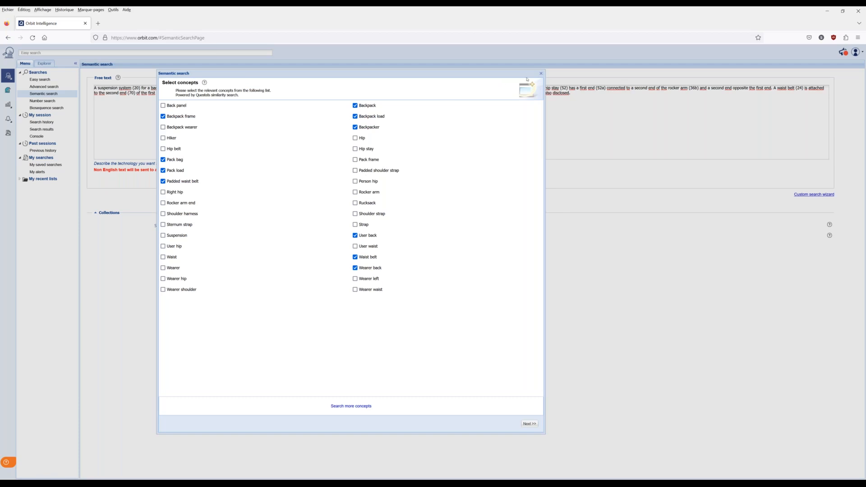
{"action": "left_click", "coordinate": [541, 74]}
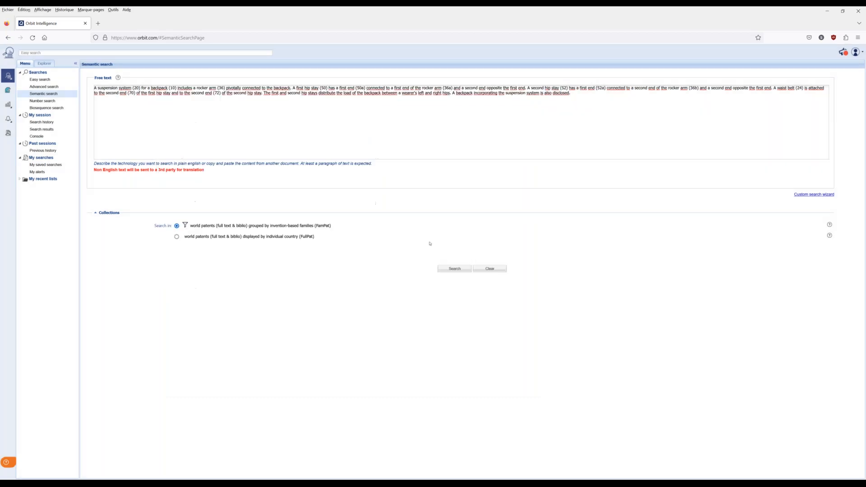
Run the semantic search on the FamPat collection and check which filters are available for the results.
{"action": "left_click", "coordinate": [453, 269]}
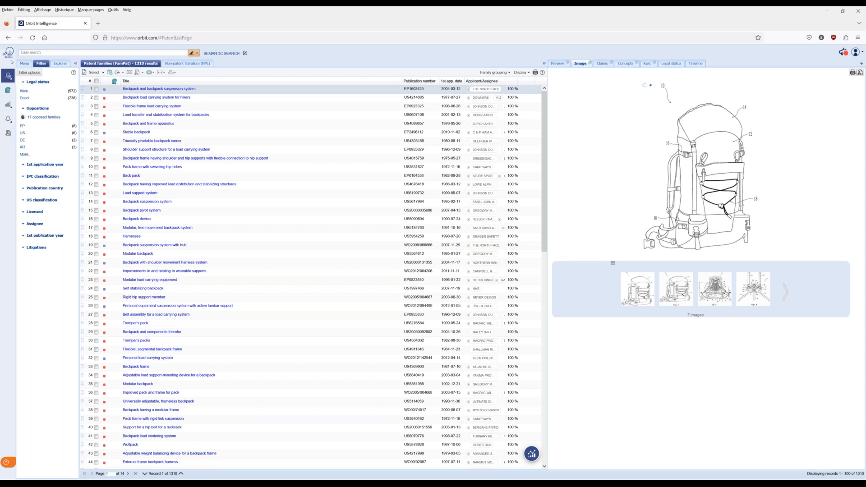
{"action": "left_click", "coordinate": [31, 75]}
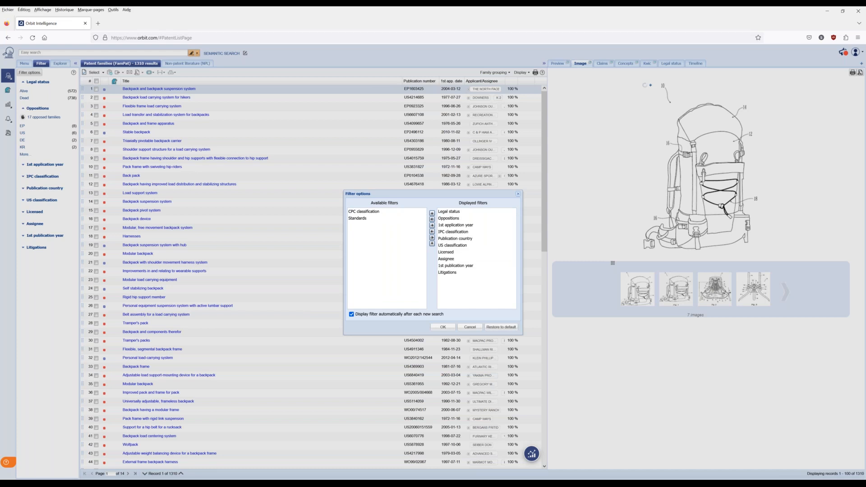
{"action": "left_click", "coordinate": [518, 194]}
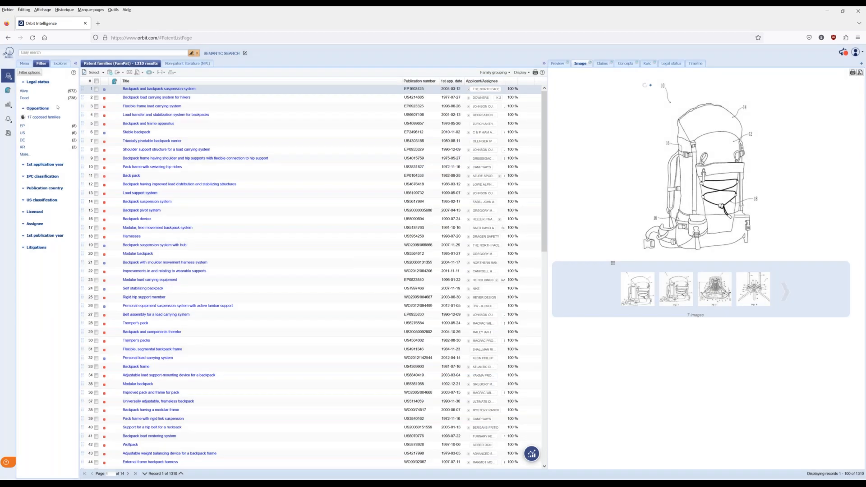
Filter the semantic search results to Alive families, and expand the Publication country and Assignee filters.
{"action": "left_click", "coordinate": [24, 91]}
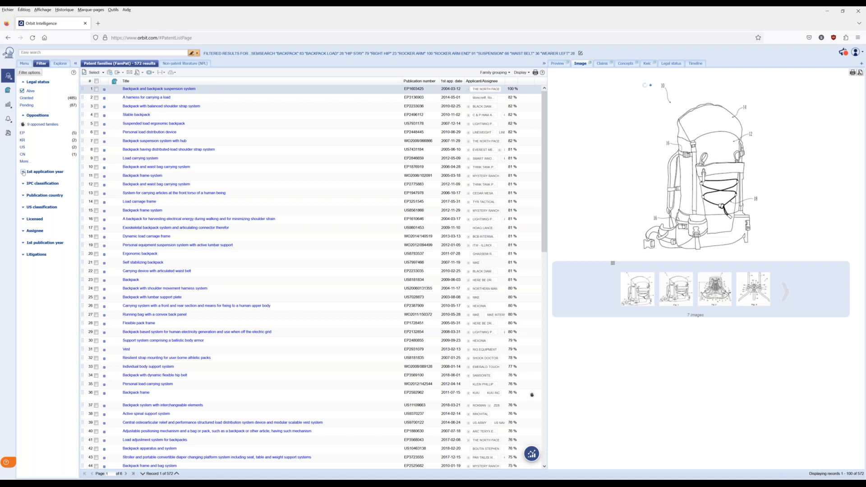
{"action": "left_click", "coordinate": [28, 195]}
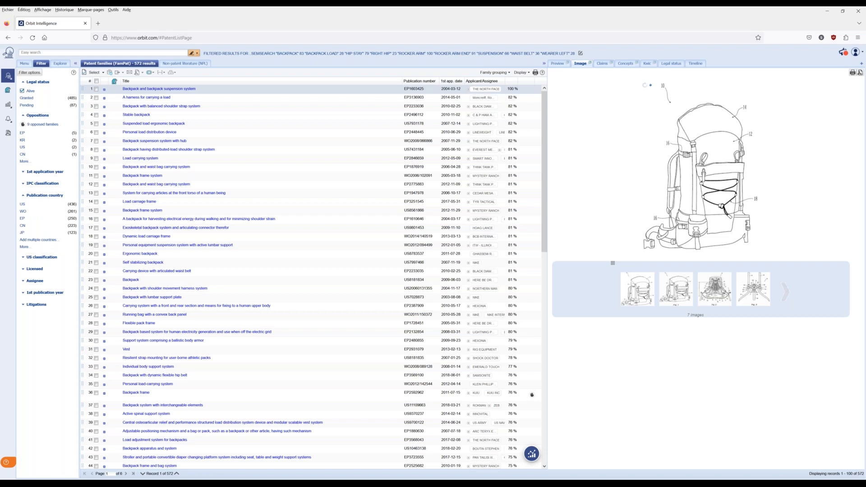
{"action": "left_click", "coordinate": [24, 281]}
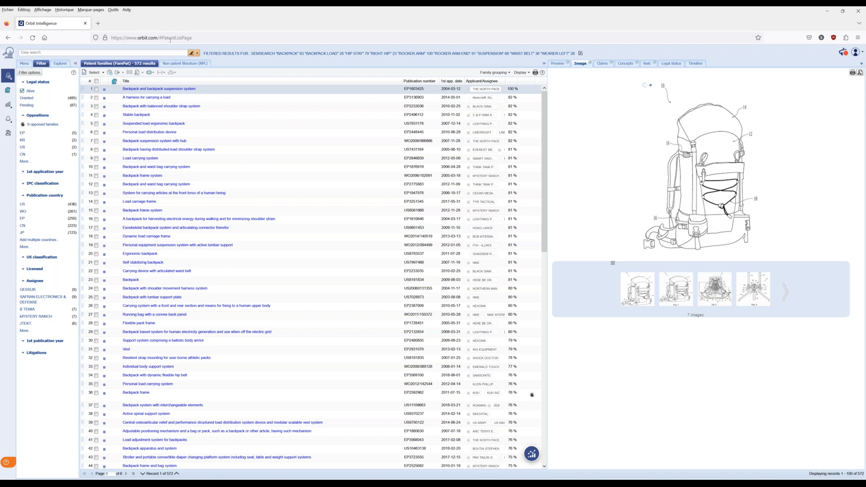
Open the Advanced search form and customise its fields by disabling Unified patent court and enabling Number.
{"action": "left_click", "coordinate": [26, 63]}
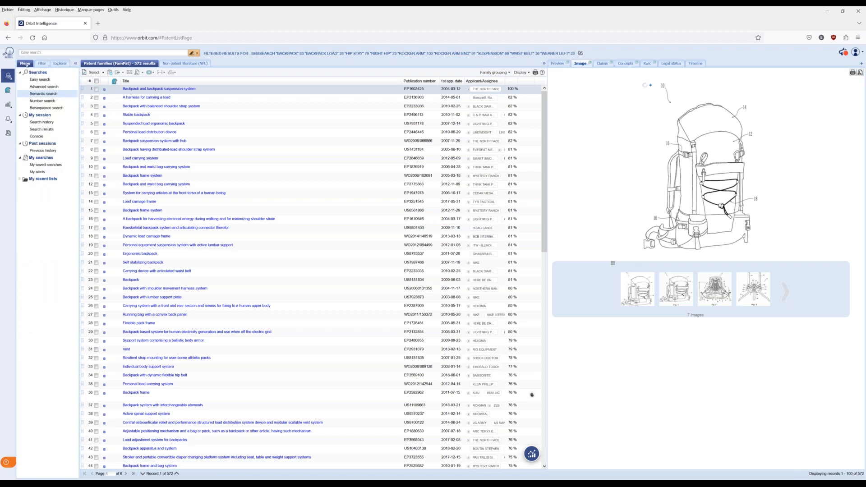
{"action": "left_click", "coordinate": [40, 87]}
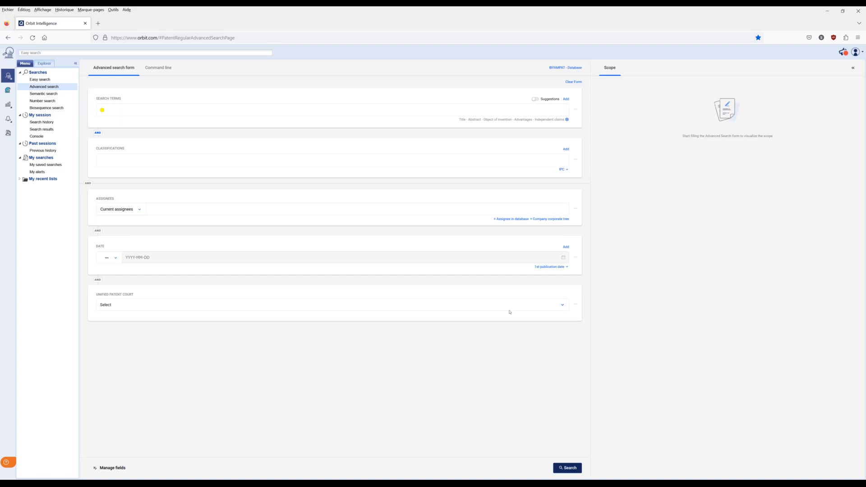
{"action": "left_click", "coordinate": [113, 469]}
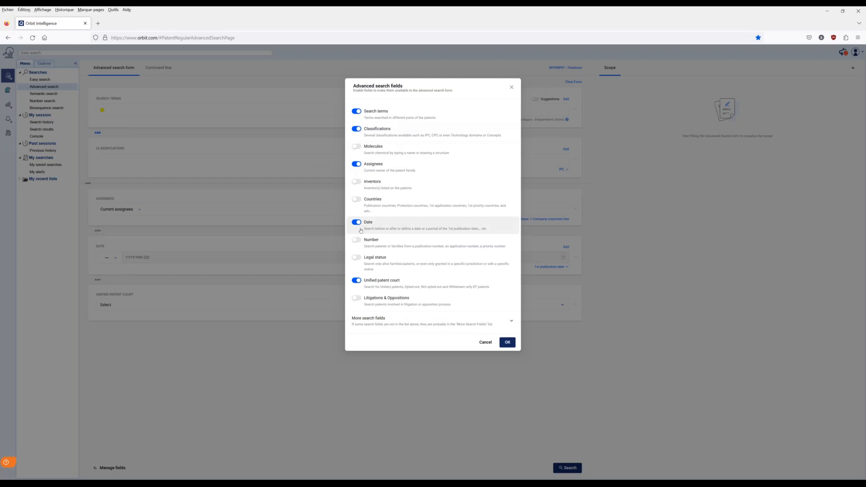
{"action": "left_click", "coordinate": [356, 281]}
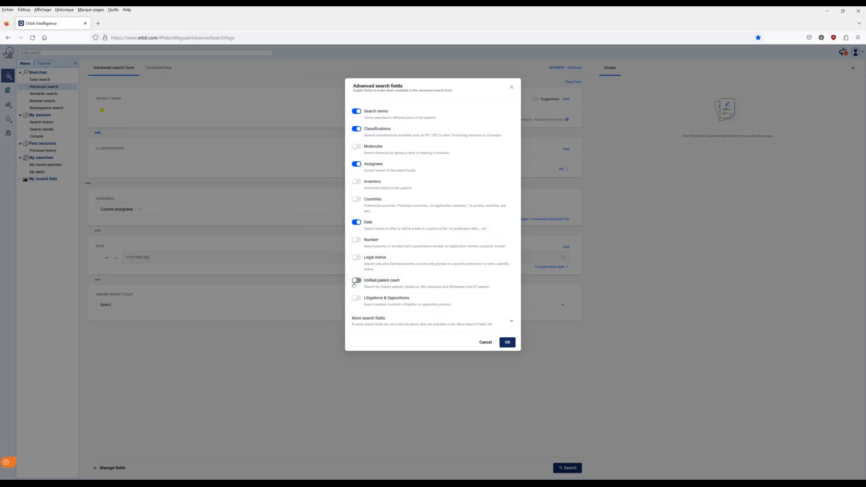
{"action": "left_click", "coordinate": [360, 242]}
{"action": "left_click", "coordinate": [508, 342]}
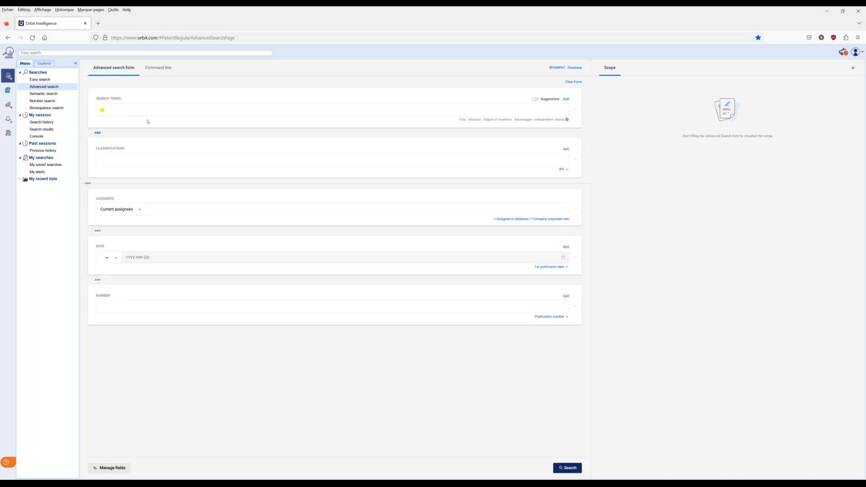
Examine the extra options offered for the Search terms, Classifications, Assignees, Date and Number fields of the advanced form.
{"action": "left_click", "coordinate": [576, 111]}
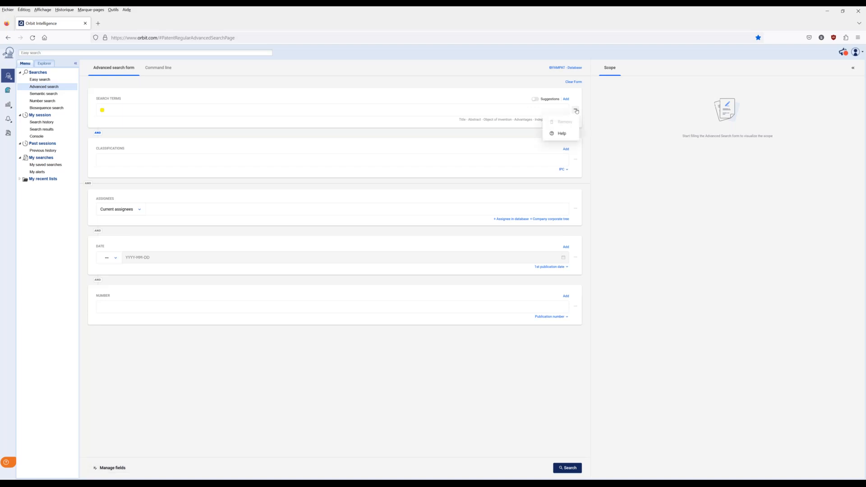
{"action": "left_click", "coordinate": [575, 159]}
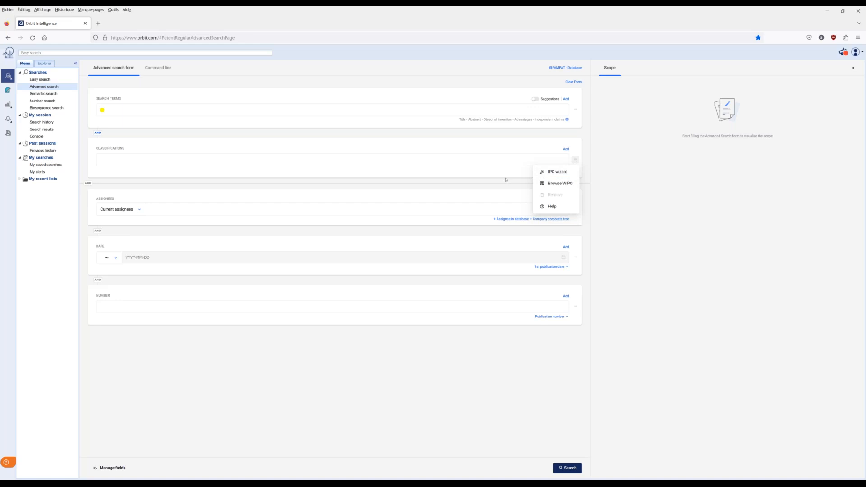
{"action": "left_click", "coordinate": [589, 210]}
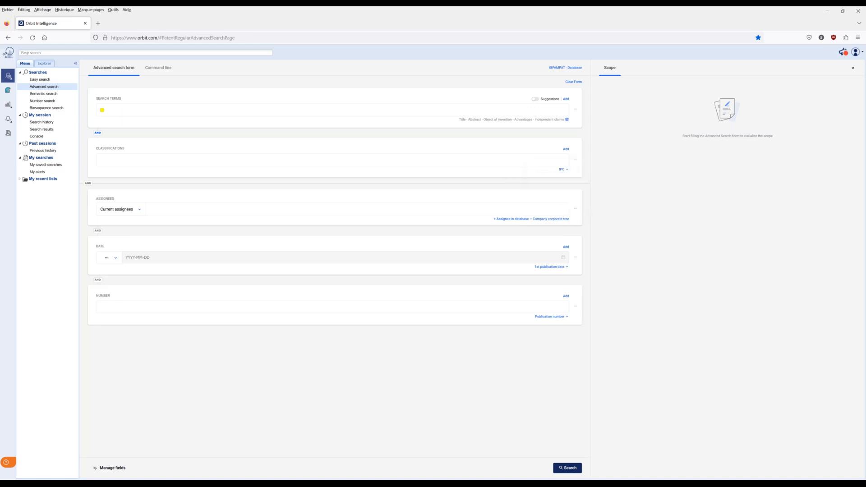
{"action": "left_click", "coordinate": [575, 209]}
{"action": "left_click", "coordinate": [577, 257]}
{"action": "left_click", "coordinate": [575, 307]}
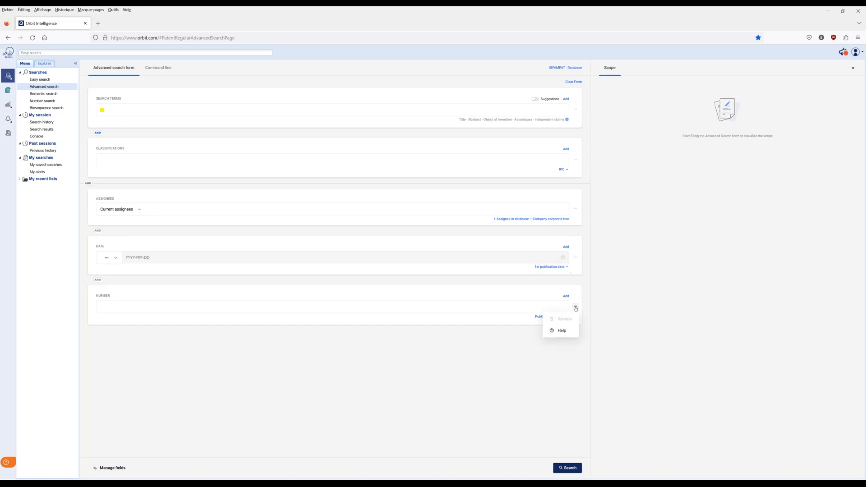
{"action": "left_click", "coordinate": [573, 178]}
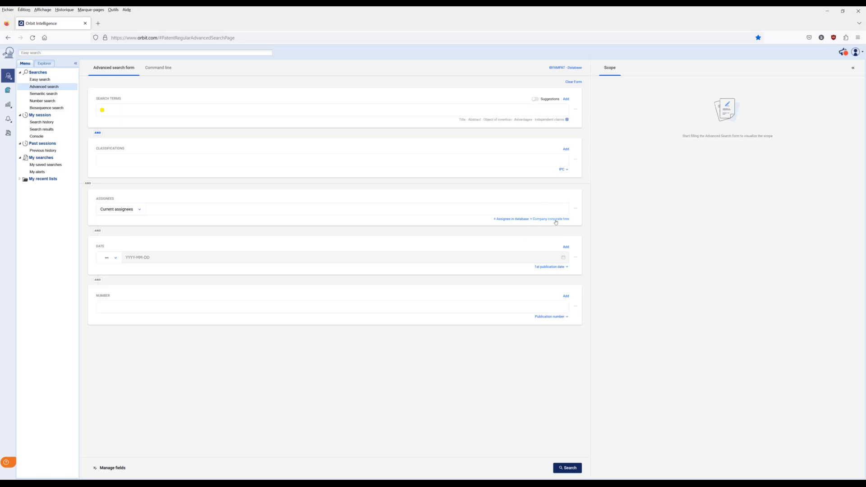
Examine the criteria offered for the Date field and the number types offered for the Number field.
{"action": "left_click", "coordinate": [567, 267]}
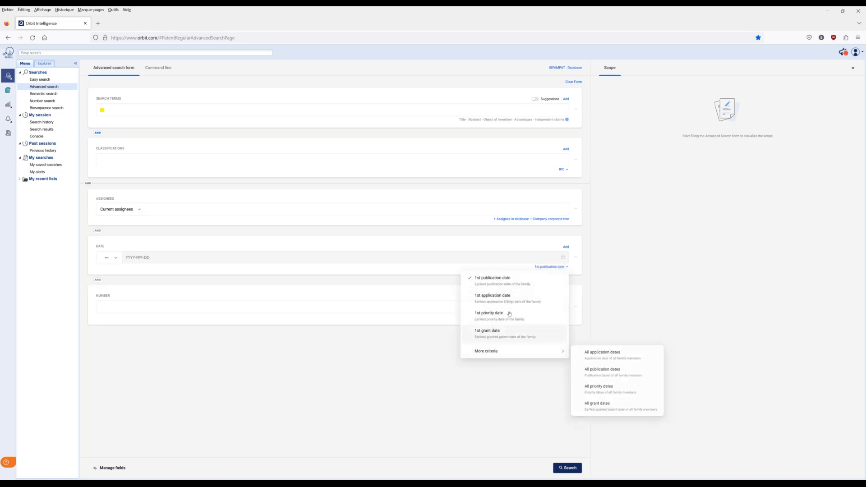
{"action": "left_click", "coordinate": [582, 243]}
{"action": "left_click", "coordinate": [567, 319]}
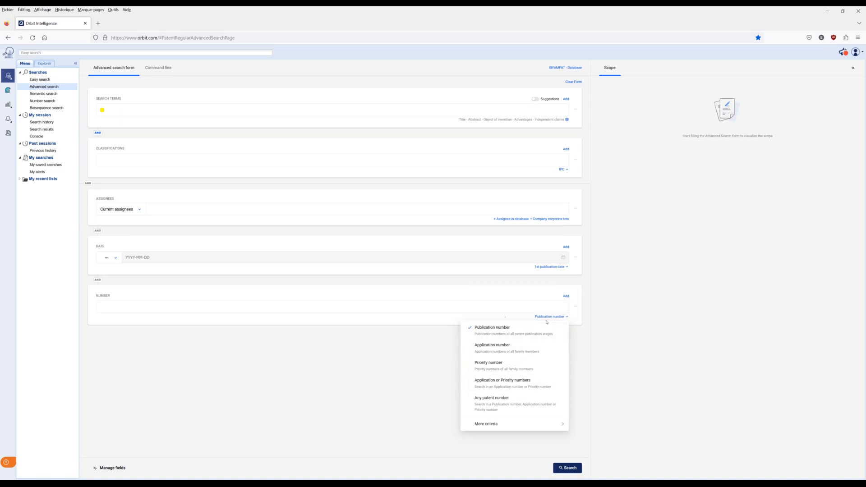
{"action": "left_click", "coordinate": [580, 318]}
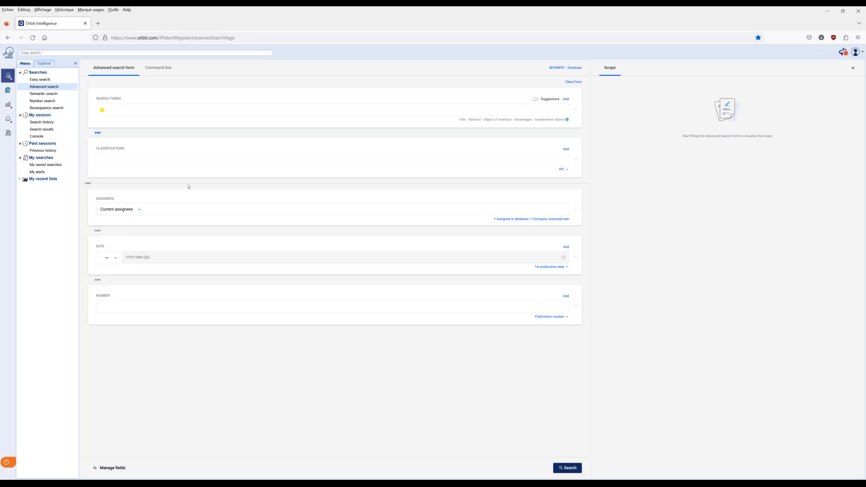
Enter backpack as the search term and open the full support article "Build queries using truncations and operators".
{"action": "left_click", "coordinate": [156, 112]}
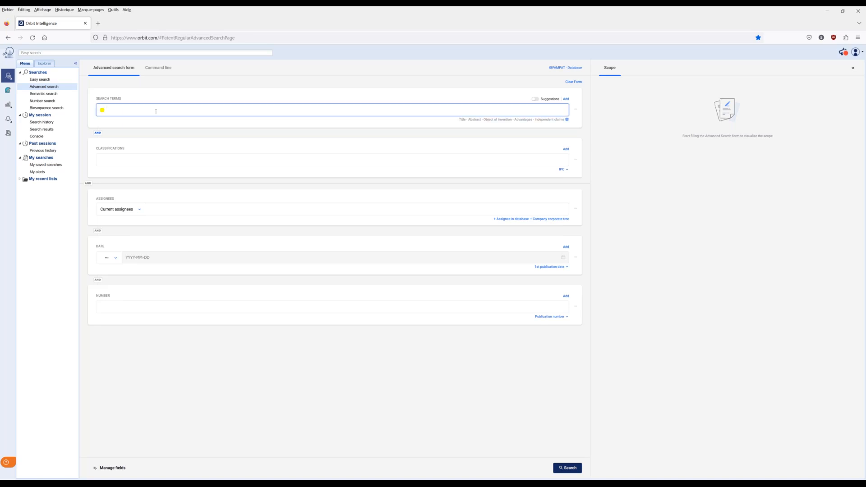
{"action": "type", "text": "backpack"}
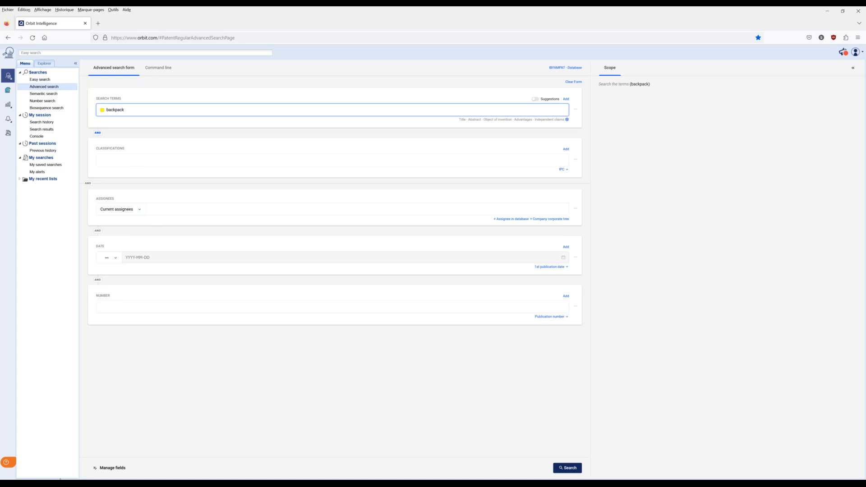
{"action": "left_click", "coordinate": [8, 463]}
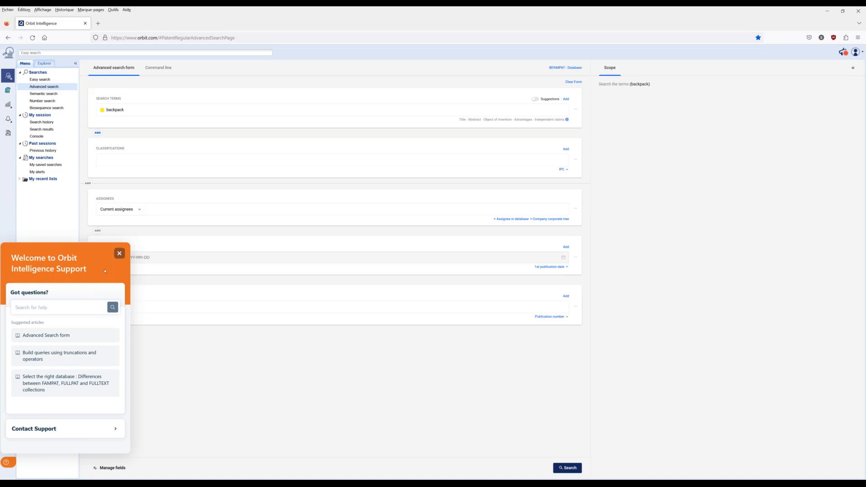
{"action": "left_click", "coordinate": [74, 309]}
{"action": "left_click", "coordinate": [32, 356]}
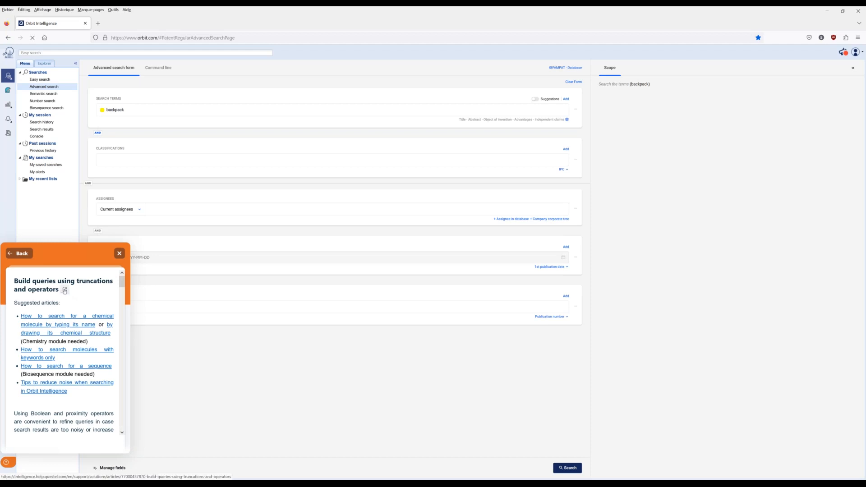
{"action": "left_click", "coordinate": [65, 291]}
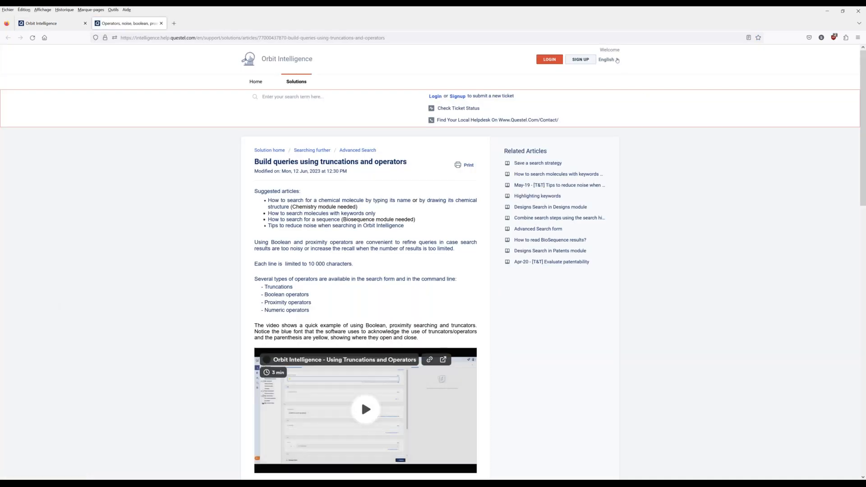
Check the help article's language choices and read its sections on truncations, Boolean operators and proximity operators.
{"action": "left_click", "coordinate": [617, 60]}
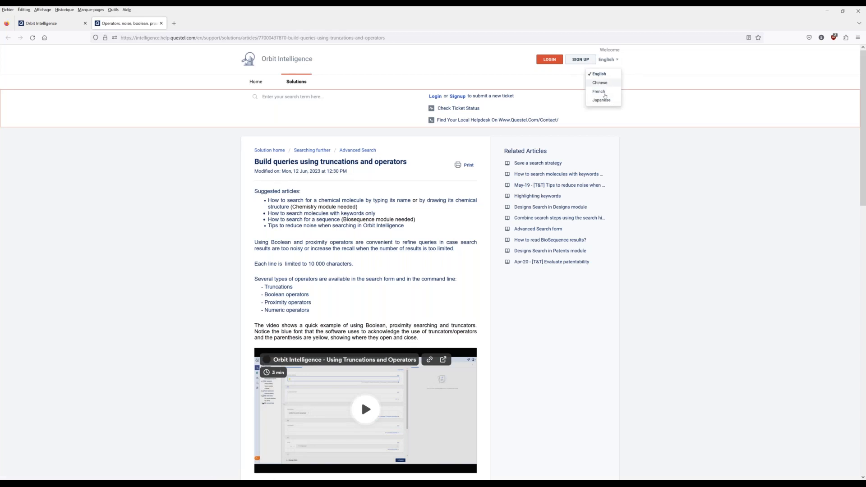
{"action": "left_click", "coordinate": [655, 60]}
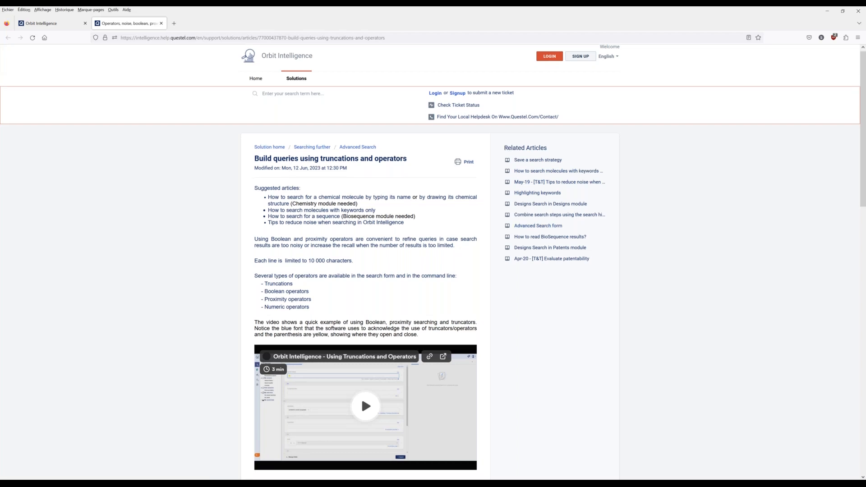
{"action": "scroll", "coordinate": [365, 261], "scroll_direction": "down", "scroll_amount": 7}
{"action": "scroll", "coordinate": [361, 80], "scroll_direction": "down", "scroll_amount": 2}
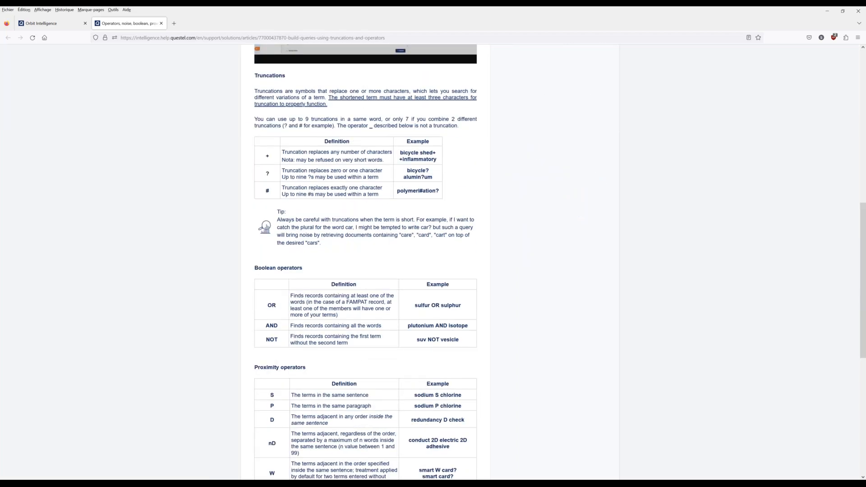
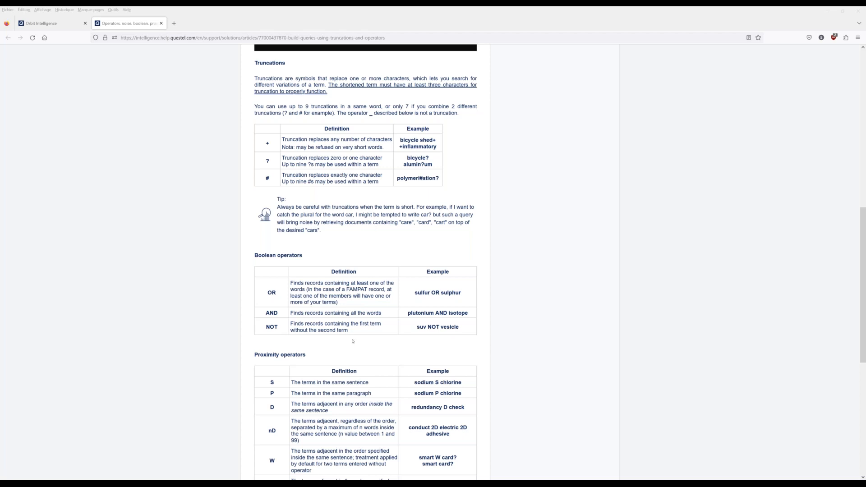
{"action": "scroll", "coordinate": [291, 283], "scroll_direction": "down", "scroll_amount": 4}
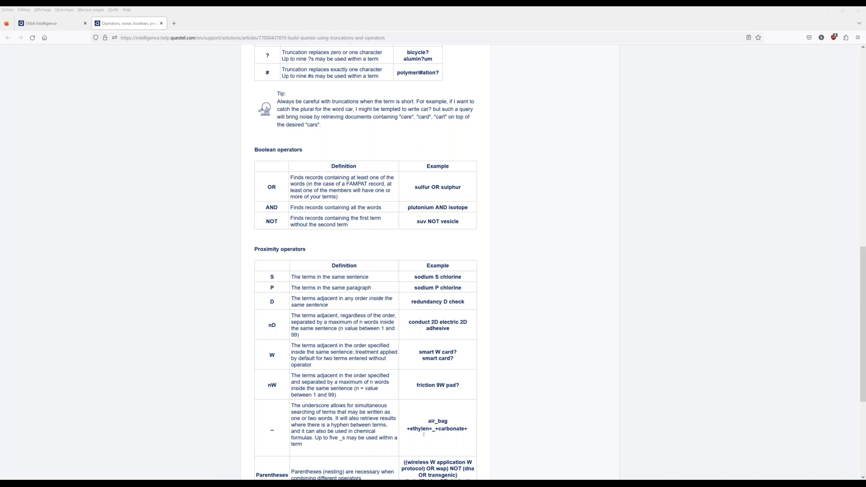
{"action": "scroll", "coordinate": [424, 434], "scroll_direction": "down", "scroll_amount": 3}
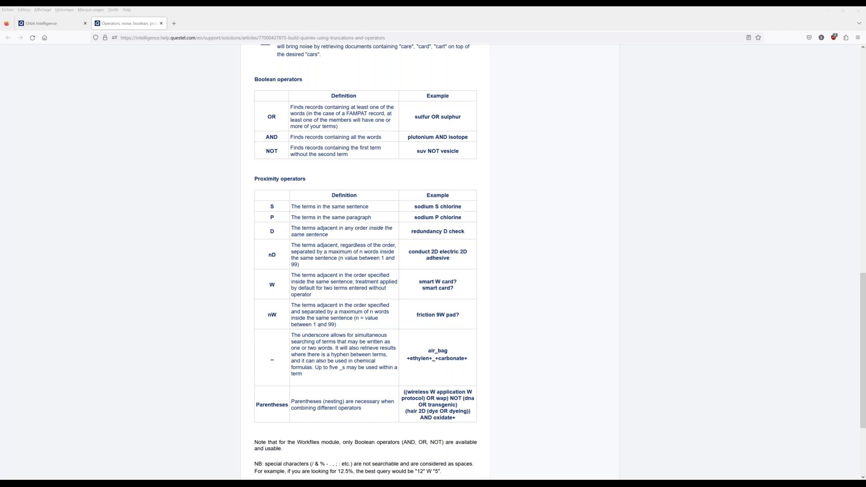
{"action": "left_click", "coordinate": [314, 323]}
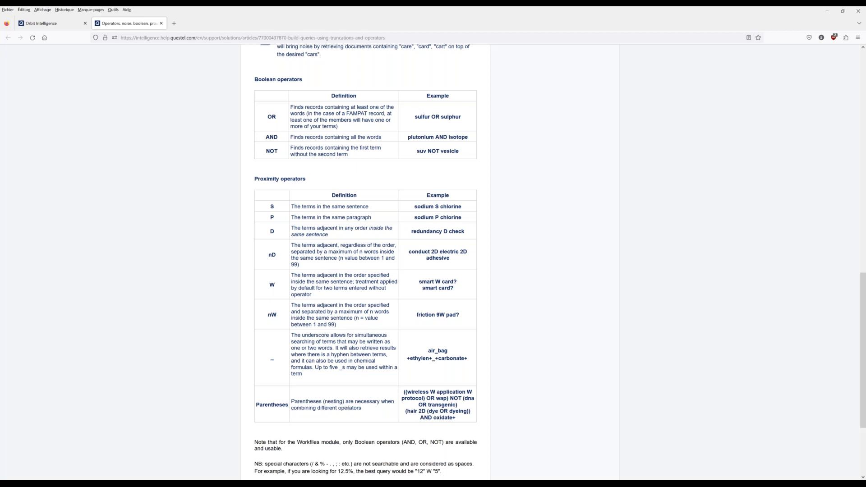
{"action": "scroll", "coordinate": [356, 397], "scroll_direction": "down", "scroll_amount": 2}
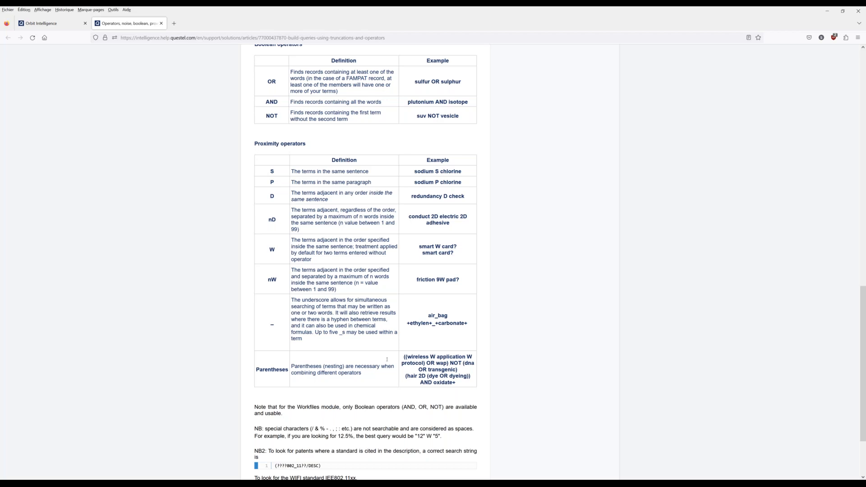
{"action": "scroll", "coordinate": [391, 399], "scroll_direction": "up", "scroll_amount": 4}
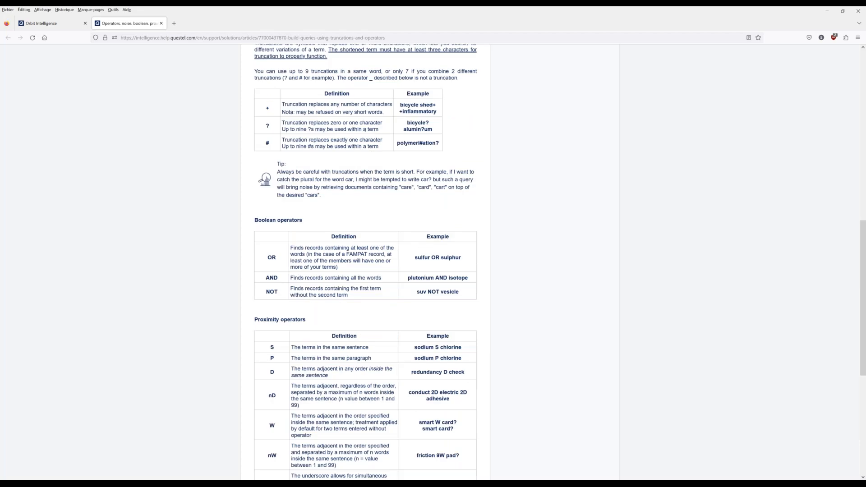
{"action": "scroll", "coordinate": [355, 136], "scroll_direction": "up", "scroll_amount": 2}
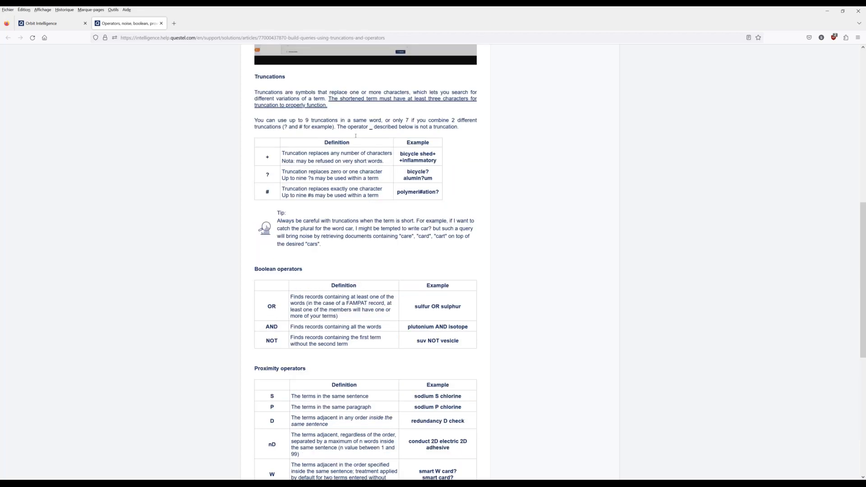
{"action": "scroll", "coordinate": [356, 136], "scroll_direction": "down", "scroll_amount": 1}
{"action": "scroll", "coordinate": [385, 214], "scroll_direction": "down", "scroll_amount": 1}
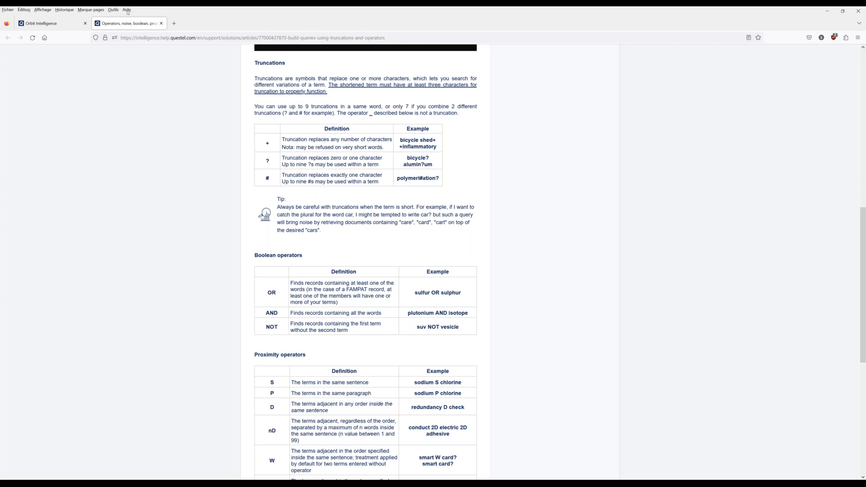
Return to the advanced search form, close the support widget and change the search term to back_pack.
{"action": "left_click", "coordinate": [59, 23]}
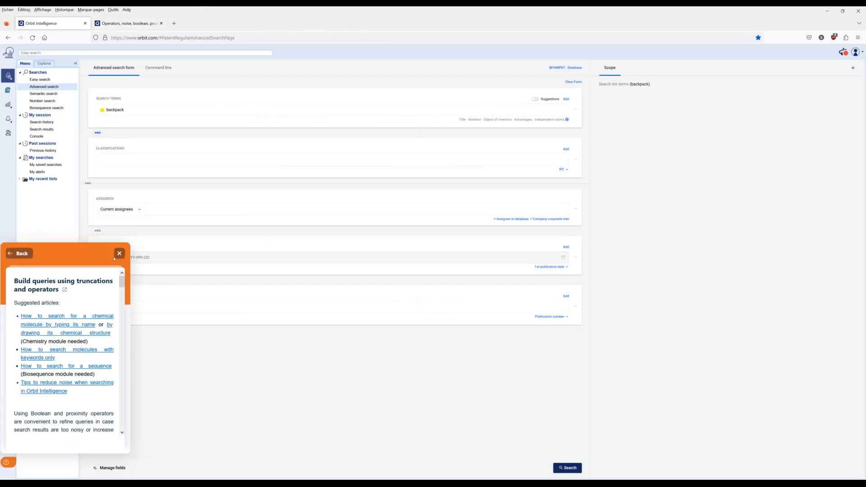
{"action": "left_click", "coordinate": [119, 253]}
{"action": "left_click", "coordinate": [126, 110]}
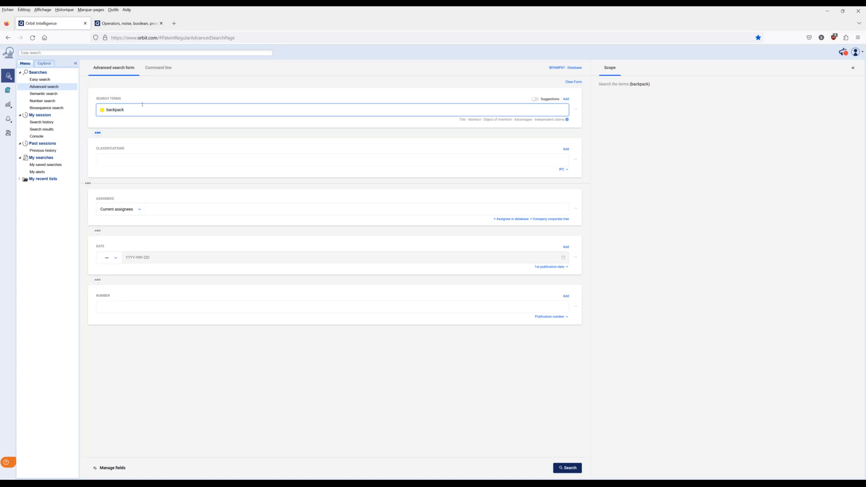
{"action": "key", "text": "Left"}
{"action": "key", "text": "Left"}
{"action": "key", "text": "Left"}
{"action": "key", "text": "Left"}
{"action": "type", "text": "_"}
Enable Suggestions for the search terms and display the terms suggested for back_pack.
{"action": "double_click", "coordinate": [131, 110]}
{"action": "left_click", "coordinate": [143, 113]}
{"action": "left_click", "coordinate": [540, 100]}
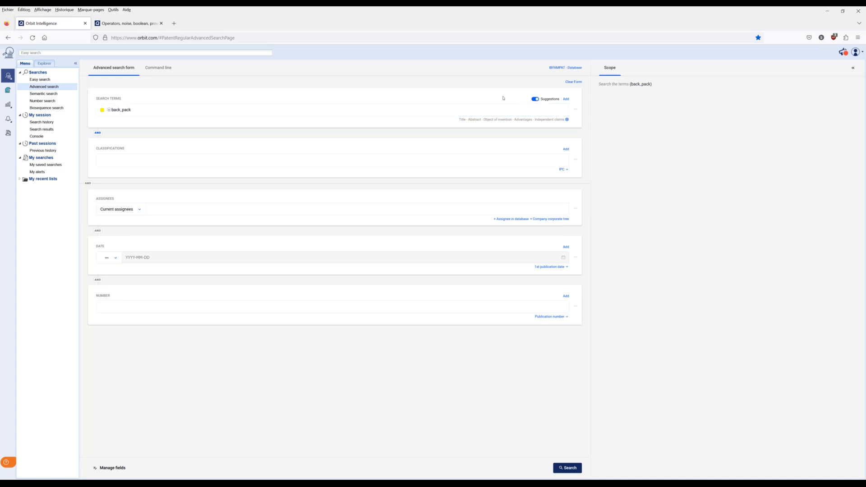
{"action": "left_click", "coordinate": [109, 110]}
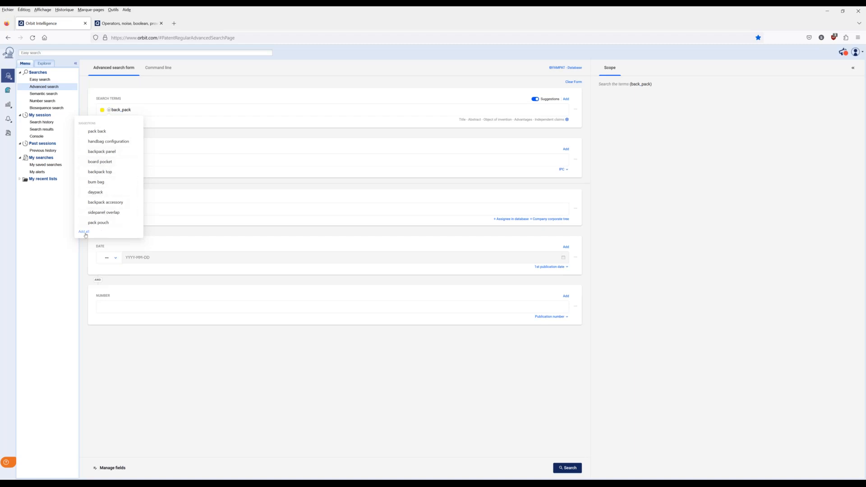
Extend the search terms to "back_pack or rucksack" and try the OR operator between Search terms and Classifications.
{"action": "left_click", "coordinate": [145, 110]}
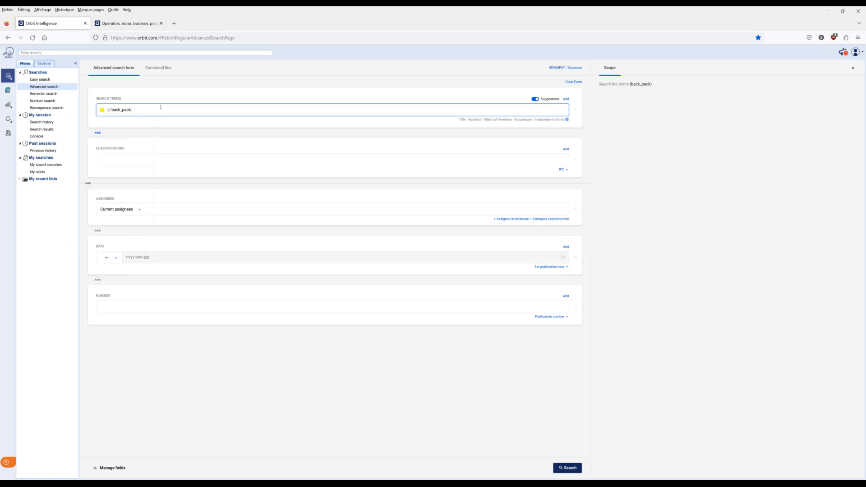
{"action": "type", "text": "or rucksack"}
{"action": "left_click", "coordinate": [98, 133]}
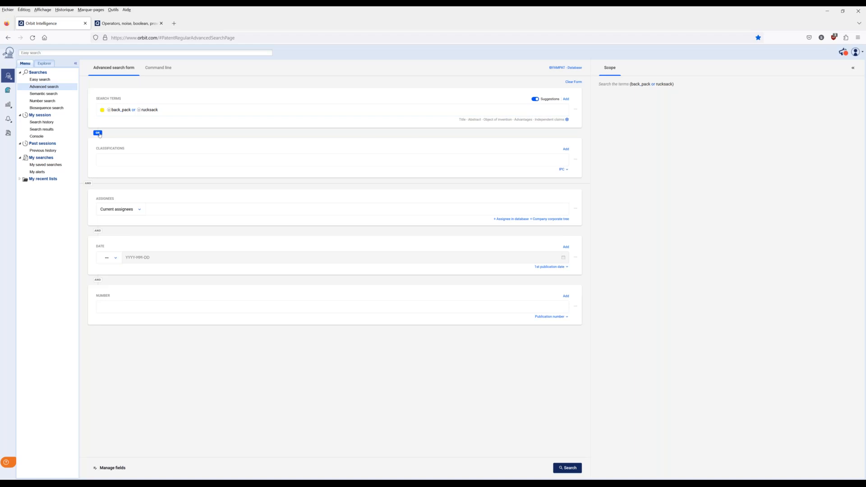
Add two extra Search terms lines combined with AND, and remove the third line.
{"action": "left_click", "coordinate": [567, 99]}
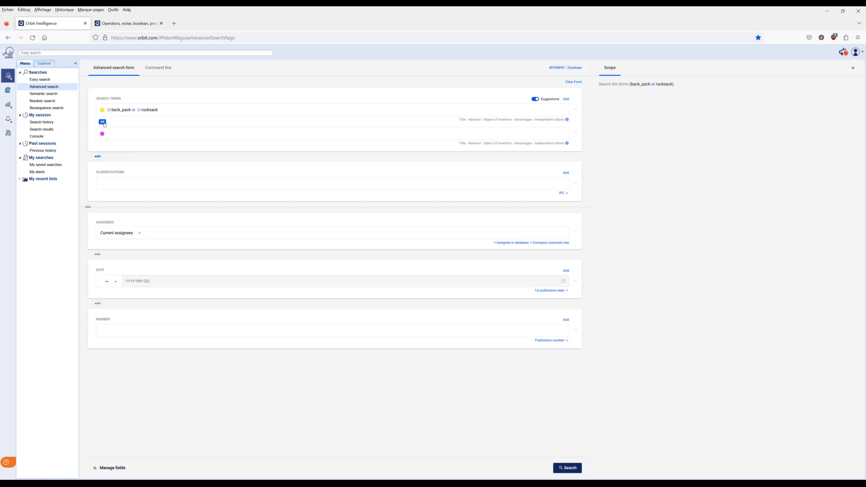
{"action": "left_click", "coordinate": [570, 99]}
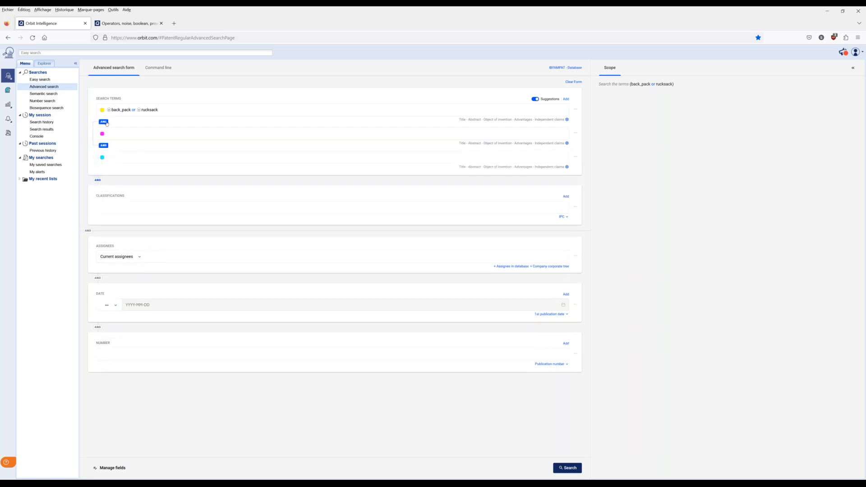
{"action": "left_click", "coordinate": [104, 122]}
{"action": "left_click", "coordinate": [104, 122]}
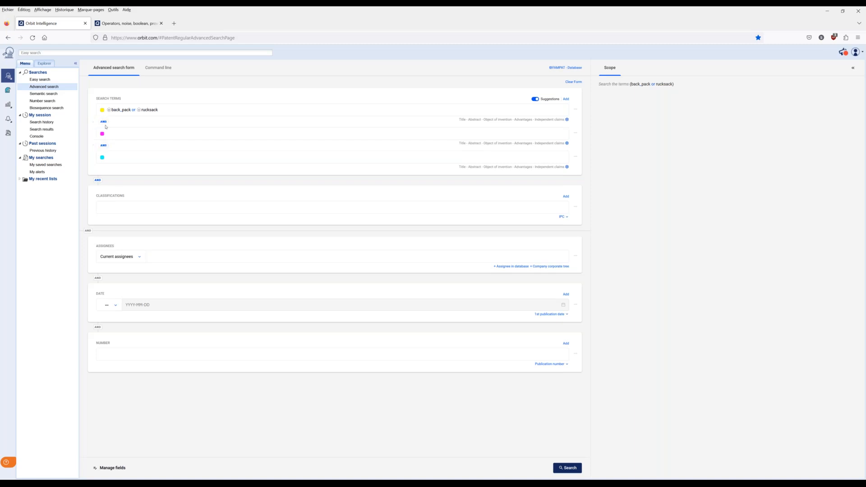
{"action": "left_click", "coordinate": [575, 158]}
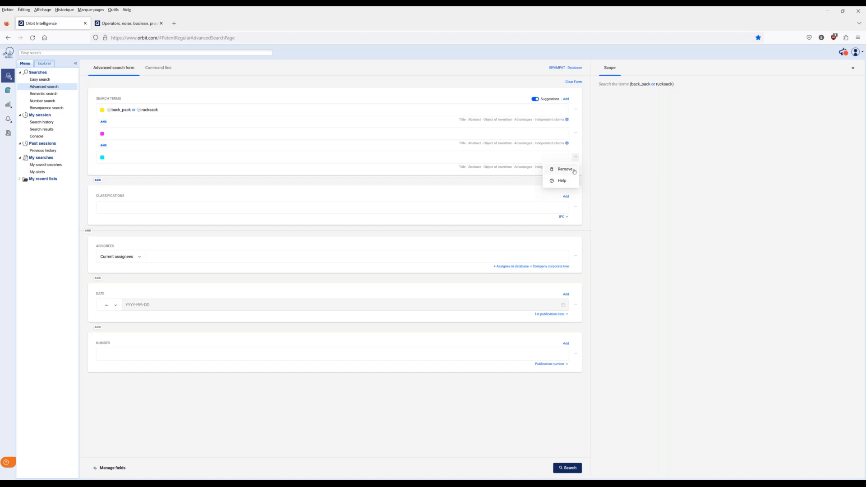
{"action": "left_click", "coordinate": [565, 169]}
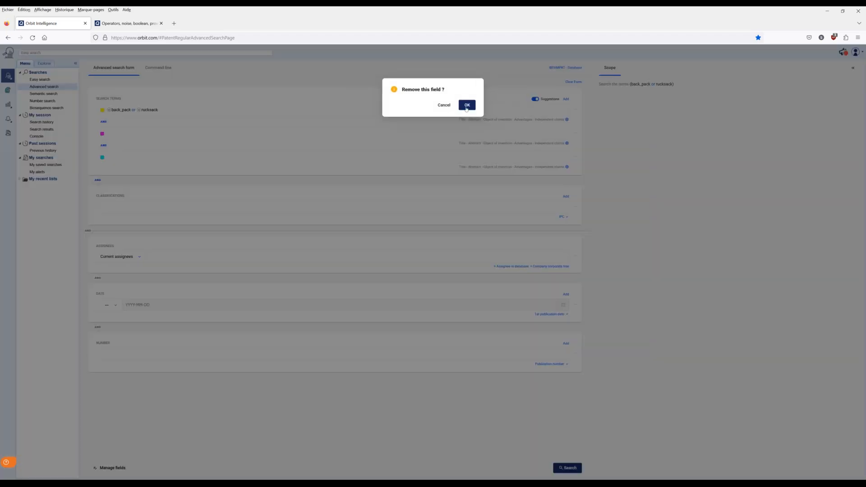
{"action": "left_click", "coordinate": [467, 105]}
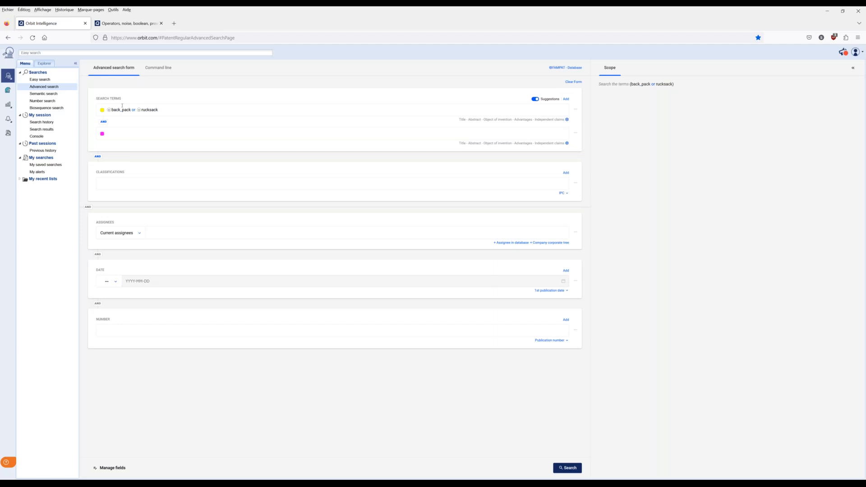
Run the advanced search for back_pack or rucksack and open the current session's search history.
{"action": "left_click", "coordinate": [117, 130]}
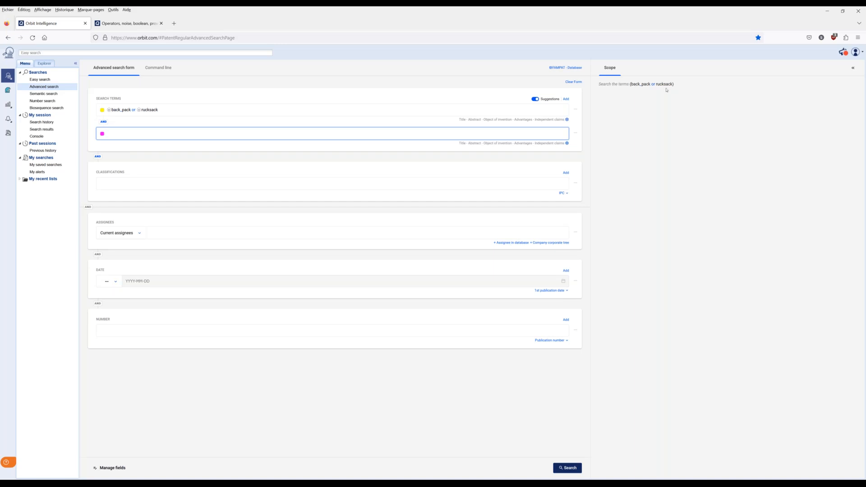
{"action": "left_click", "coordinate": [566, 469]}
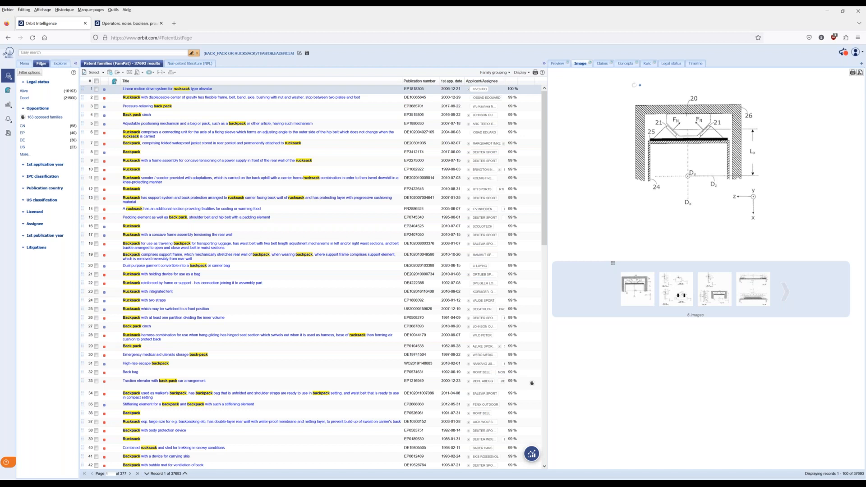
{"action": "left_click", "coordinate": [25, 63]}
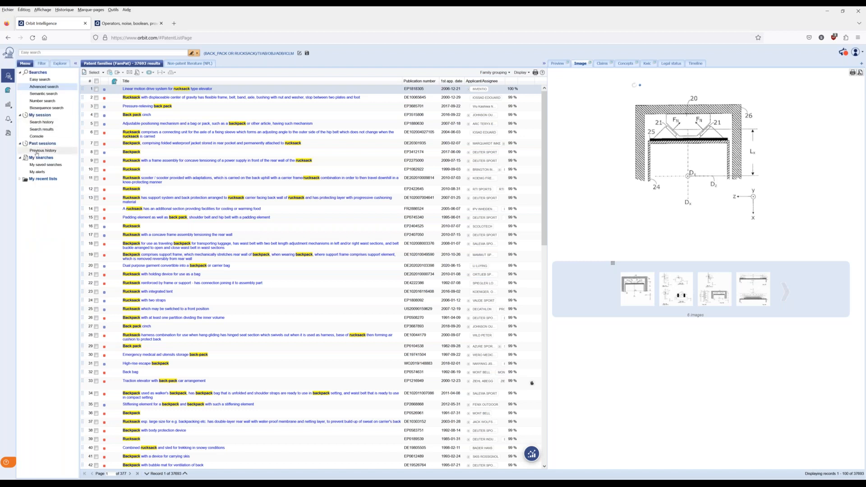
{"action": "left_click", "coordinate": [32, 123]}
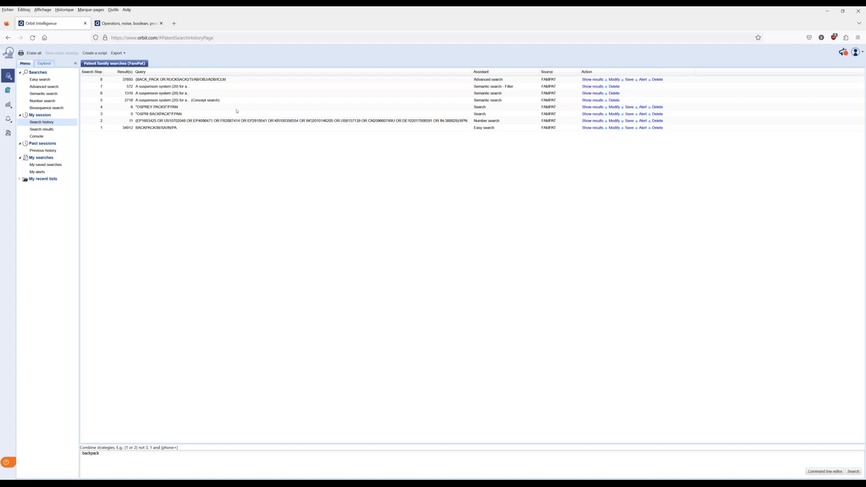
Return to the advanced search form and enter "comparment or sleeve or pocket" in the second Search terms line.
{"action": "left_click", "coordinate": [9, 39]}
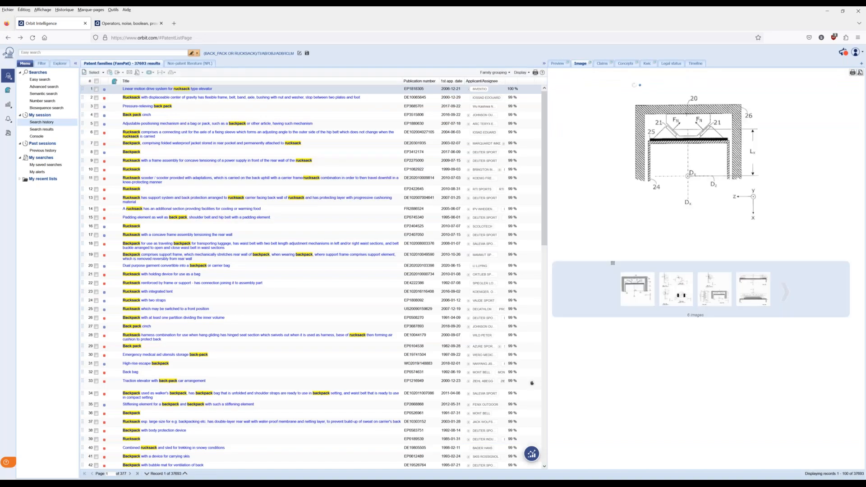
{"action": "left_click", "coordinate": [8, 38]}
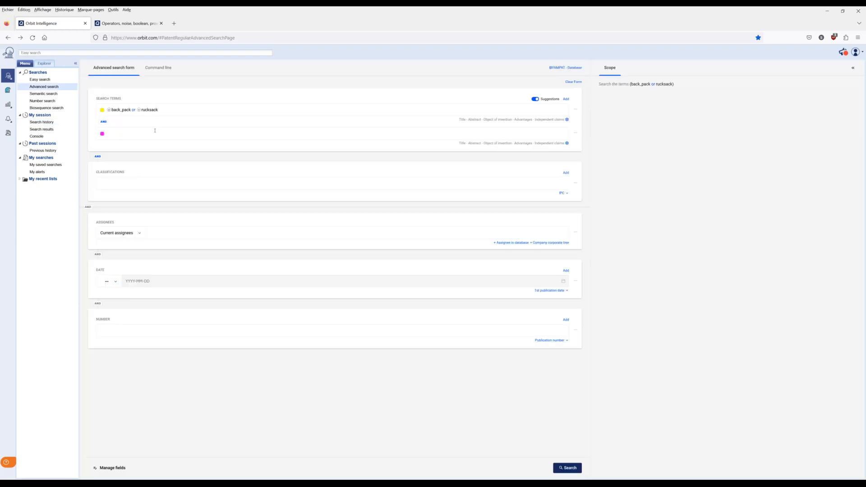
{"action": "left_click", "coordinate": [155, 131]}
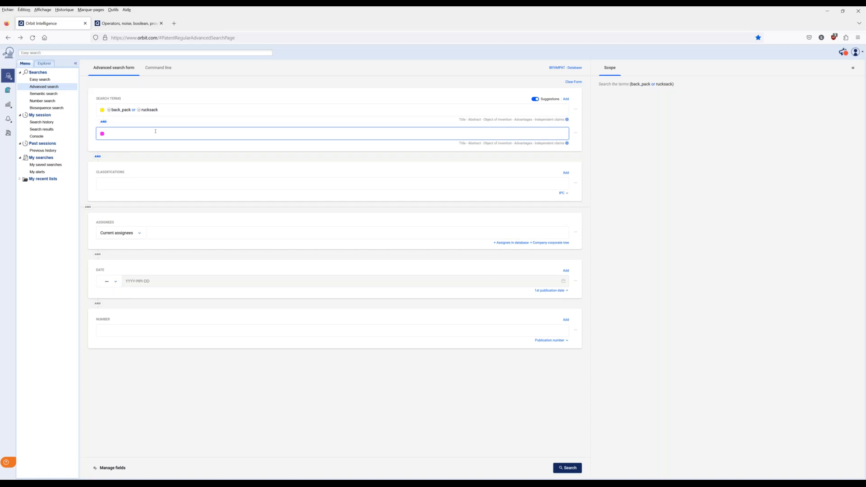
{"action": "type", "text": "comparrment or sleeve or pock"}
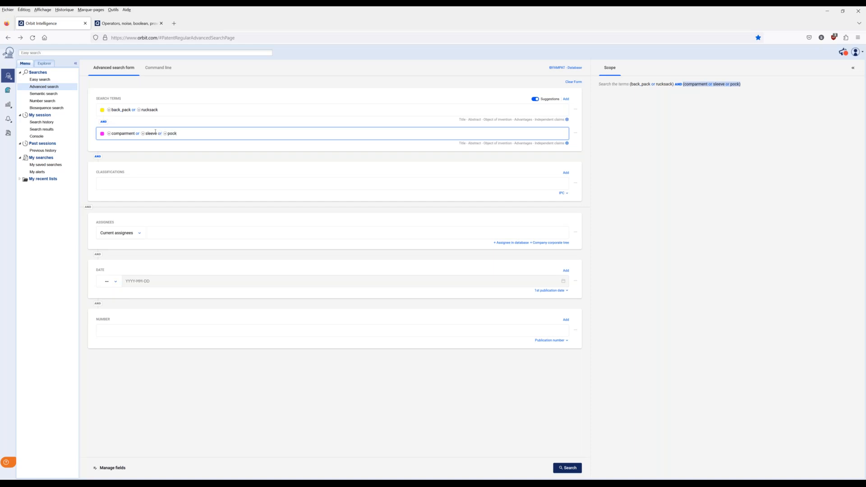
{"action": "type", "text": "t"}
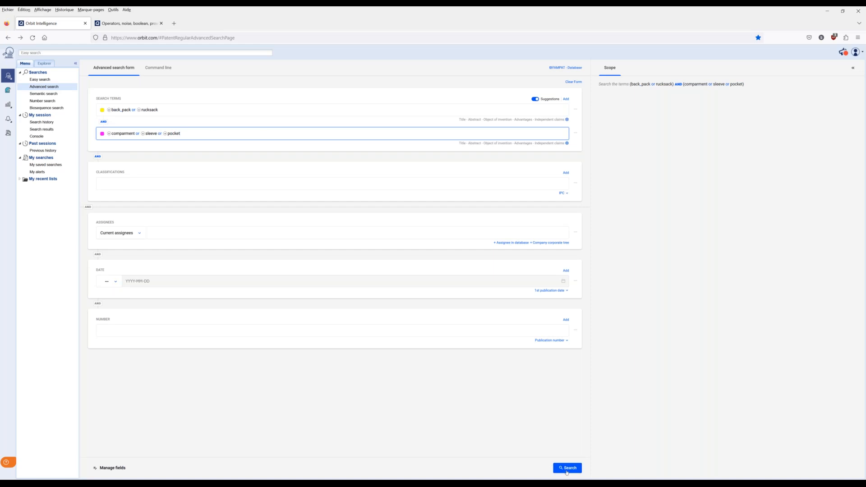
Run the advanced search and show the first result's Kwic view of its hit keywords.
{"action": "left_click", "coordinate": [568, 468]}
{"action": "left_click", "coordinate": [567, 467]}
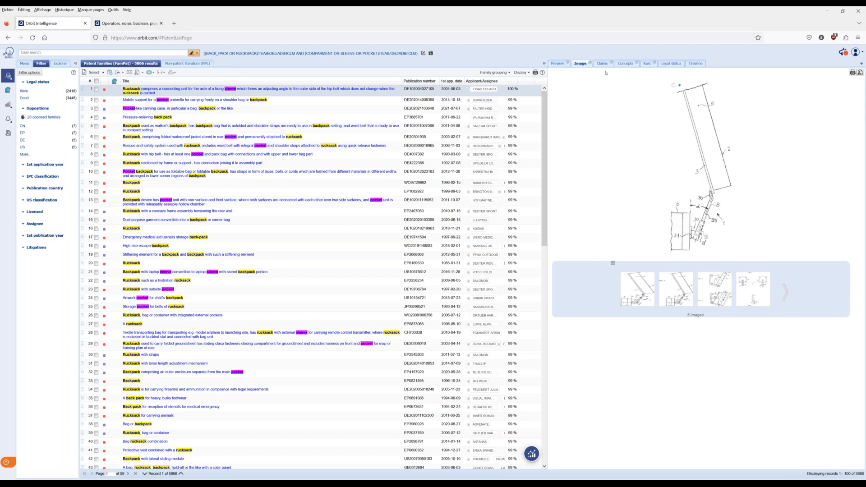
{"action": "left_click", "coordinate": [649, 63]}
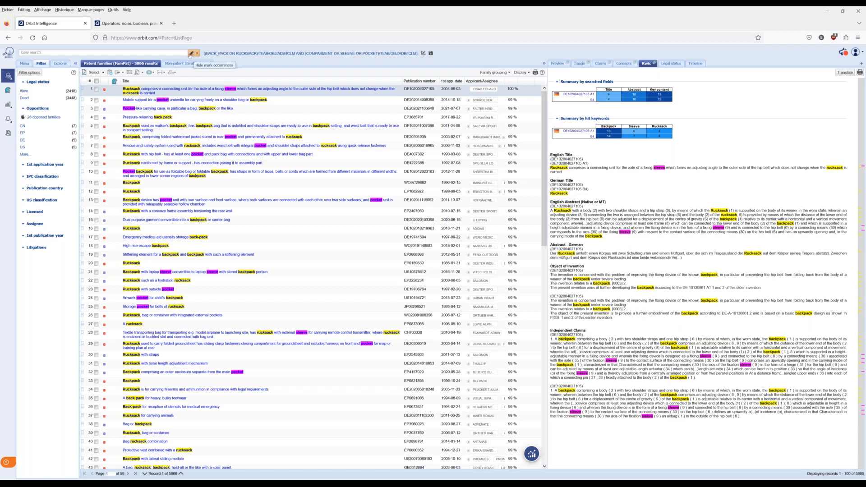
Add the ? truncation to comparment, sleeve and pocket in the second Search terms line and rerun the search.
{"action": "left_click", "coordinate": [7, 37]}
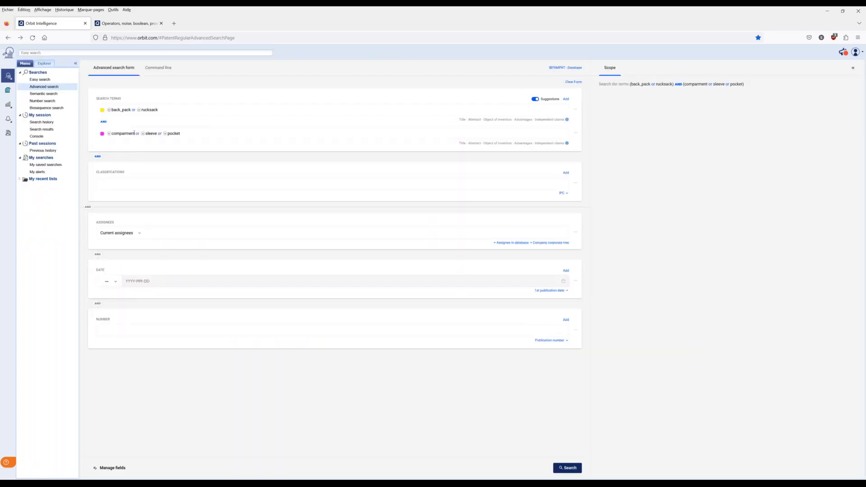
{"action": "left_click", "coordinate": [134, 133]}
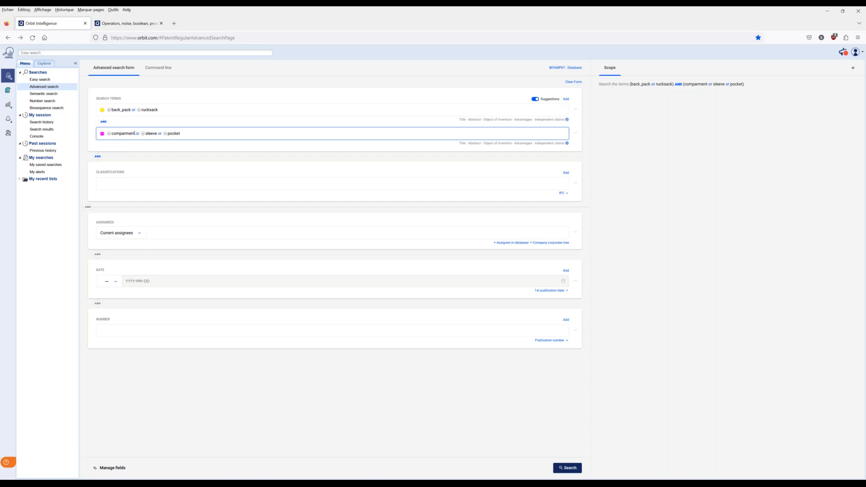
{"action": "type", "text": "?"}
{"action": "type", "text": "?"}
{"action": "type", "text": "?"}
{"action": "left_click", "coordinate": [570, 465]}
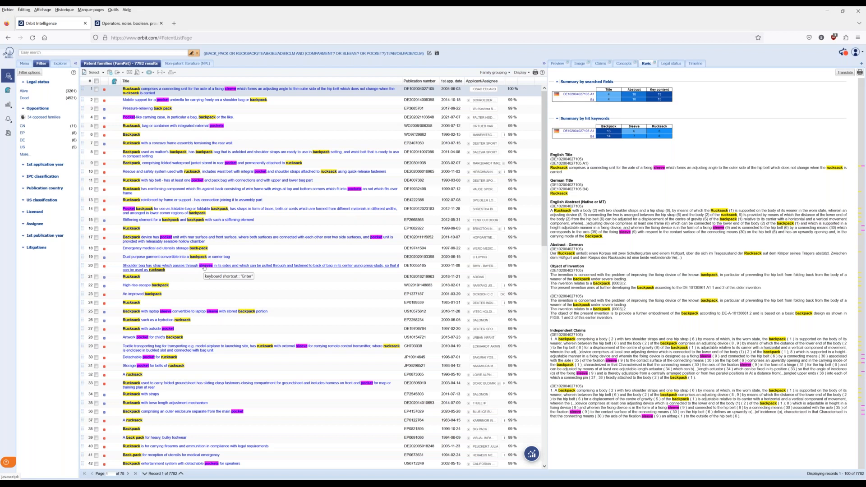
Change the second Search terms line to "((comparment? or sleeve? or pocket?) + laptop)" and try running the search.
{"action": "left_click", "coordinate": [8, 38]}
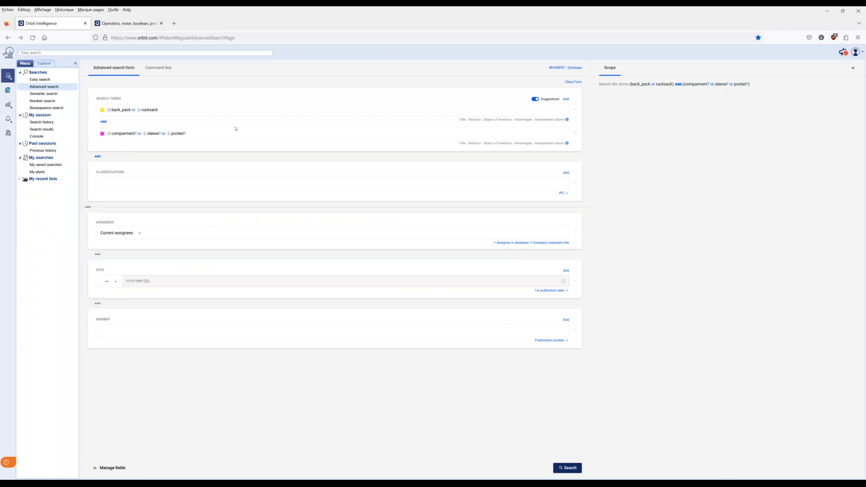
{"action": "left_click", "coordinate": [212, 132]}
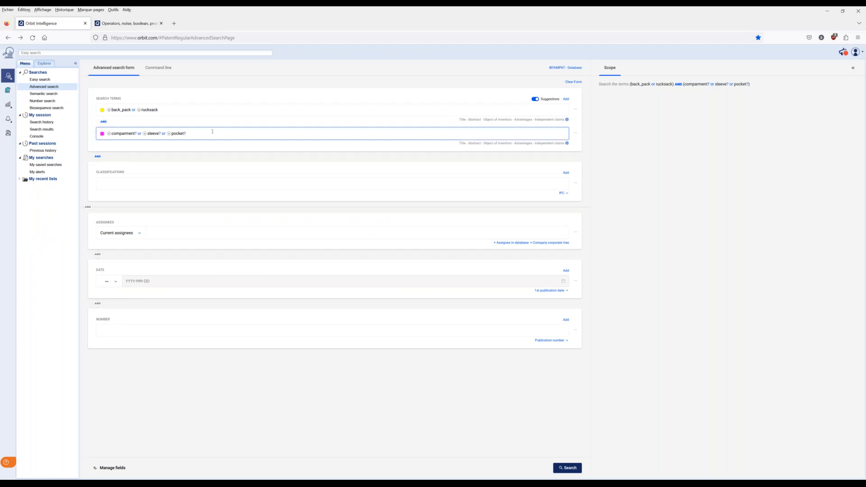
{"action": "type", "text": ")"}
{"action": "left_click", "coordinate": [108, 135]}
{"action": "type", "text": "("}
{"action": "type", "text": "+ laptop)("}
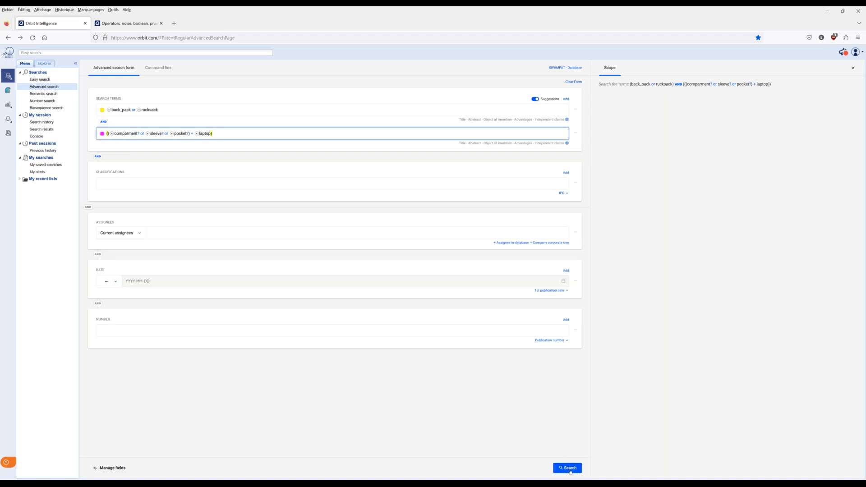
{"action": "left_click", "coordinate": [570, 469]}
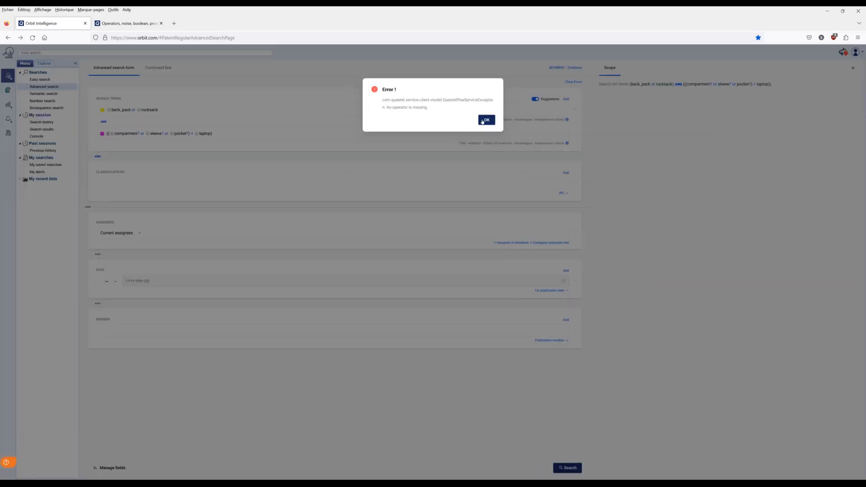
{"action": "left_click", "coordinate": [483, 121]}
Remove the operator before laptop and correct the first word of the second line to "compartment?".
{"action": "left_click", "coordinate": [218, 136]}
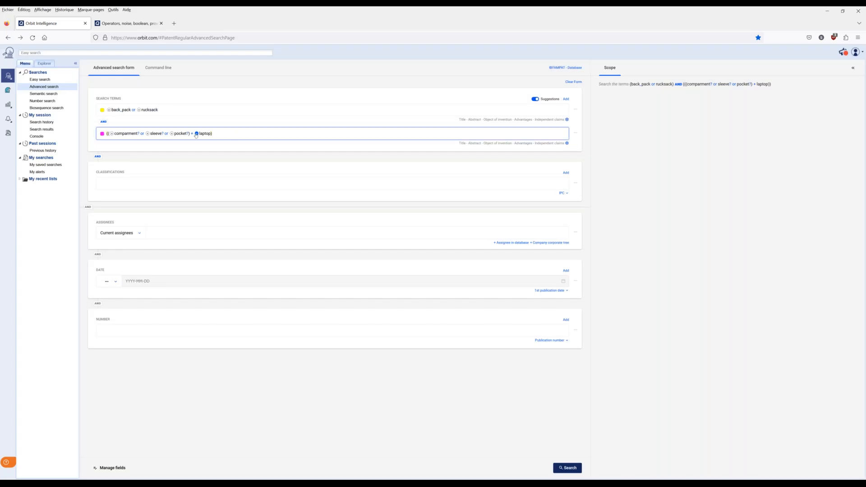
{"action": "key", "text": "BackSpace"}
{"action": "key", "text": "BackSpace"}
{"action": "type", "text": "andand"}
{"action": "left_click", "coordinate": [211, 136]}
{"action": "key", "text": "BackSpace"}
{"action": "key", "text": "BackSpace"}
{"action": "key", "text": "BackSpace"}
{"action": "key", "text": "BackSpace"}
{"action": "key", "text": "BackSpace"}
{"action": "key", "text": "BackSpace"}
{"action": "type", "text": "t"}
Turn off Suggestions for the search terms.
{"action": "left_click", "coordinate": [536, 99]}
{"action": "left_click", "coordinate": [536, 99]}
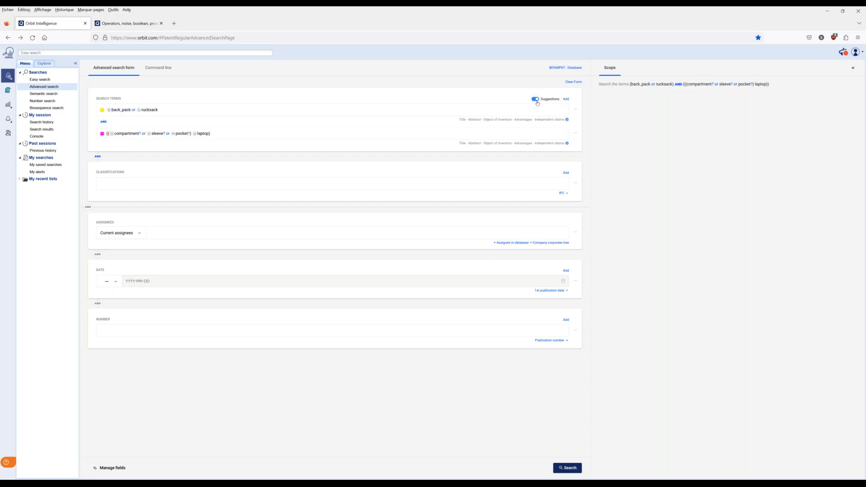
{"action": "left_click", "coordinate": [535, 99]}
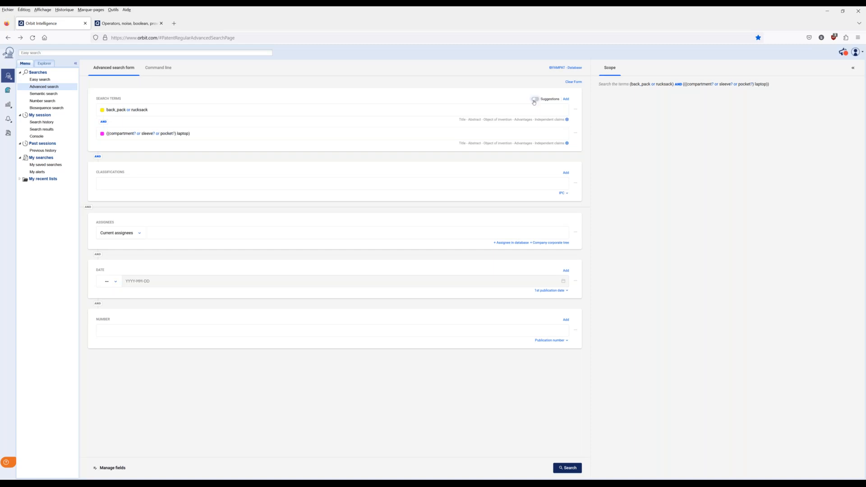
Put the + operator back before laptop in the second line and try the search again.
{"action": "left_click", "coordinate": [178, 134]}
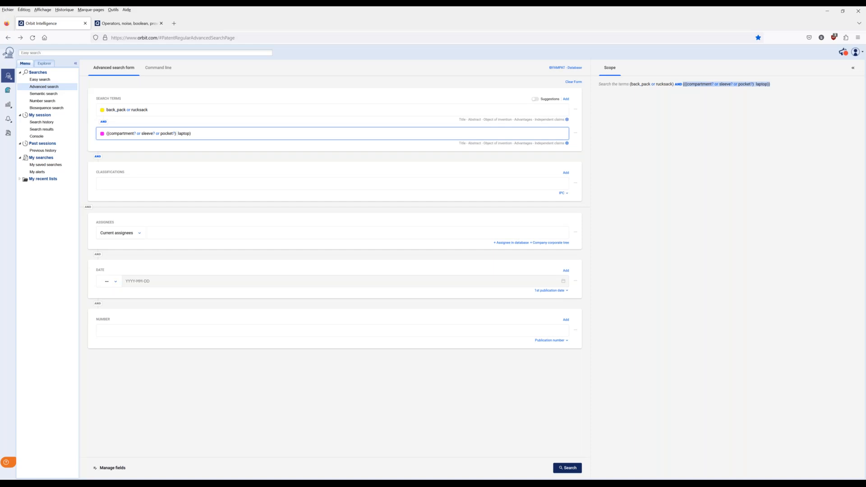
{"action": "type", "text": "+"}
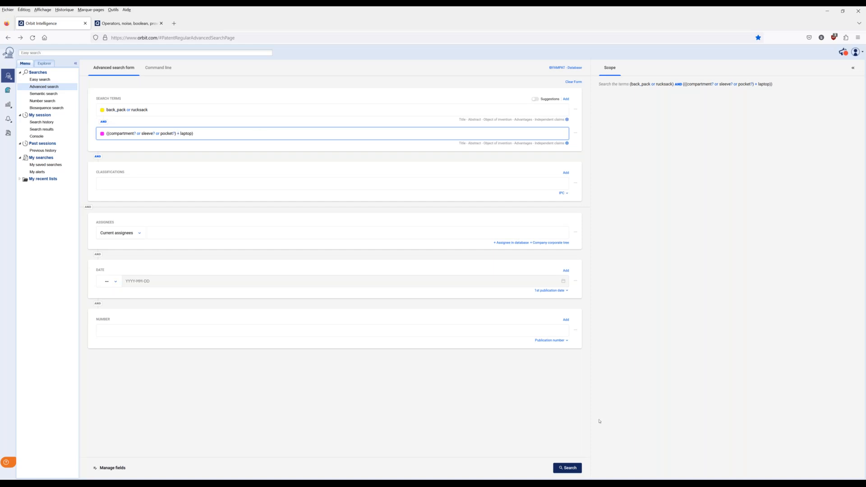
{"action": "left_click", "coordinate": [574, 469]}
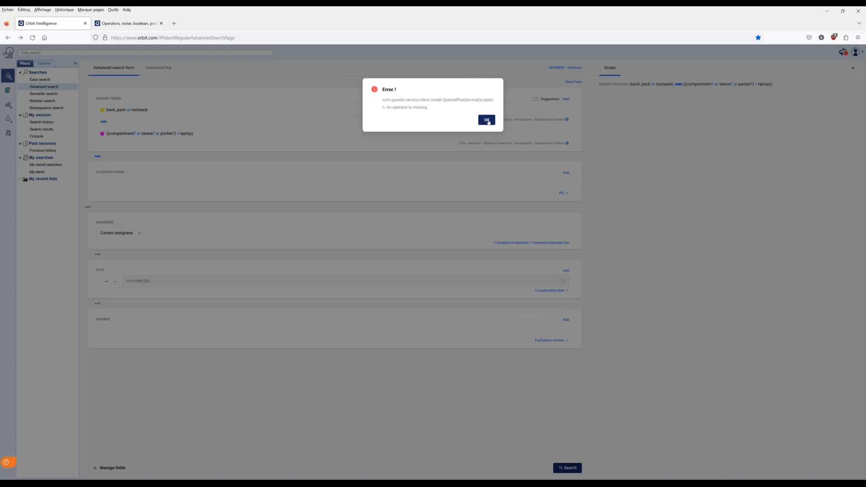
{"action": "left_click", "coordinate": [487, 120]}
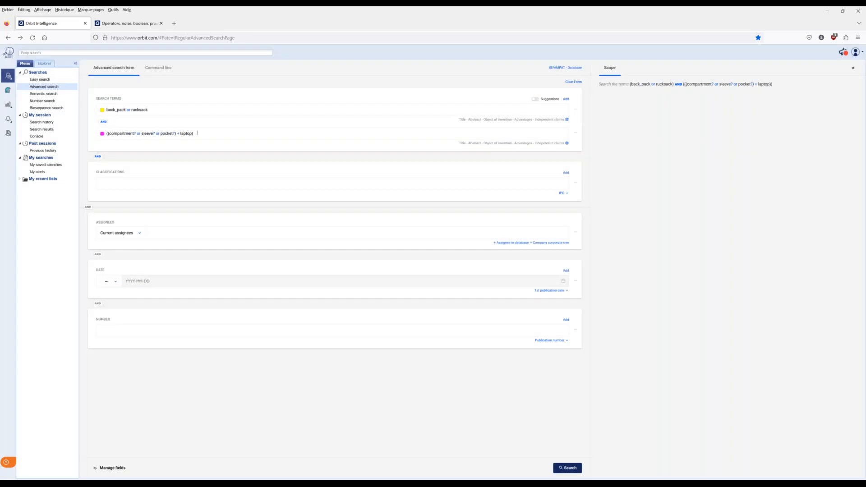
Reduce the second Search terms line to "(compartment? or sleeve? or pocket?)" by removing the laptop part and outer parentheses.
{"action": "left_click", "coordinate": [199, 133]}
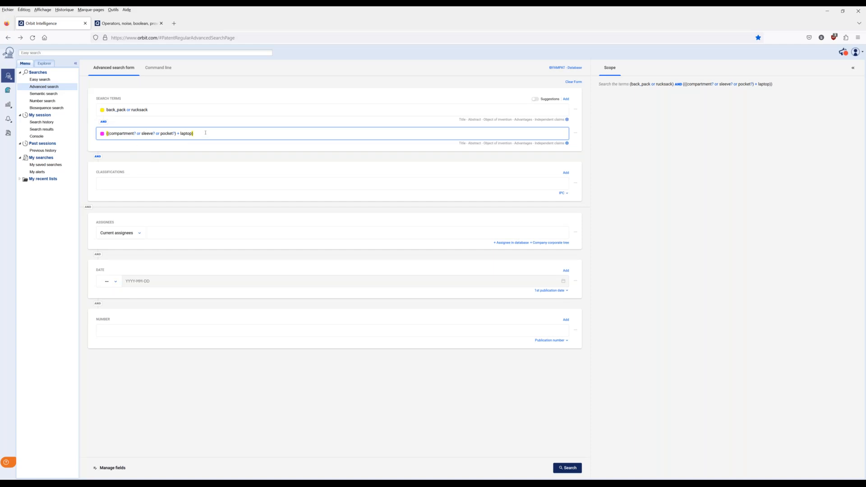
{"action": "key", "text": "BackSpace"}
{"action": "key", "text": "BackSpace"}
{"action": "key", "text": "BackSpace"}
{"action": "key", "text": "BackSpace"}
{"action": "key", "text": "BackSpace"}
{"action": "key", "text": "BackSpace"}
{"action": "key", "text": "BackSpace"}
{"action": "key", "text": "BackSpace"}
{"action": "key", "text": "BackSpace"}
{"action": "key", "text": "BackSpace"}
{"action": "left_click", "coordinate": [186, 133]}
Add a third Search terms line containing "laptop", combined with AND, and run the search.
{"action": "left_click", "coordinate": [567, 99]}
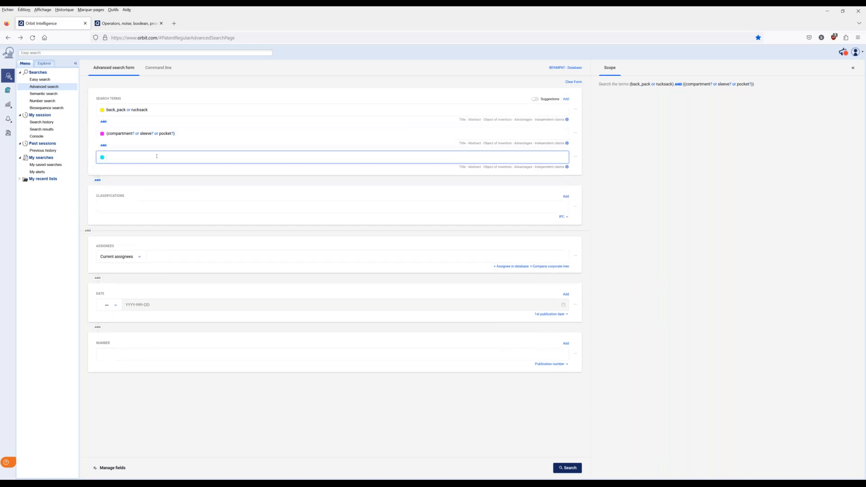
{"action": "type", "text": "laptop"}
{"action": "left_click", "coordinate": [565, 469]}
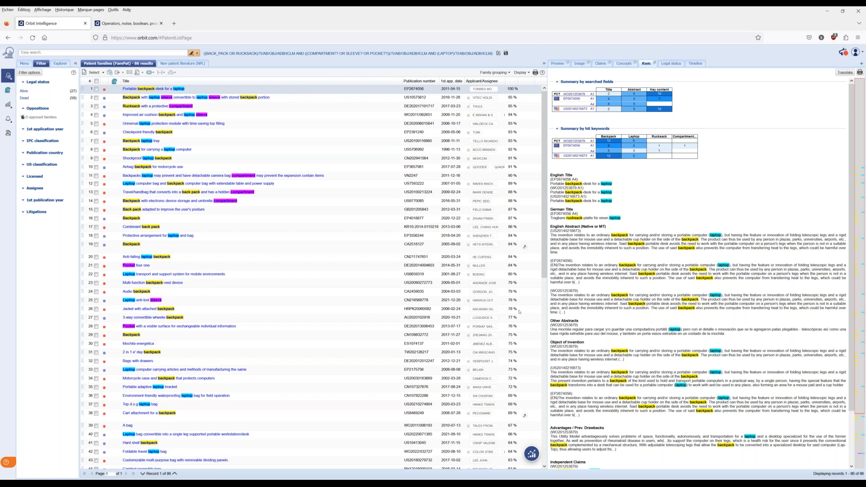
Look through the ranked results and examine the keyword hits of "An adjustable bag pack for backbone of human being".
{"action": "scroll", "coordinate": [519, 311], "scroll_direction": "down", "scroll_amount": 10}
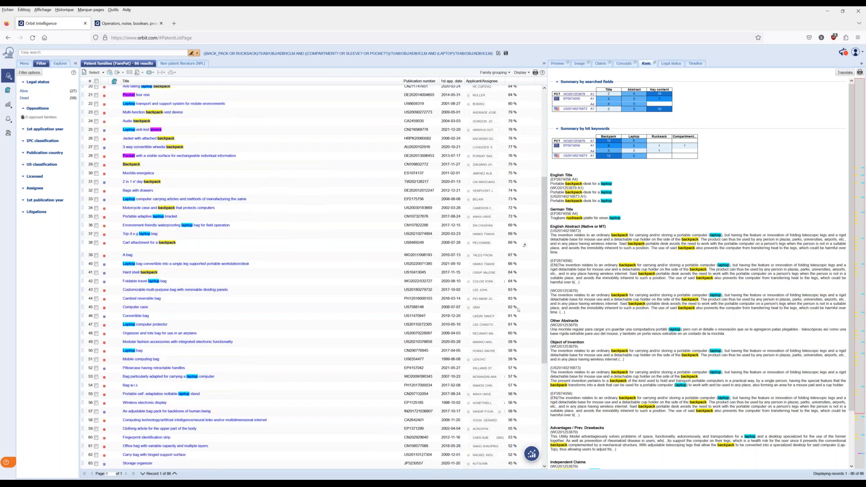
{"action": "scroll", "coordinate": [518, 309], "scroll_direction": "down", "scroll_amount": 3}
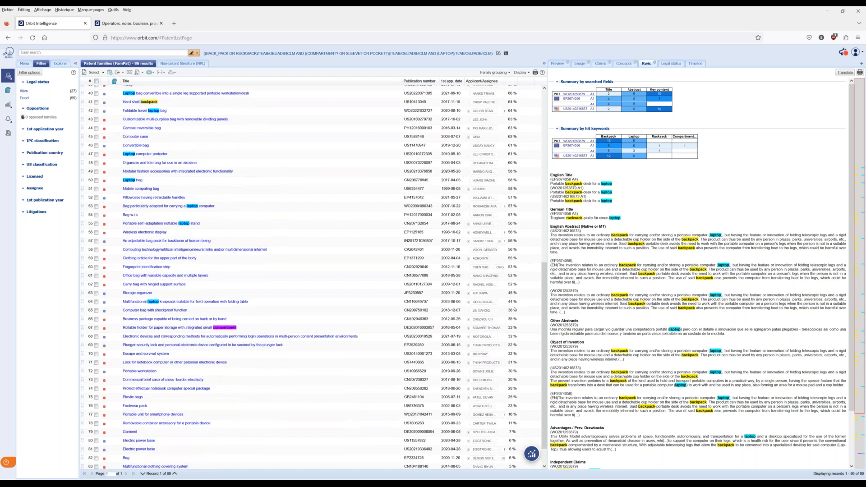
{"action": "scroll", "coordinate": [517, 332], "scroll_direction": "up", "scroll_amount": 7}
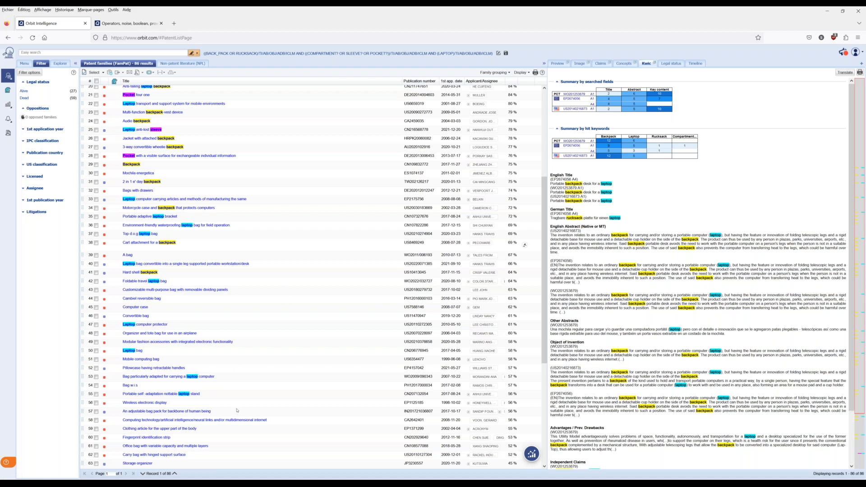
{"action": "left_click", "coordinate": [194, 411]}
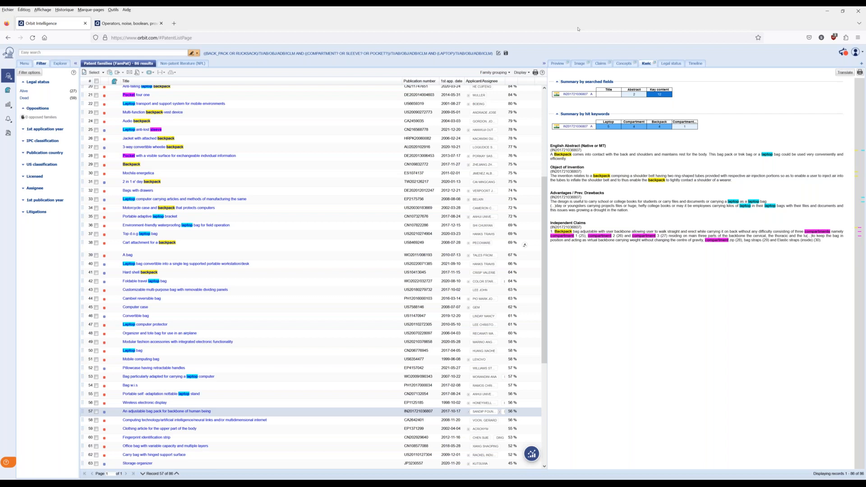
{"action": "scroll", "coordinate": [345, 246], "scroll_direction": "up", "scroll_amount": 5}
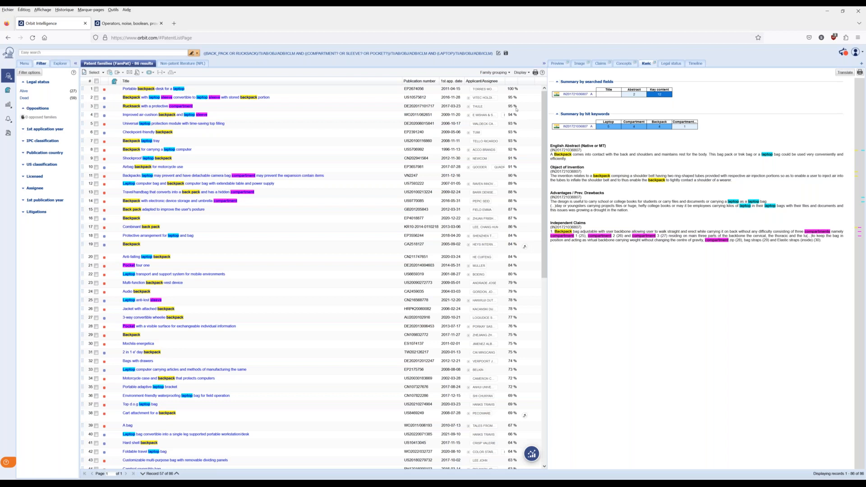
{"action": "scroll", "coordinate": [509, 391], "scroll_direction": "down", "scroll_amount": 3}
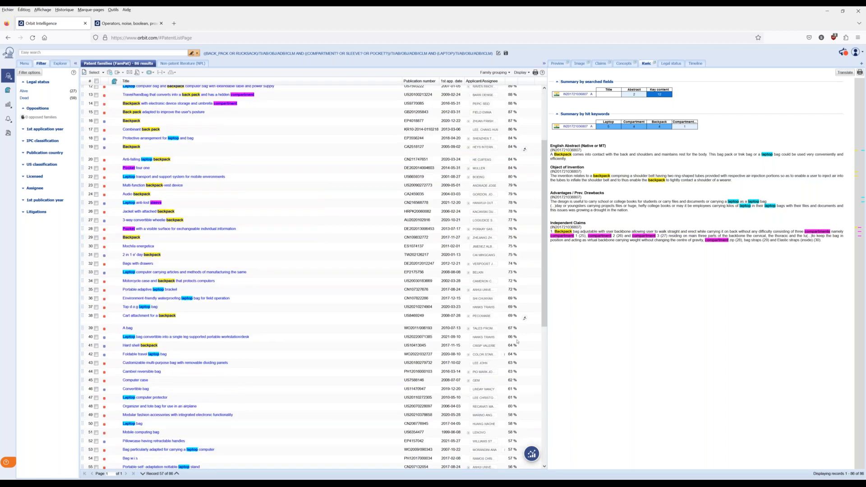
{"action": "scroll", "coordinate": [520, 95], "scroll_direction": "up", "scroll_amount": 3}
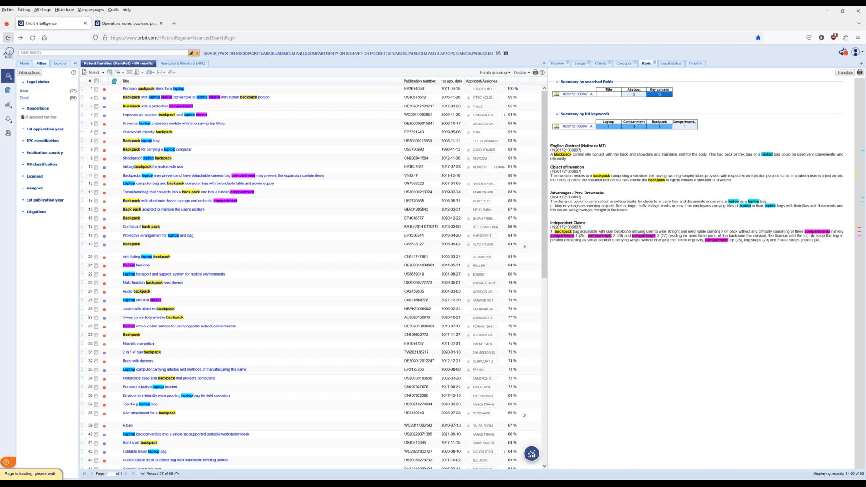
Return to the advanced search form and remove the third Search terms line containing laptop.
{"action": "left_click", "coordinate": [8, 37]}
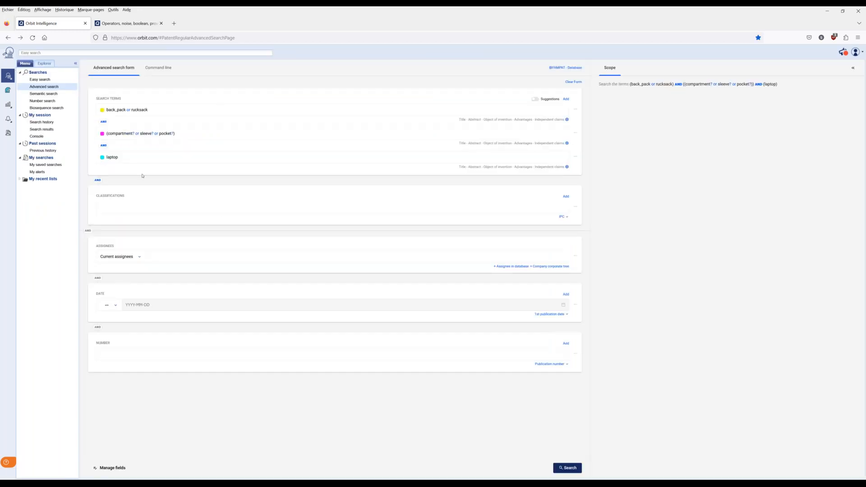
{"action": "left_click", "coordinate": [576, 157]}
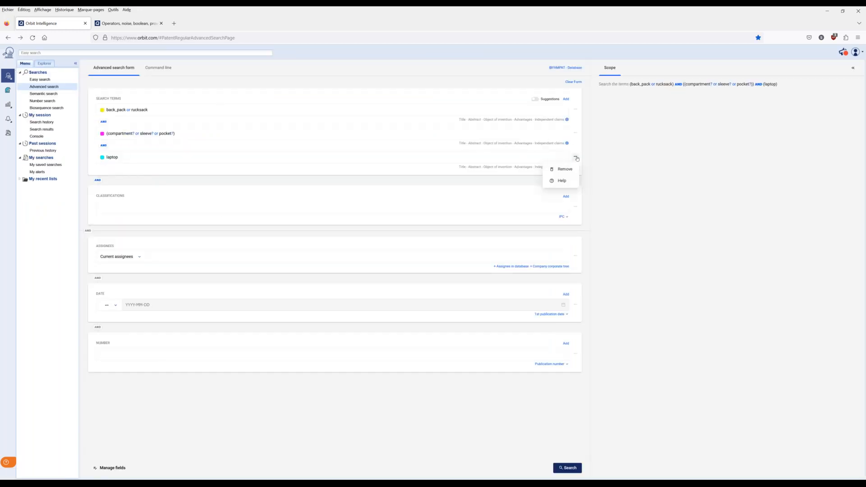
{"action": "left_click", "coordinate": [563, 170]}
{"action": "left_click", "coordinate": [467, 106]}
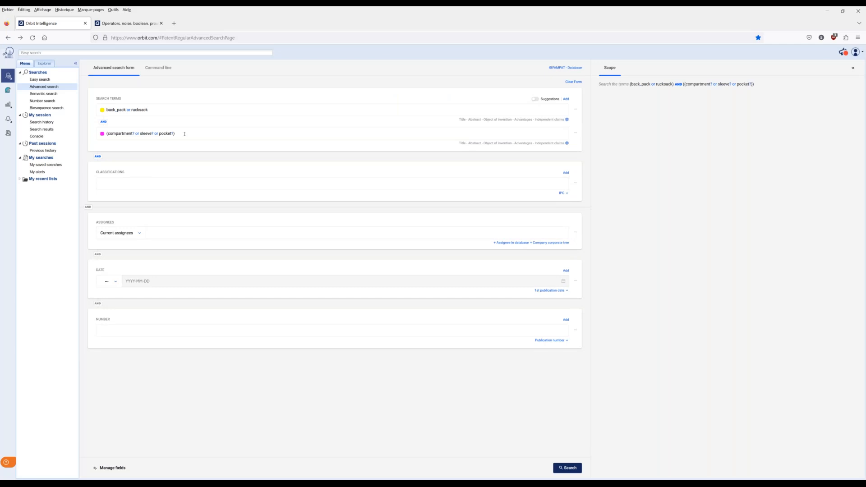
Empty both Search terms lines, removing the compartment/sleeve/pocket terms and the backpack/rucksack terms.
{"action": "left_click_drag", "start_coordinate": [185, 134], "coordinate": [106, 133]}
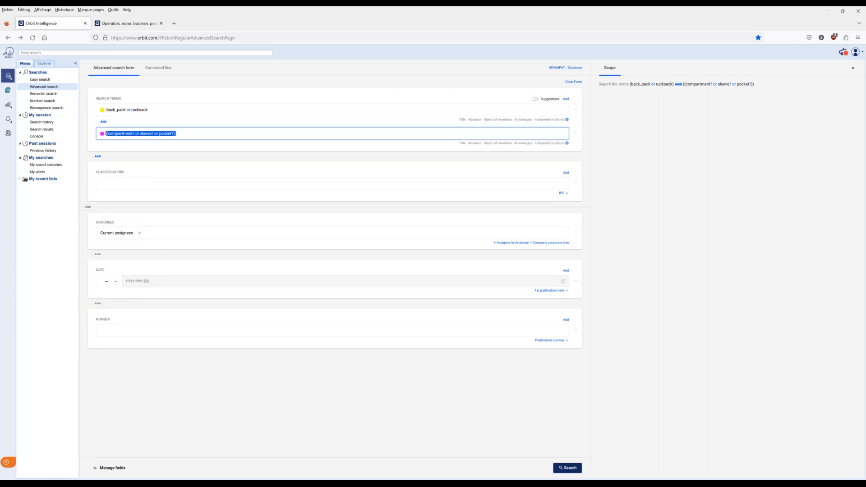
{"action": "key", "text": "ctrl+x"}
{"action": "left_click_drag", "start_coordinate": [149, 109], "coordinate": [106, 110]}
{"action": "key", "text": "ctrl+x"}
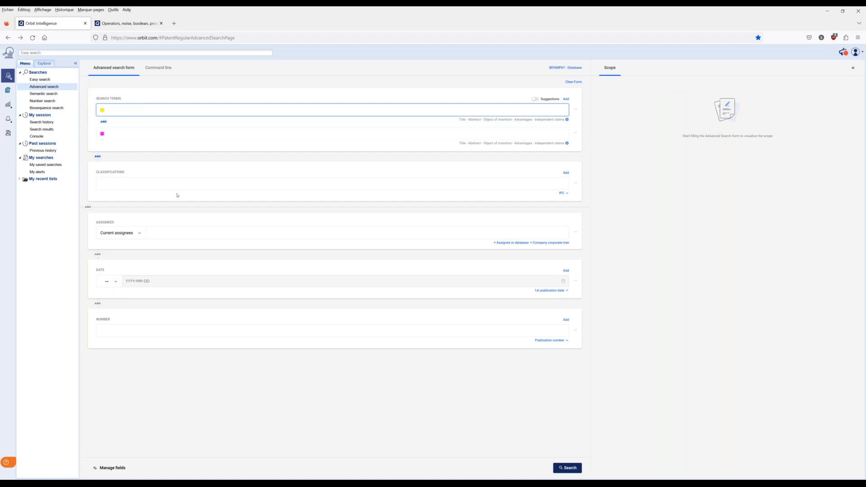
View the classification systems offered for the Classifications field and the current or past options for assignees.
{"action": "left_click", "coordinate": [566, 194]}
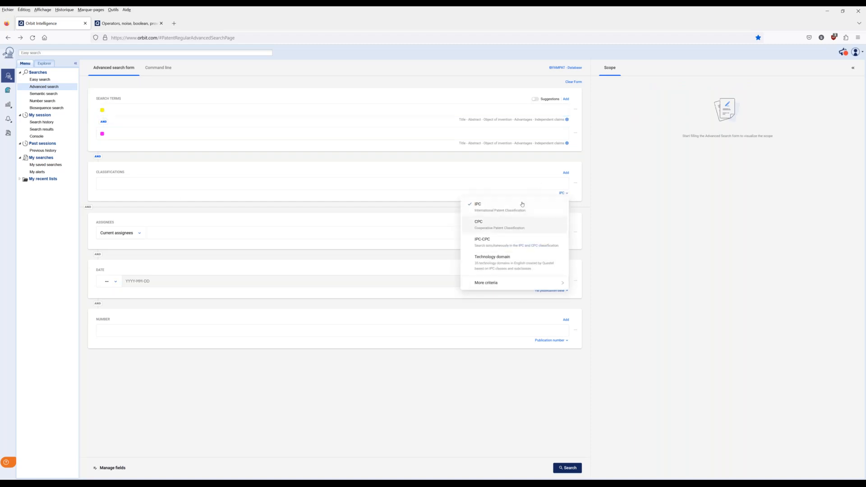
{"action": "left_click", "coordinate": [201, 232]}
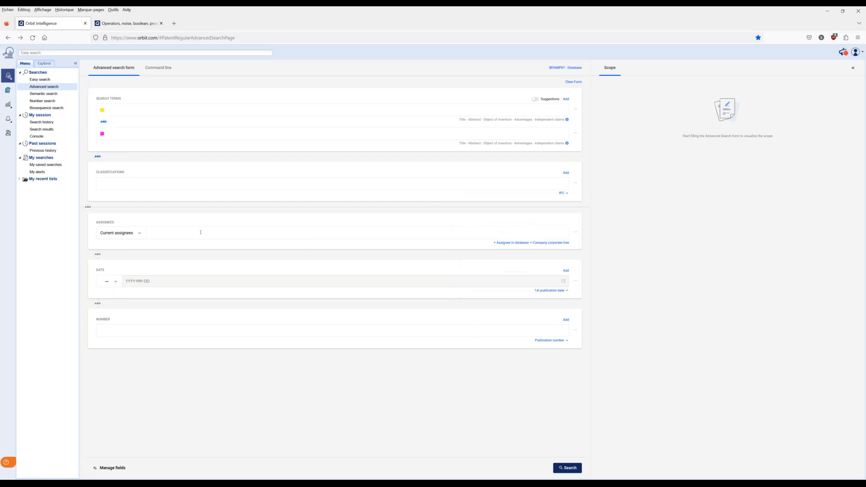
{"action": "left_click", "coordinate": [139, 234]}
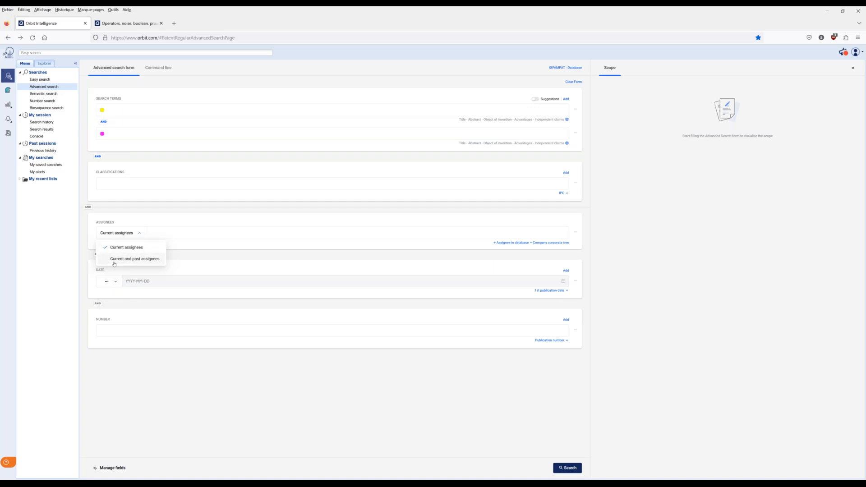
{"action": "left_click", "coordinate": [155, 234]}
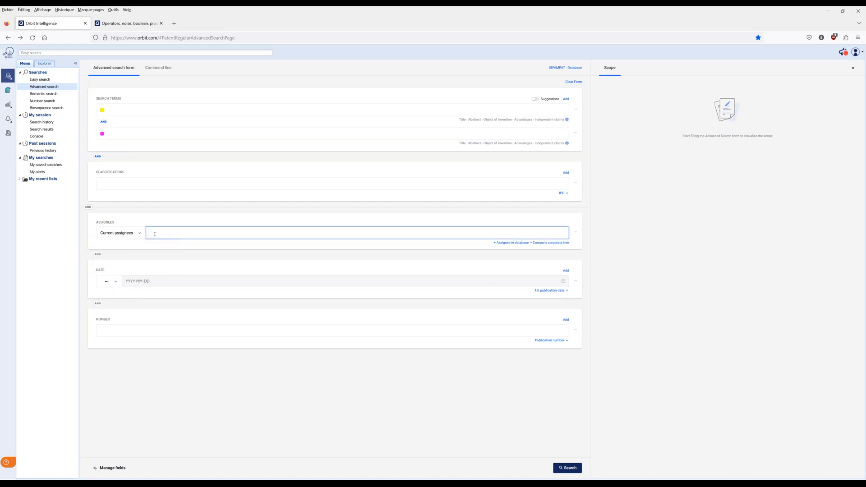
Search the company corporate tree for "airbus" and look through the listed groups, subsidiaries and patent family counts.
{"action": "left_click", "coordinate": [556, 244]}
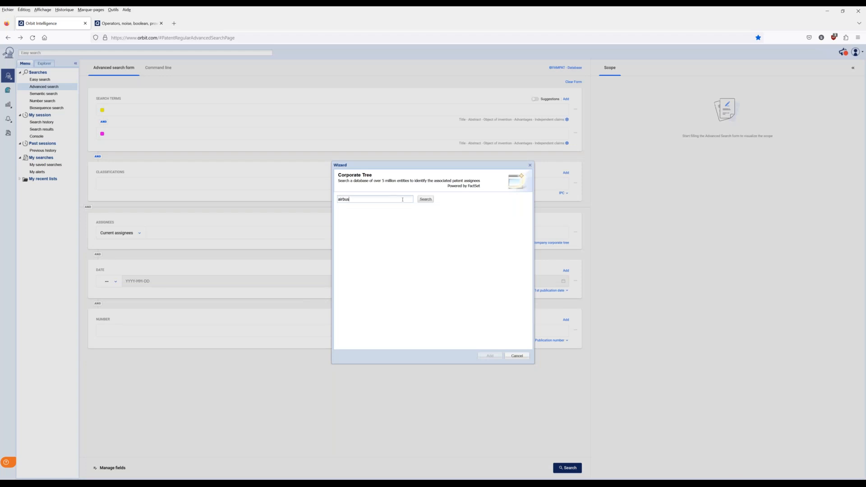
{"action": "left_click", "coordinate": [426, 199]}
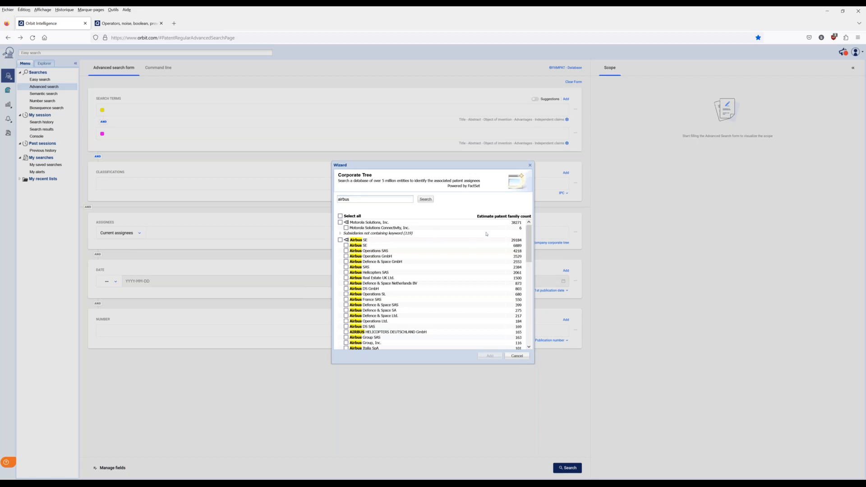
{"action": "left_click_drag", "start_coordinate": [528, 238], "coordinate": [528, 313]}
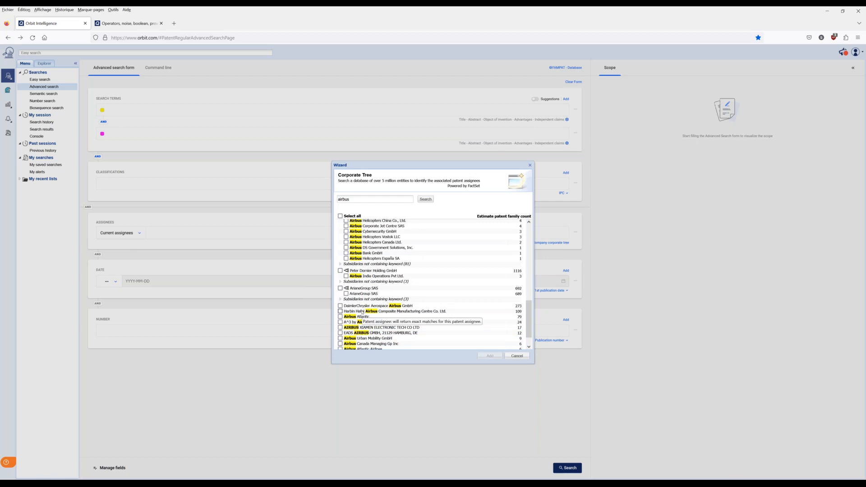
{"action": "scroll", "coordinate": [361, 312], "scroll_direction": "down", "scroll_amount": 1}
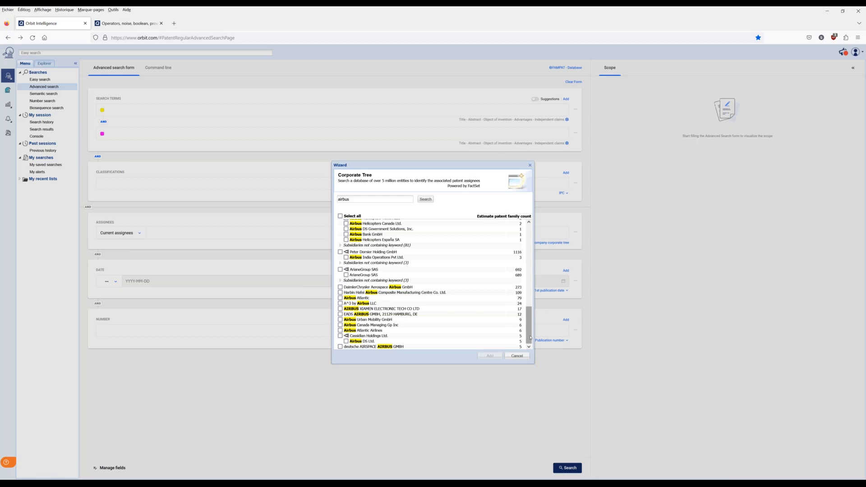
{"action": "left_click_drag", "start_coordinate": [531, 338], "coordinate": [534, 250]}
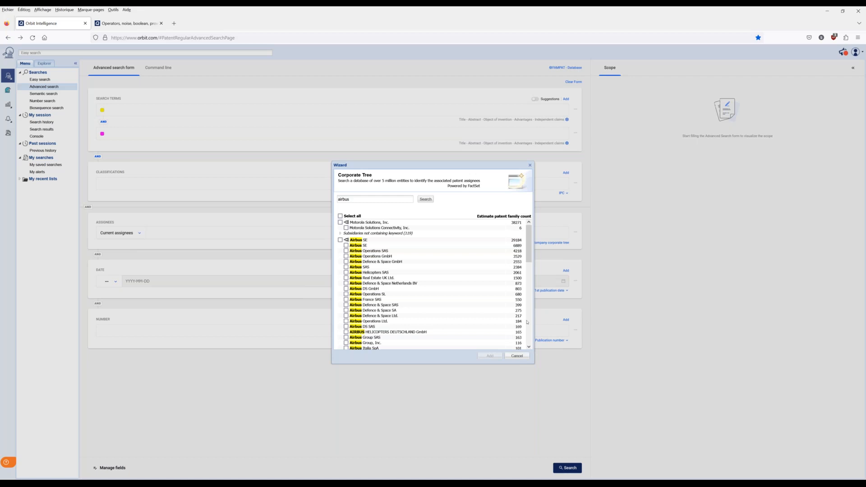
{"action": "left_click_drag", "start_coordinate": [531, 241], "coordinate": [530, 289]}
{"action": "scroll", "coordinate": [526, 288], "scroll_direction": "down", "scroll_amount": 5}
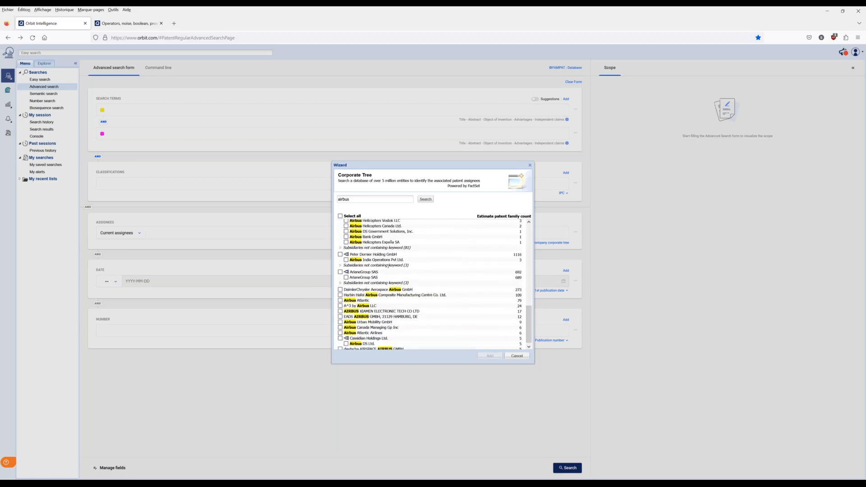
{"action": "mouse_move", "coordinate": [389, 266]}
{"action": "scroll", "coordinate": [519, 284], "scroll_direction": "up", "scroll_amount": 12}
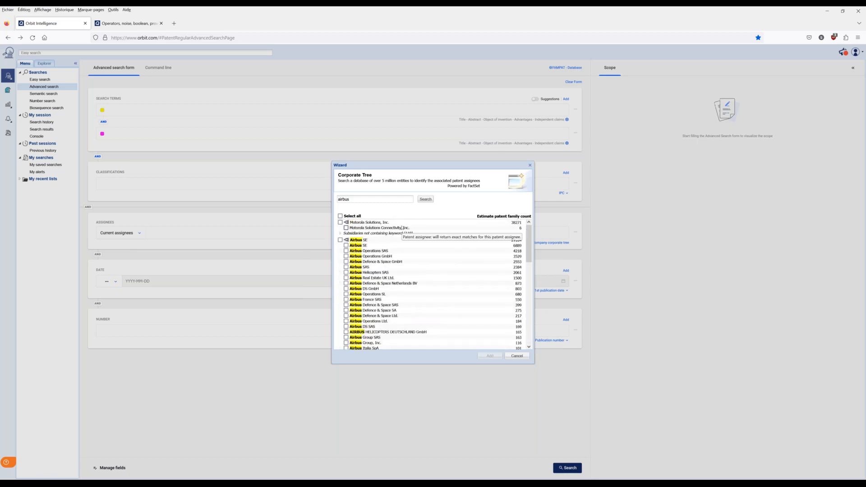
Try selecting all corporate tree entries, the whole Airbus SE group and individual subsidiaries such as Airbus Operations SAS.
{"action": "left_click", "coordinate": [340, 217]}
{"action": "left_click", "coordinate": [341, 217]}
{"action": "left_click", "coordinate": [341, 240]}
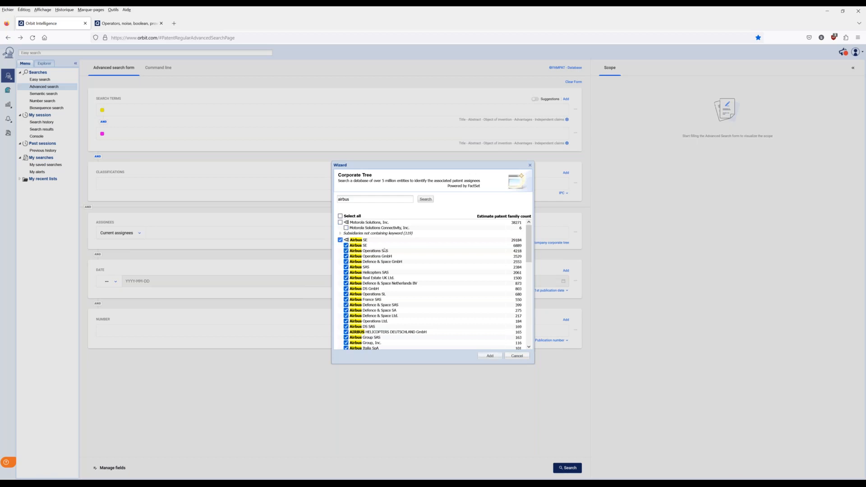
{"action": "left_click", "coordinate": [341, 240]}
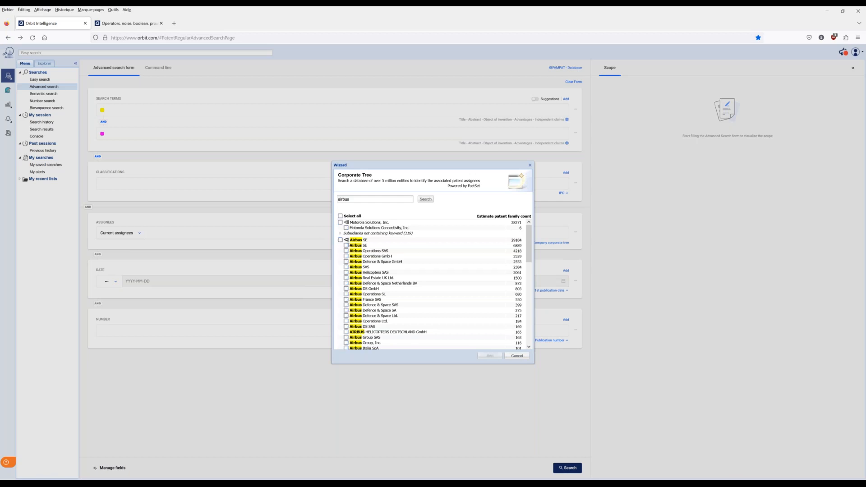
{"action": "left_click", "coordinate": [346, 251]}
{"action": "left_click", "coordinate": [346, 245]}
{"action": "left_click", "coordinate": [341, 240]}
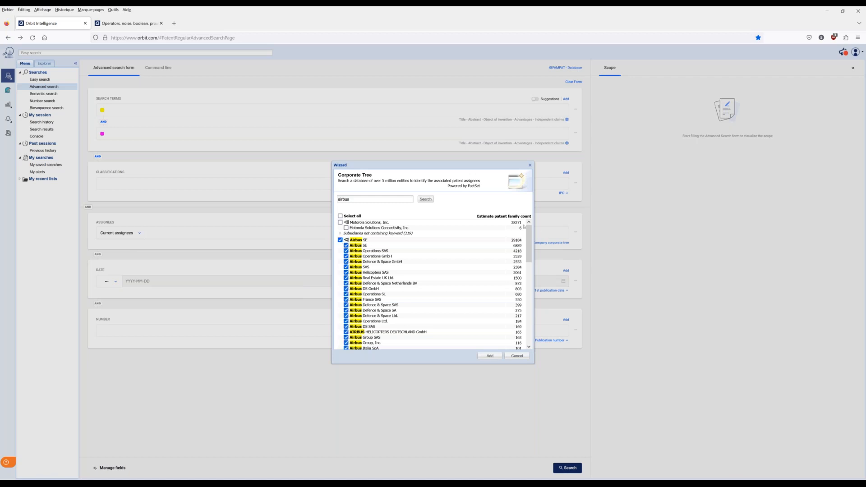
{"action": "left_click", "coordinate": [341, 216]}
{"action": "left_click_drag", "start_coordinate": [529, 244], "coordinate": [530, 329]}
{"action": "scroll", "coordinate": [531, 316], "scroll_direction": "up", "scroll_amount": 15}
{"action": "left_click", "coordinate": [340, 217]}
Select the Airbus SE group with its subsidiaries in the corporate tree and add it as a current assignee.
{"action": "left_click", "coordinate": [340, 240]}
{"action": "scroll", "coordinate": [433, 284], "scroll_direction": "down", "scroll_amount": 10}
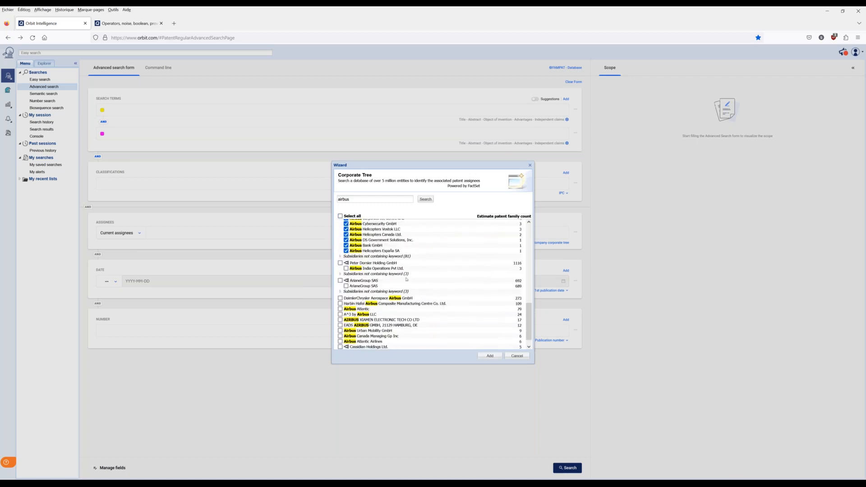
{"action": "left_click", "coordinate": [490, 356]}
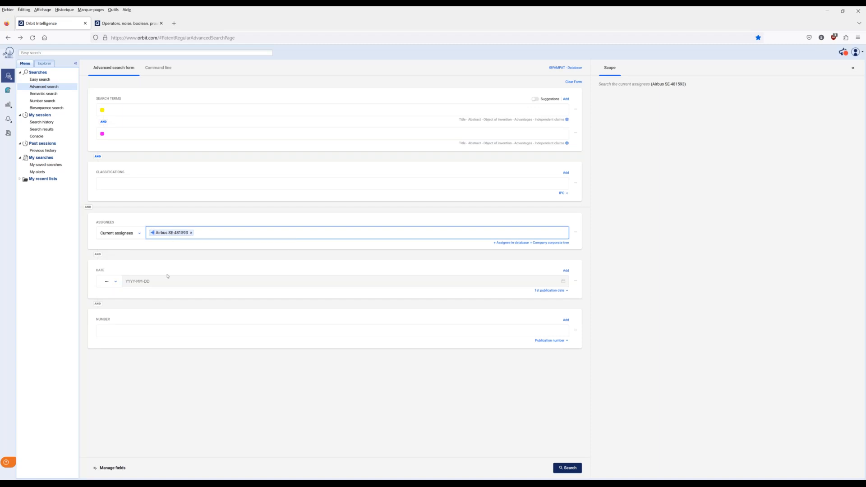
Set the Date condition to Since after trying Before, and view its calendar without choosing a date.
{"action": "left_click", "coordinate": [116, 282]}
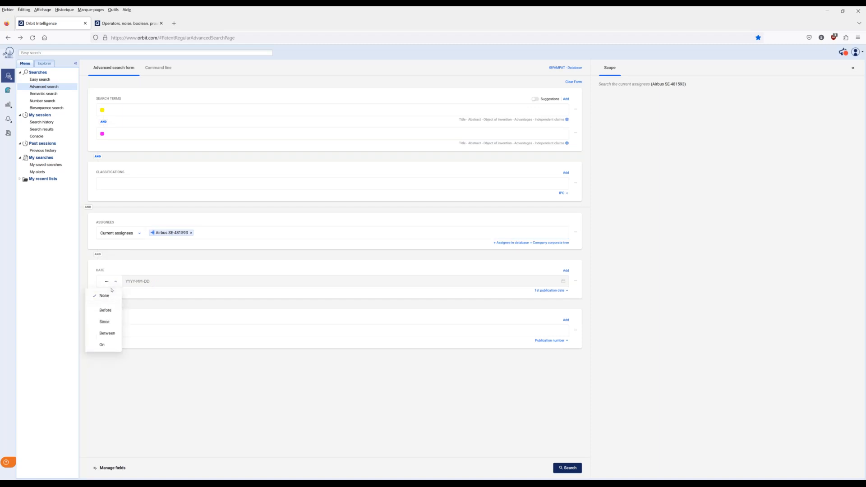
{"action": "left_click", "coordinate": [107, 311]}
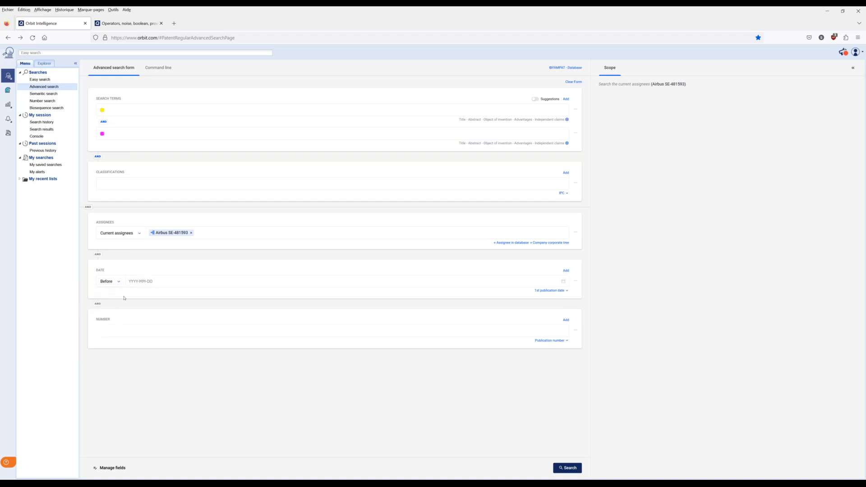
{"action": "left_click", "coordinate": [118, 281]}
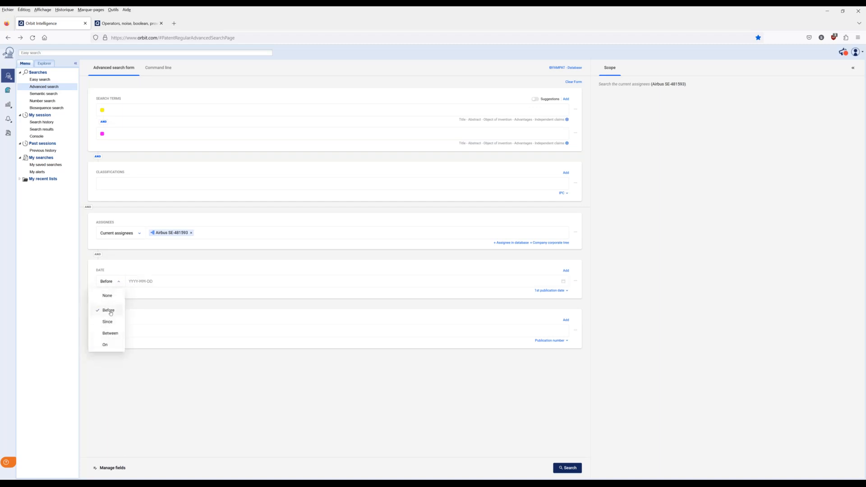
{"action": "left_click", "coordinate": [107, 321]}
{"action": "left_click", "coordinate": [135, 282]}
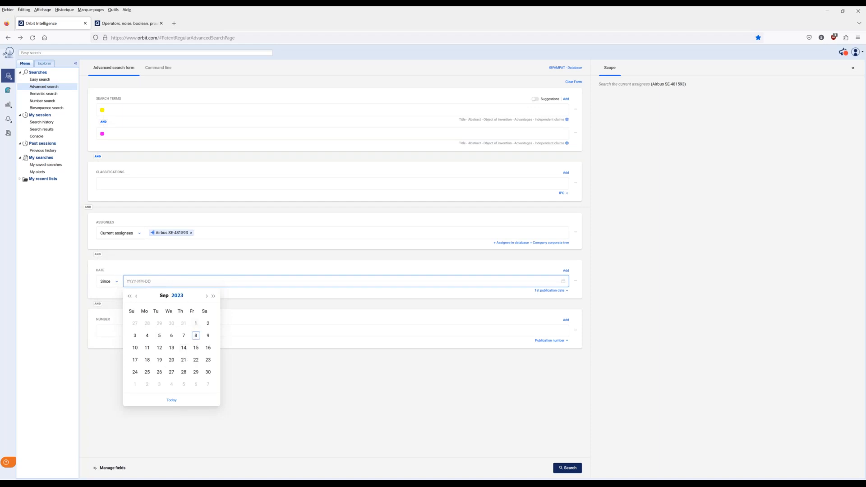
{"action": "left_click", "coordinate": [226, 265]}
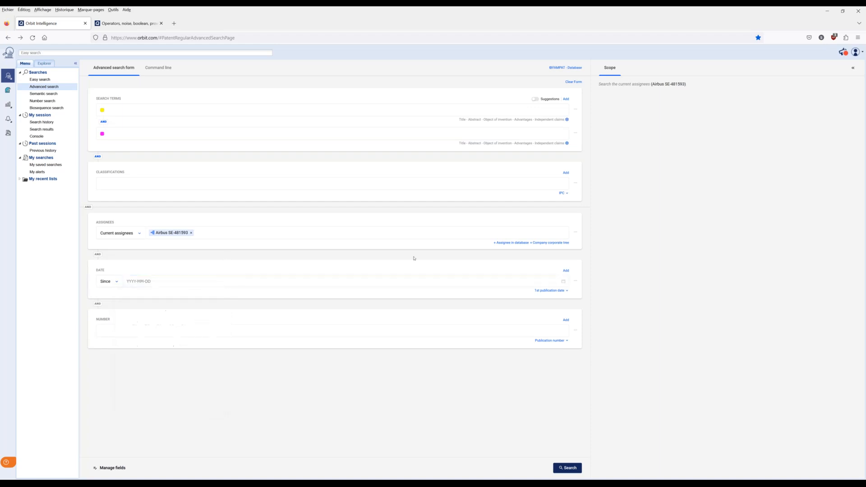
View the date criteria available for the Date field and activate the empty Number field.
{"action": "left_click", "coordinate": [567, 291]}
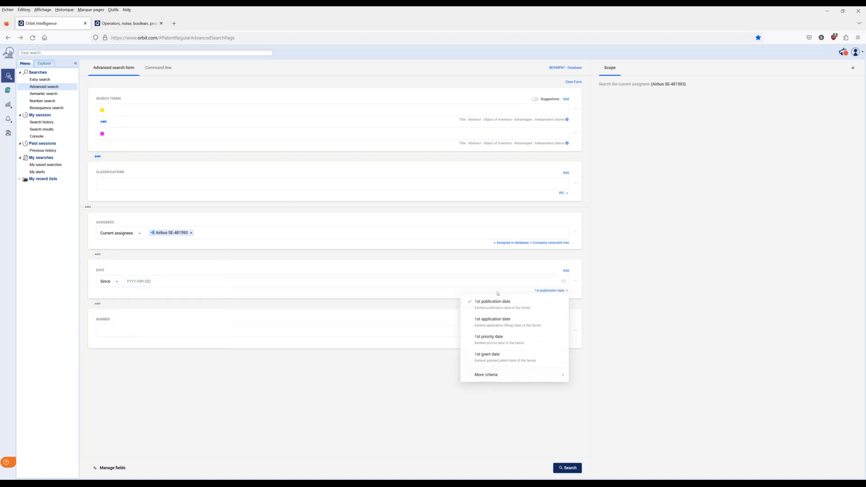
{"action": "left_click", "coordinate": [435, 300]}
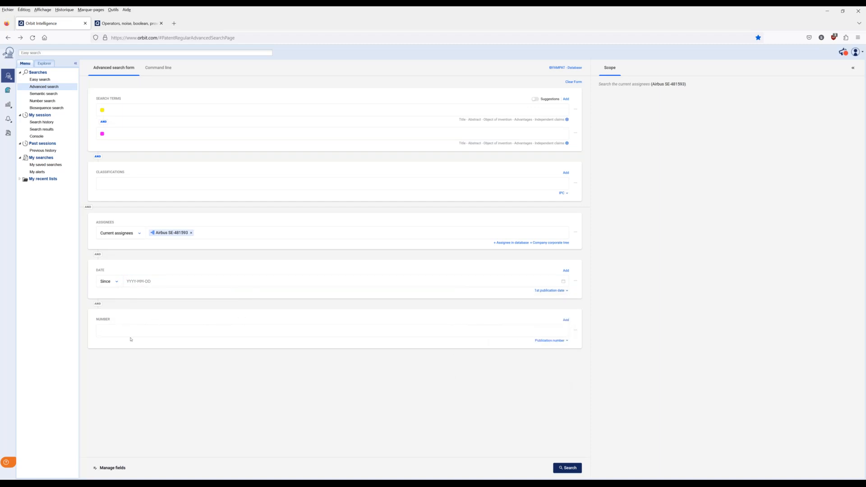
{"action": "left_click", "coordinate": [114, 332]}
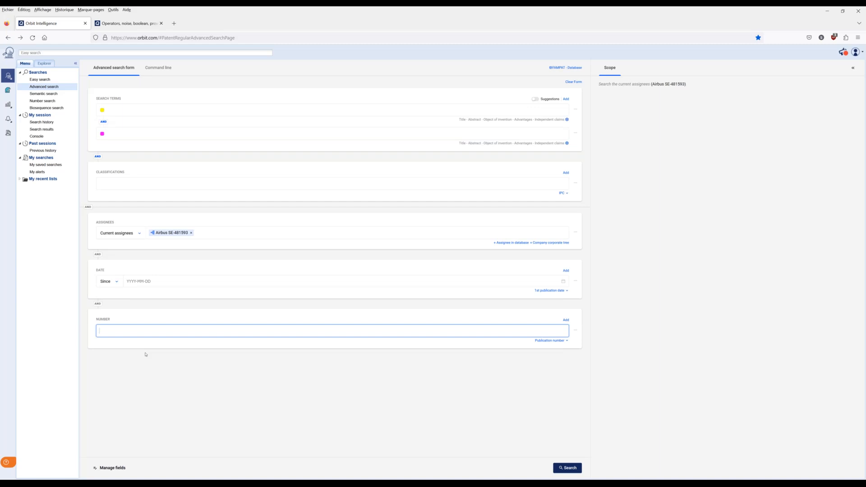
Switch to the Easy search page and expand the collapsed navigation menu.
{"action": "left_click", "coordinate": [40, 79]}
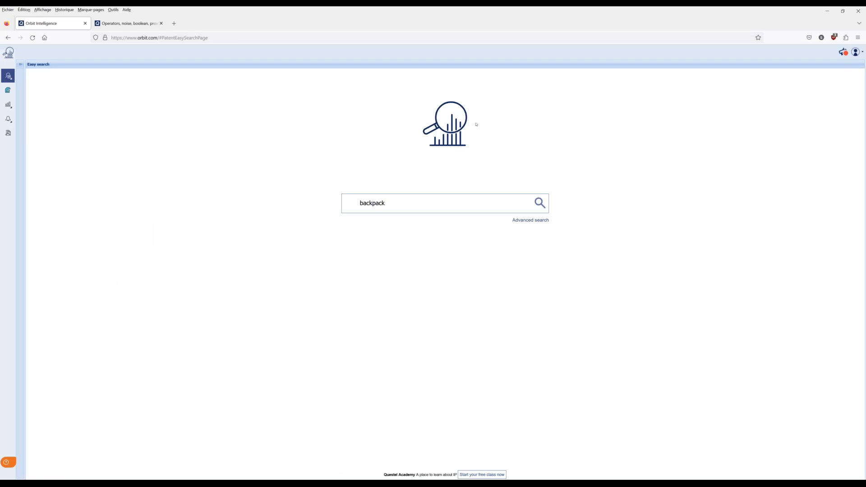
{"action": "left_click", "coordinate": [20, 64]}
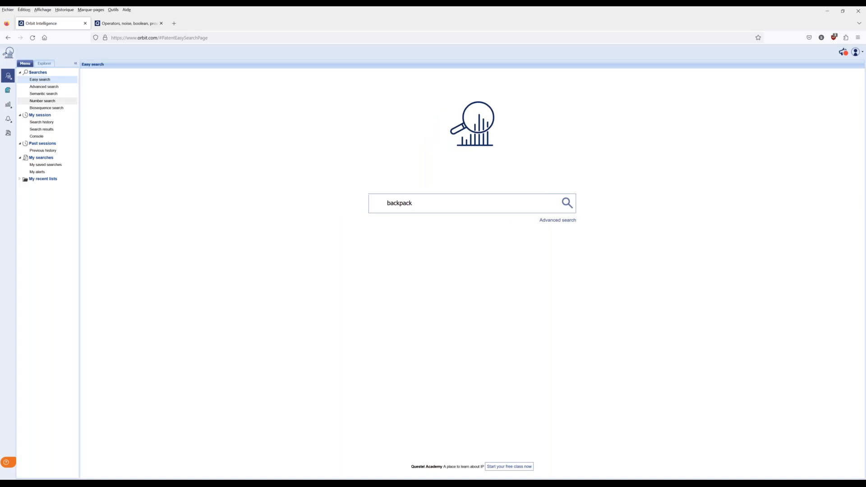
{"action": "left_click", "coordinate": [7, 483]}
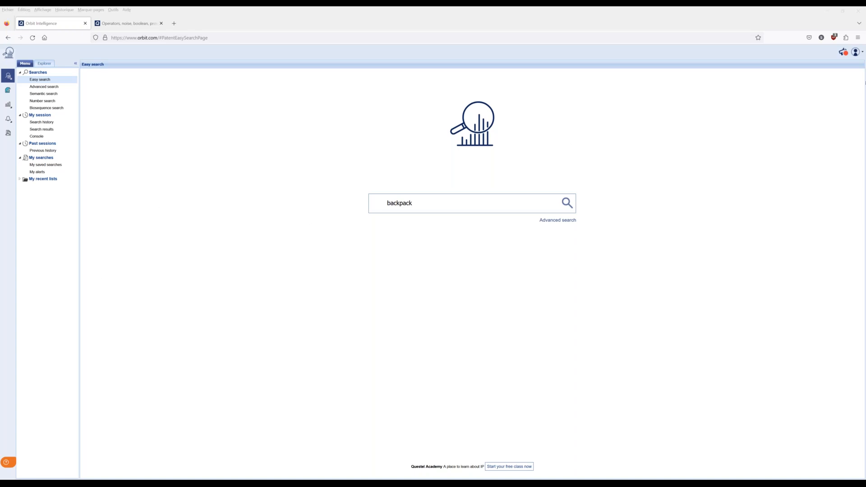
Open the coverage details from the user account options and examine the FamPat Database coverage by authority.
{"action": "left_click", "coordinate": [863, 50]}
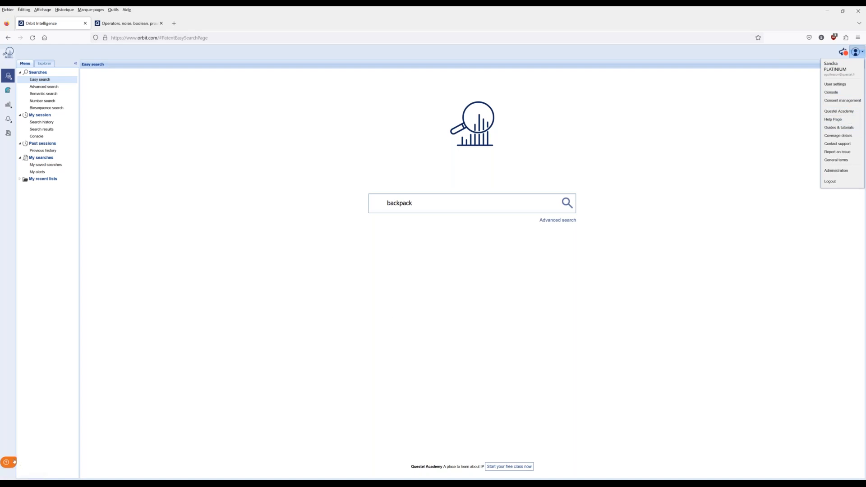
{"action": "left_click", "coordinate": [856, 136]}
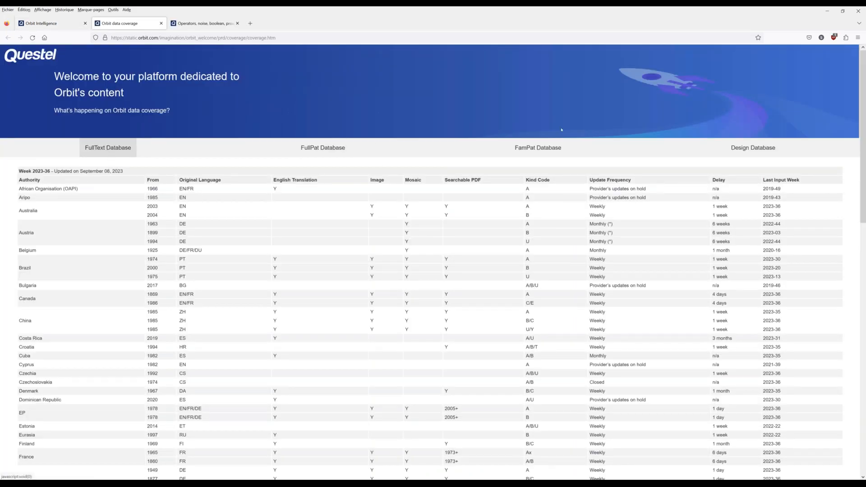
{"action": "left_click", "coordinate": [558, 149]}
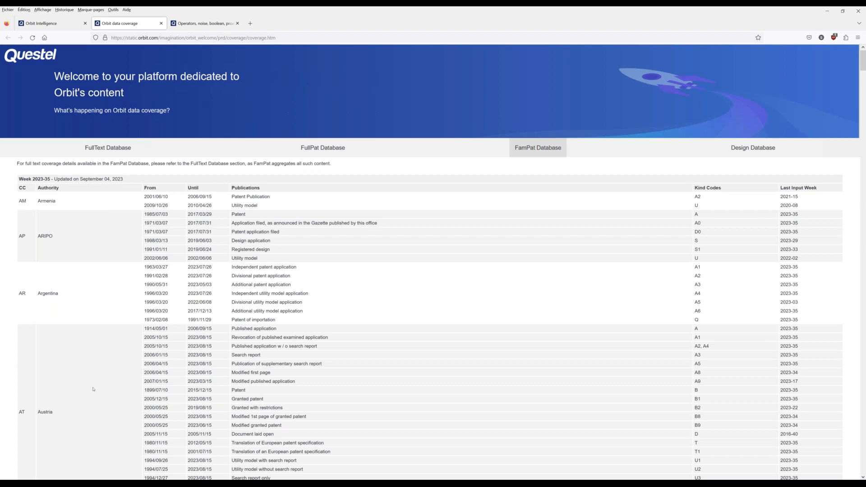
{"action": "scroll", "coordinate": [93, 389], "scroll_direction": "down", "scroll_amount": 3}
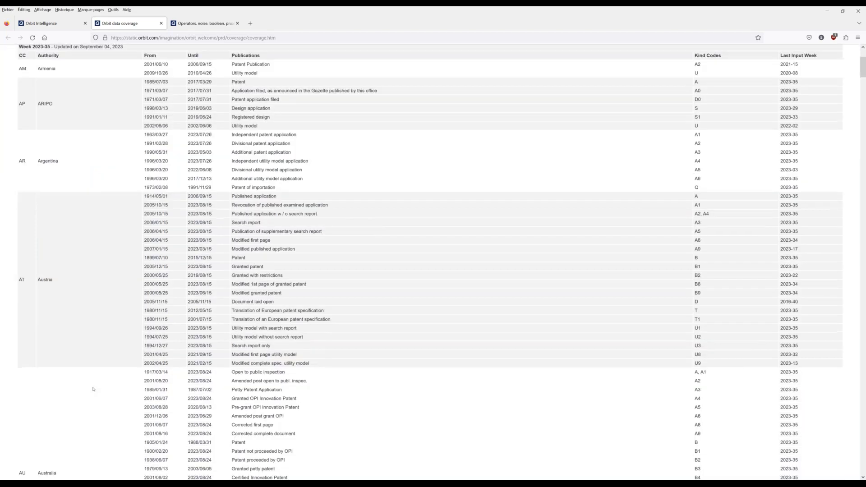
{"action": "scroll", "coordinate": [93, 389], "scroll_direction": "down", "scroll_amount": 3}
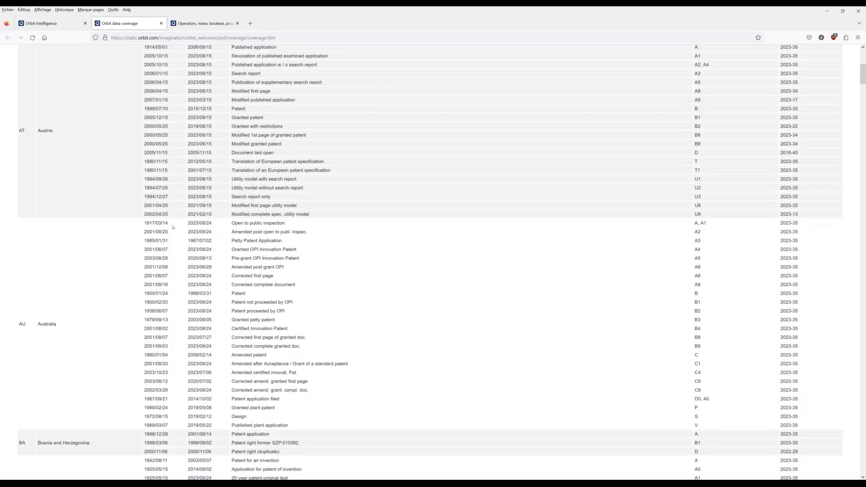
{"action": "scroll", "coordinate": [161, 155], "scroll_direction": "up", "scroll_amount": 5}
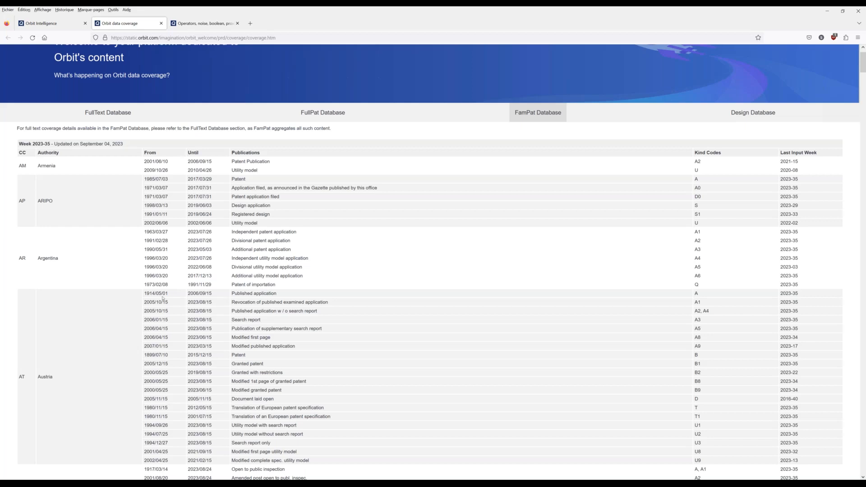
Examine further authorities in the FamPat Database coverage table, then display the FullPat Database coverage.
{"action": "scroll", "coordinate": [182, 369], "scroll_direction": "down", "scroll_amount": 1}
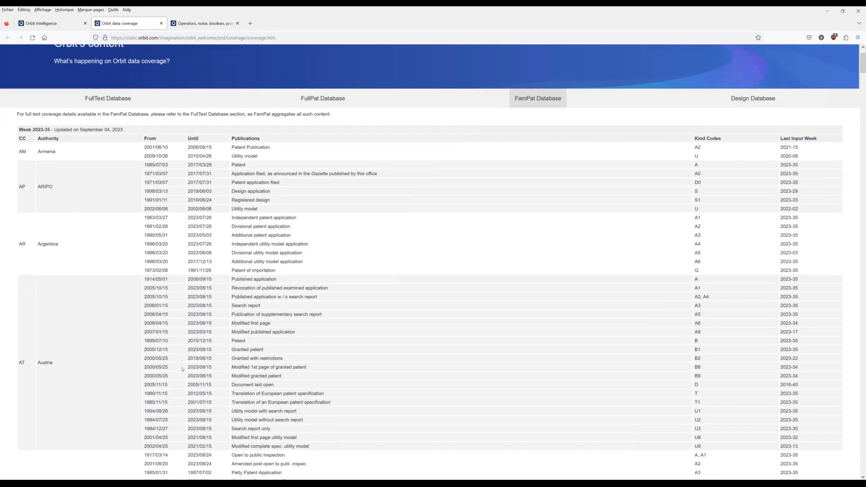
{"action": "scroll", "coordinate": [182, 369], "scroll_direction": "down", "scroll_amount": 15}
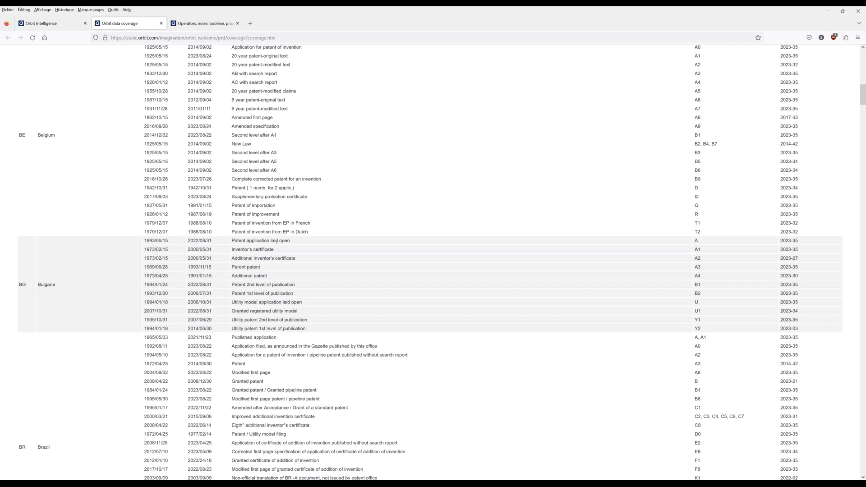
{"action": "scroll", "coordinate": [274, 279], "scroll_direction": "up", "scroll_amount": 20}
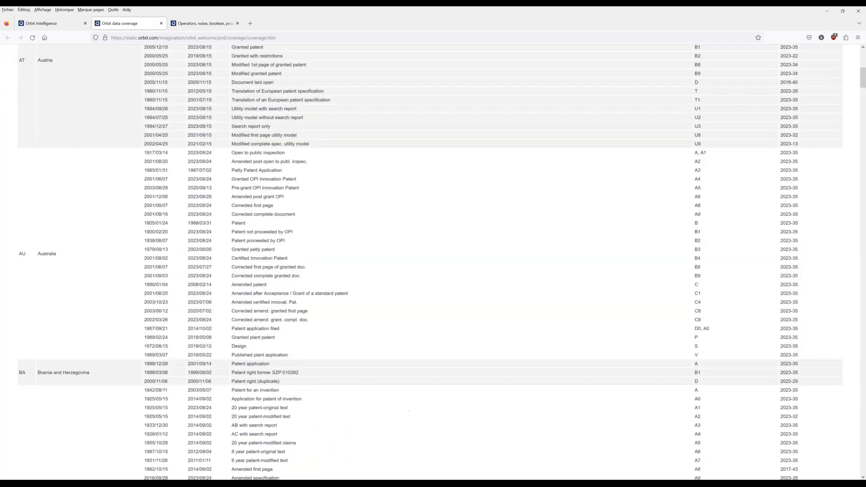
{"action": "scroll", "coordinate": [274, 276], "scroll_direction": "up", "scroll_amount": 3}
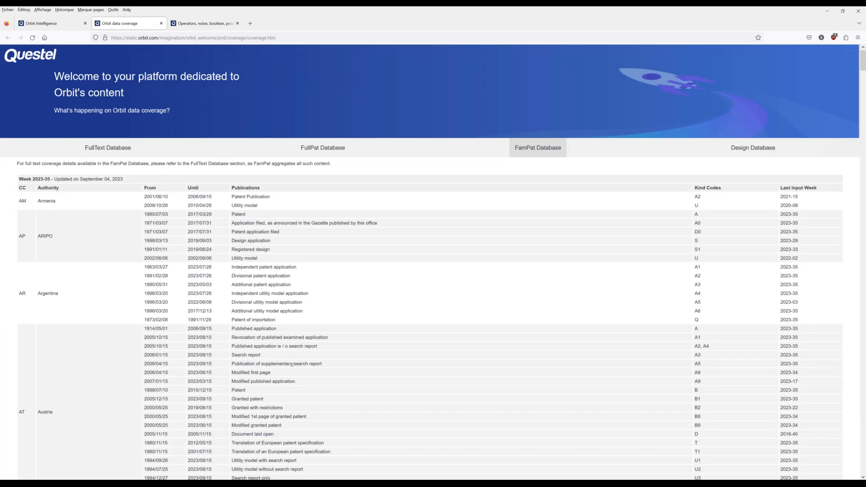
{"action": "scroll", "coordinate": [293, 364], "scroll_direction": "down", "scroll_amount": 9}
{"action": "scroll", "coordinate": [559, 415], "scroll_direction": "up", "scroll_amount": 9}
{"action": "left_click", "coordinate": [308, 149]}
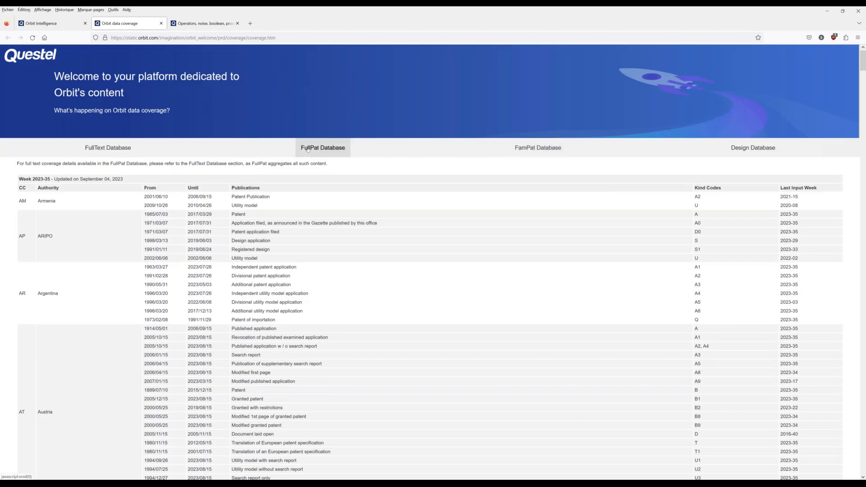
Examine the FullText Database coverage by authority and close the data coverage page.
{"action": "left_click", "coordinate": [102, 149]}
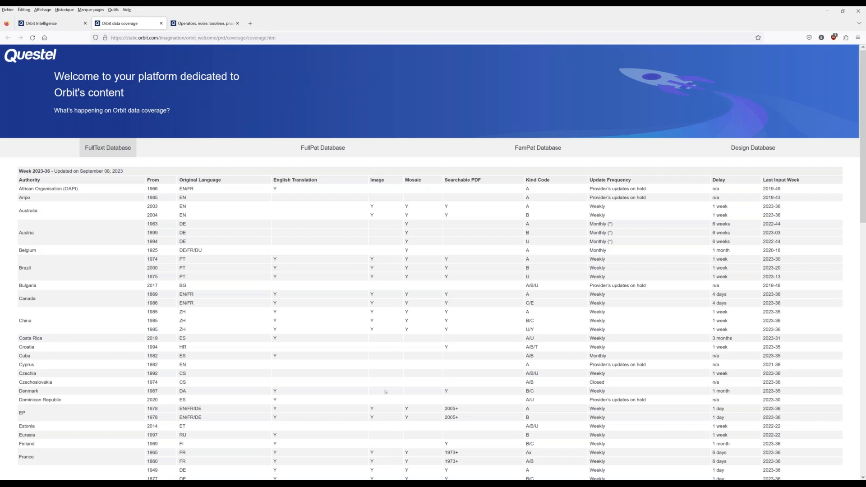
{"action": "scroll", "coordinate": [456, 240], "scroll_direction": "down", "scroll_amount": 4}
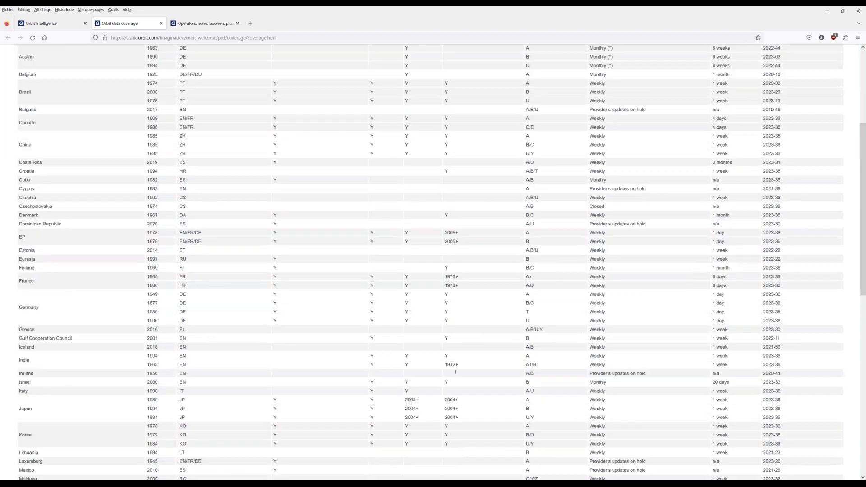
{"action": "scroll", "coordinate": [419, 410], "scroll_direction": "down", "scroll_amount": 6}
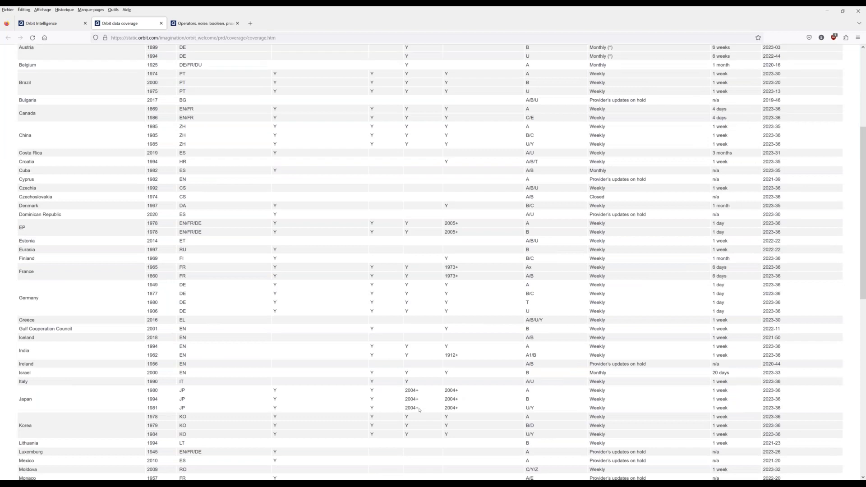
{"action": "scroll", "coordinate": [419, 409], "scroll_direction": "down", "scroll_amount": 4}
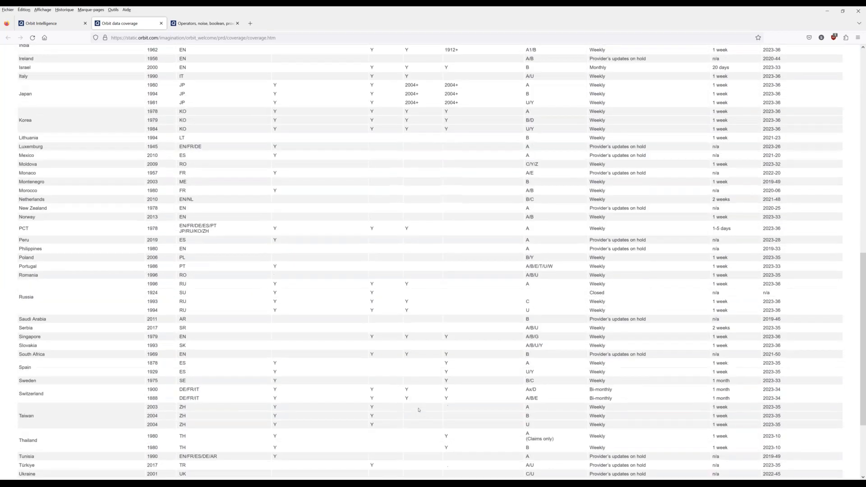
{"action": "scroll", "coordinate": [628, 382], "scroll_direction": "up", "scroll_amount": 20}
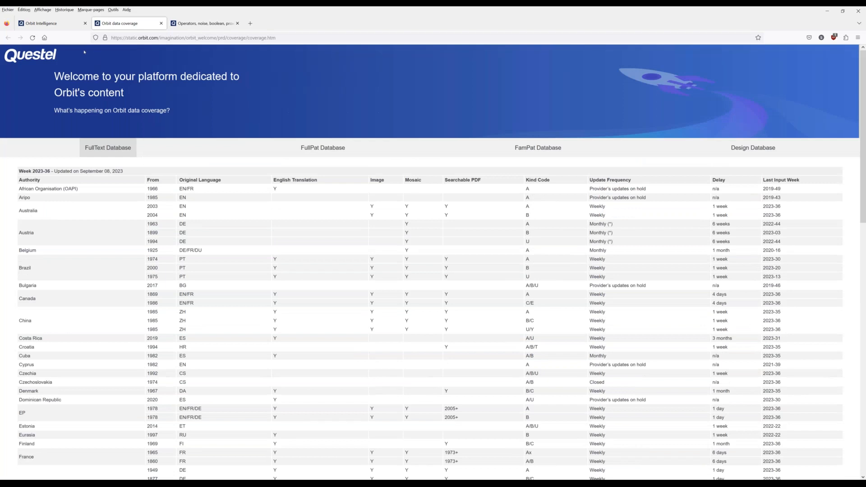
{"action": "left_click", "coordinate": [161, 23]}
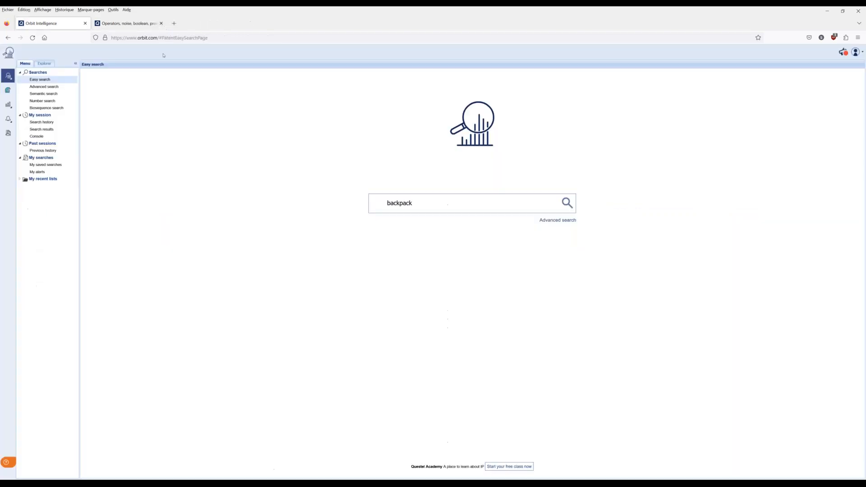
Open the Help Page from the user account options, view its Easy Search topic, and close it.
{"action": "left_click", "coordinate": [862, 54]}
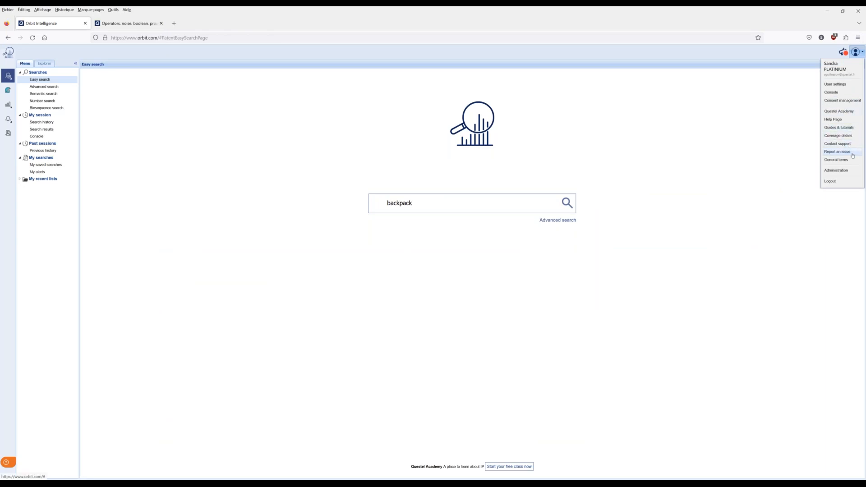
{"action": "left_click", "coordinate": [850, 121]}
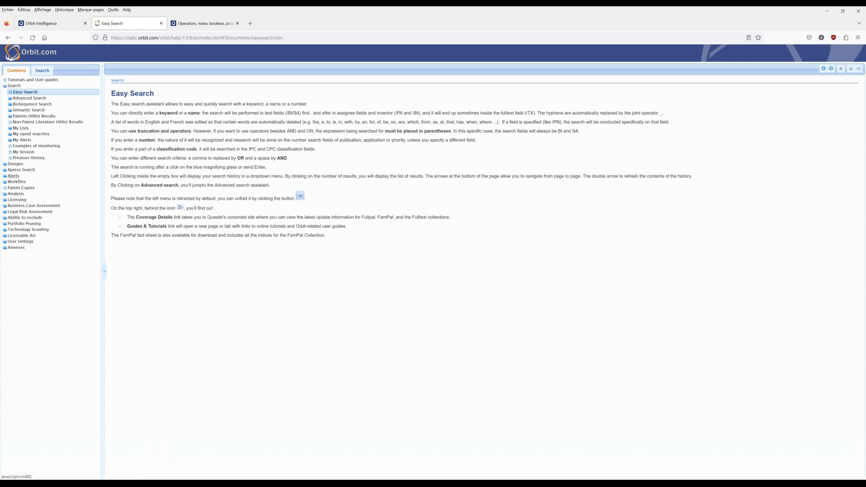
{"action": "left_click", "coordinate": [161, 23]}
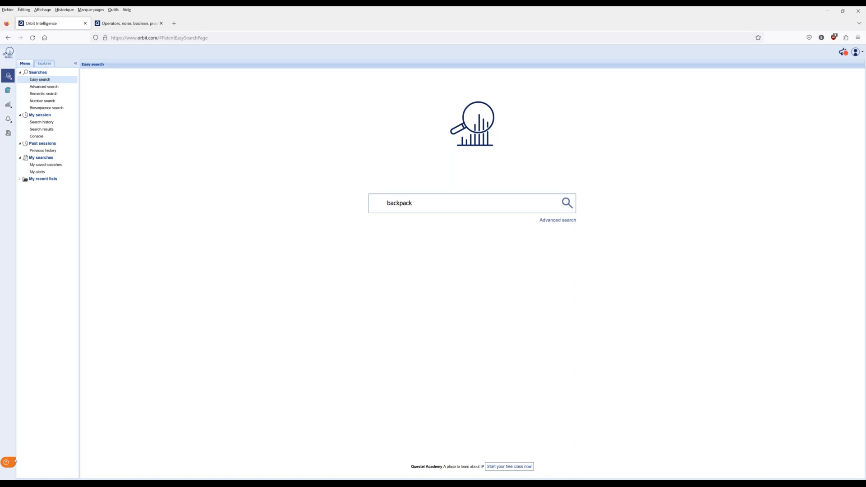
View the support widget with its help search and suggested articles, and close it without searching.
{"action": "left_click", "coordinate": [8, 463]}
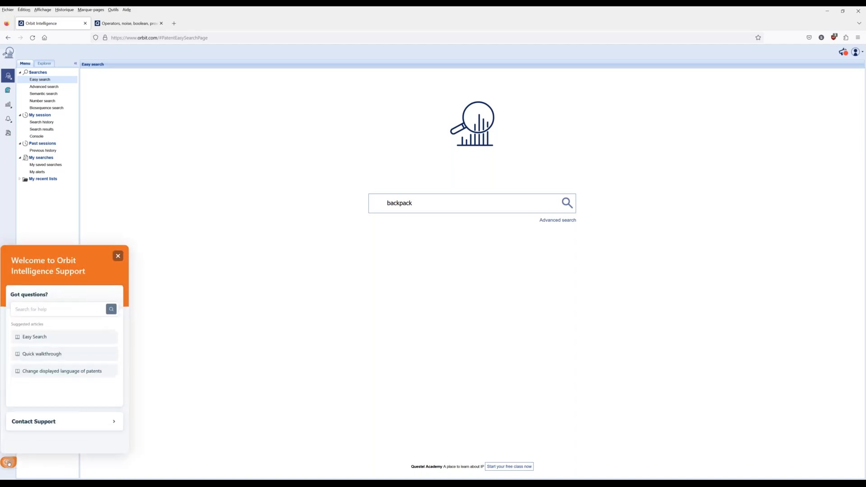
{"action": "left_click", "coordinate": [76, 311]}
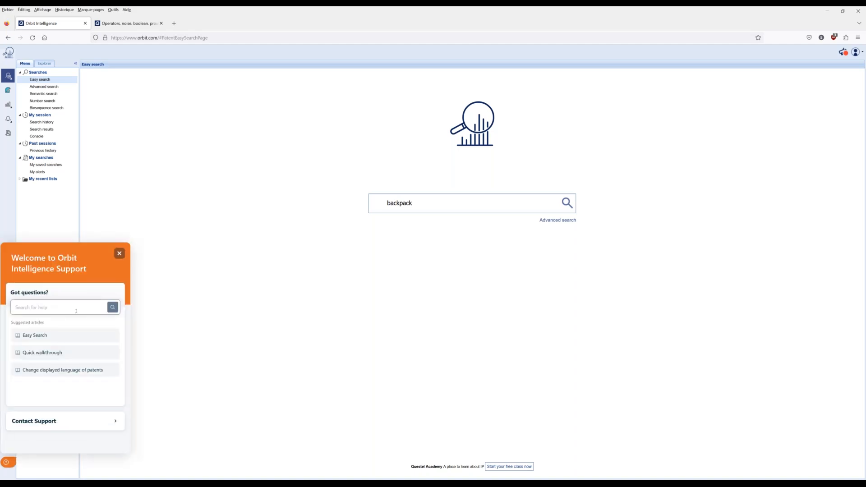
{"action": "left_click", "coordinate": [57, 310]}
{"action": "left_click", "coordinate": [119, 253]}
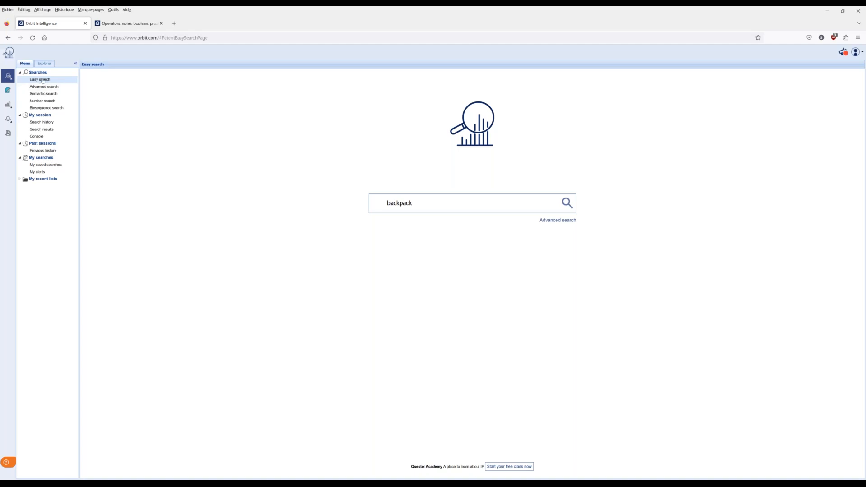
Run the Easy search for backpack, expand the Assignee filter, and open the first record, "Backpack and lumbar pad".
{"action": "key", "text": "Return"}
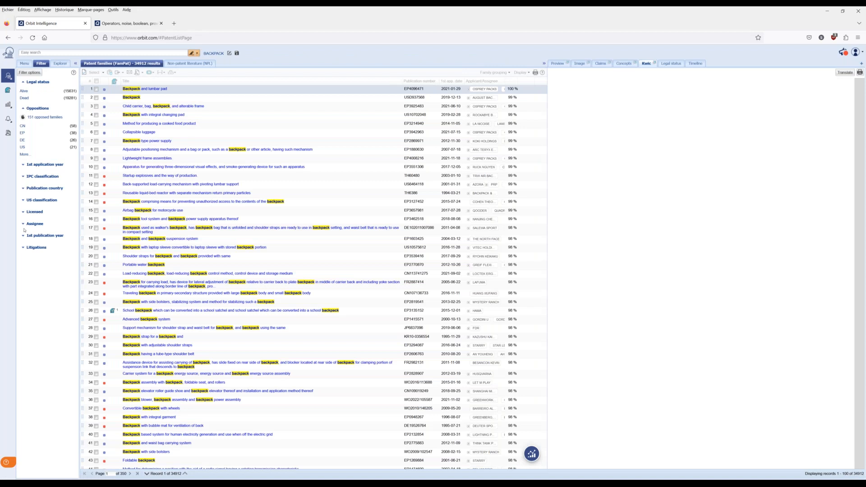
{"action": "left_click", "coordinate": [24, 224]}
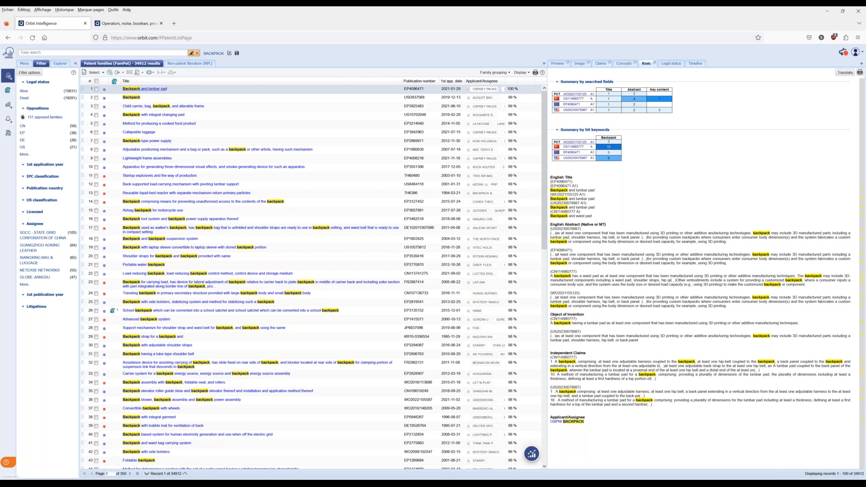
{"action": "left_click", "coordinate": [145, 89]}
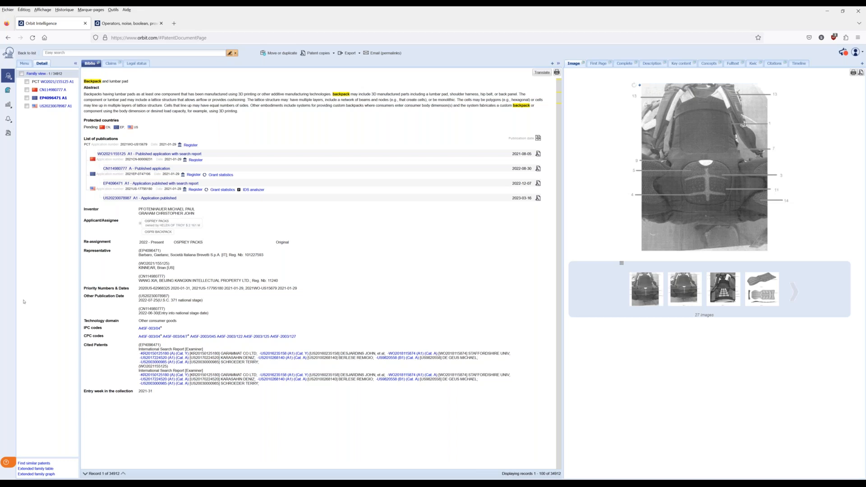
Search the support articles for "fulltext" and open the article on differences between FAMPAT, FULLPAT and FULLTEXT collections on its own page.
{"action": "left_click", "coordinate": [8, 463]}
{"action": "left_click", "coordinate": [83, 309]}
{"action": "type", "text": "fulltext"}
{"action": "key", "text": "Return"}
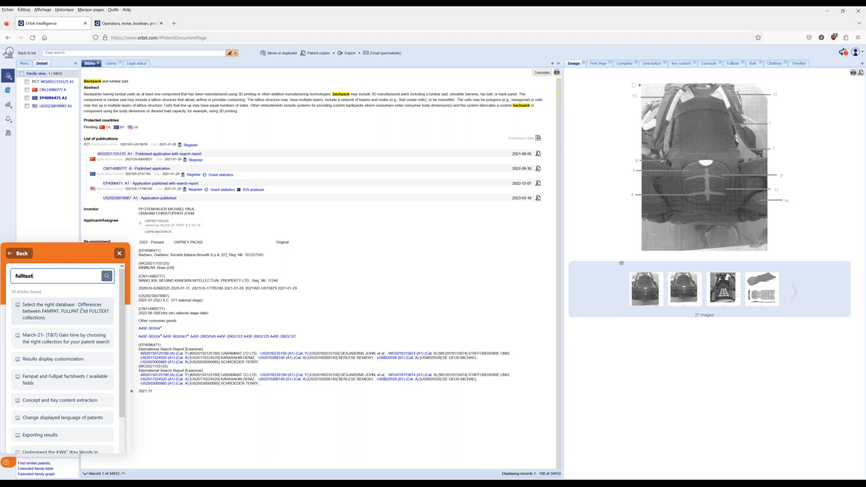
{"action": "left_click", "coordinate": [81, 311]}
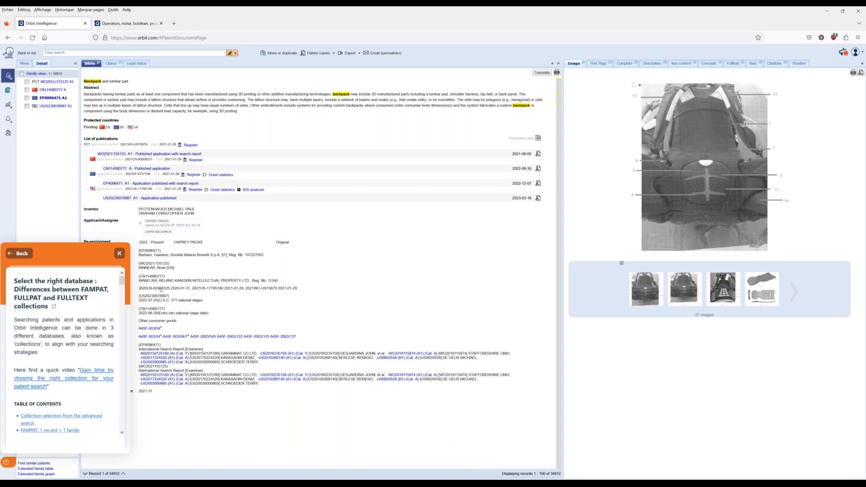
{"action": "left_click", "coordinate": [55, 307]}
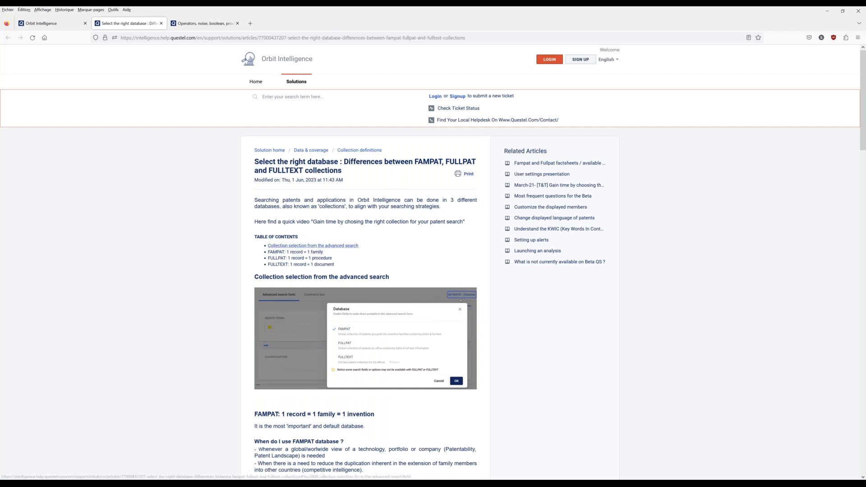
Read the article's FAMPAT, FULLPAT and FULLTEXT sections on records, uses and structure, and close the article and support widget.
{"action": "scroll", "coordinate": [351, 245], "scroll_direction": "down", "scroll_amount": 3}
{"action": "scroll", "coordinate": [347, 157], "scroll_direction": "down", "scroll_amount": 2}
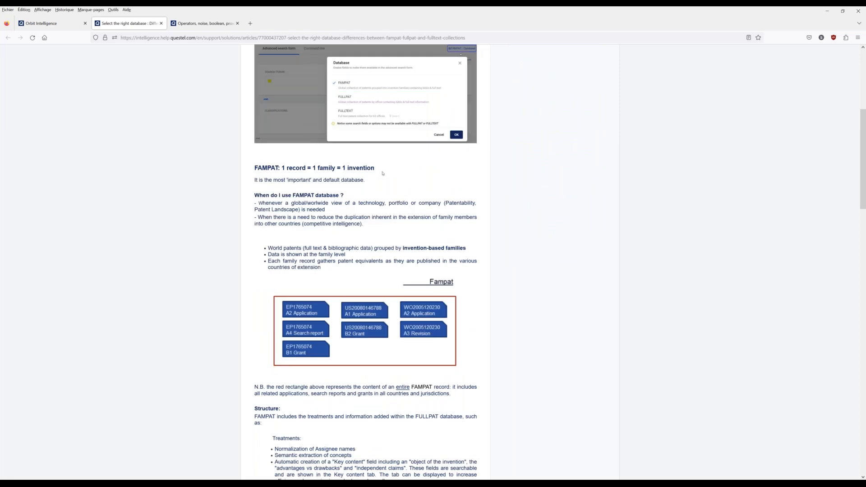
{"action": "scroll", "coordinate": [400, 317], "scroll_direction": "down", "scroll_amount": 9}
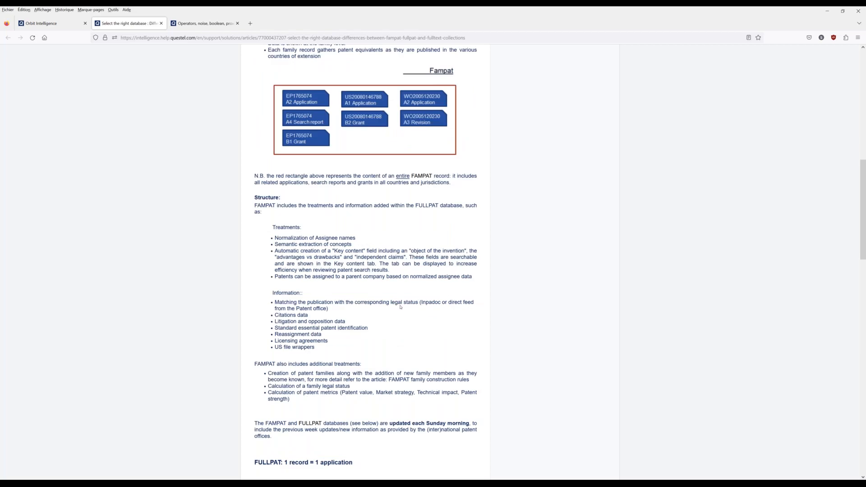
{"action": "scroll", "coordinate": [289, 157], "scroll_direction": "down", "scroll_amount": 2}
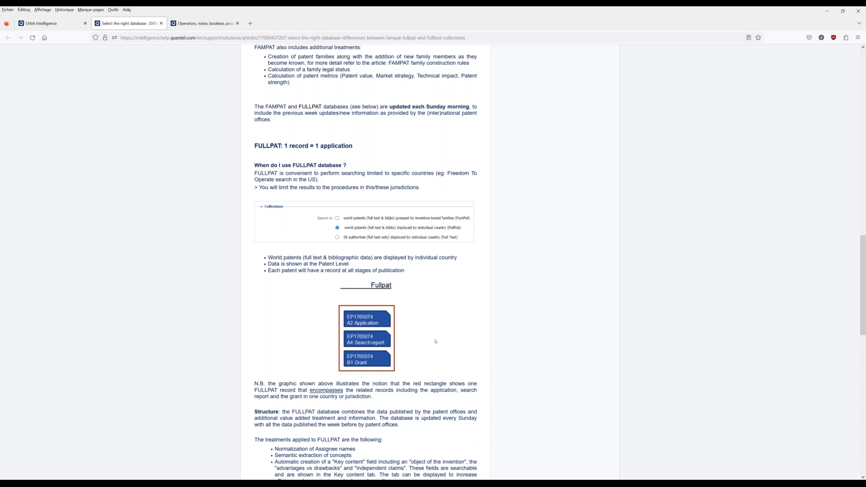
{"action": "scroll", "coordinate": [436, 341], "scroll_direction": "down", "scroll_amount": 8}
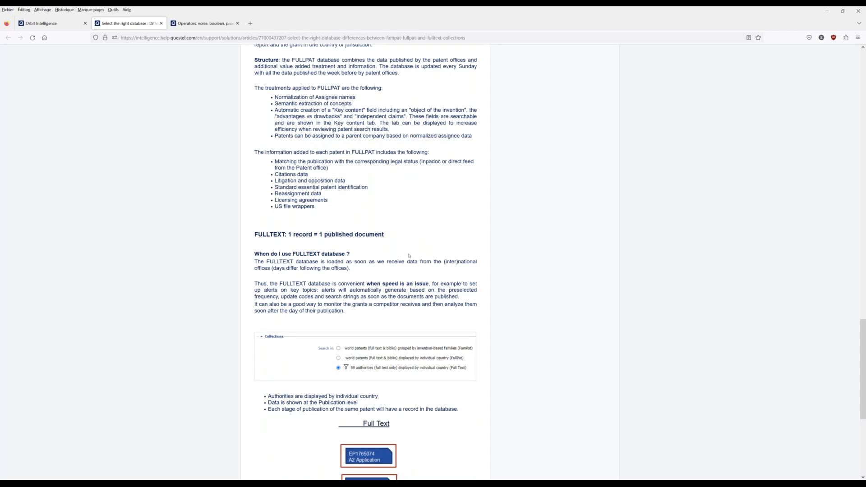
{"action": "scroll", "coordinate": [409, 255], "scroll_direction": "down", "scroll_amount": 3}
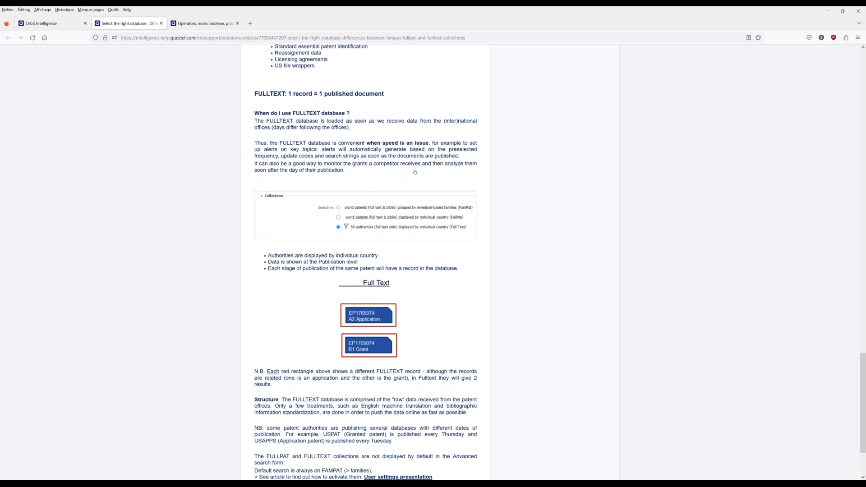
{"action": "scroll", "coordinate": [416, 304], "scroll_direction": "down", "scroll_amount": 3}
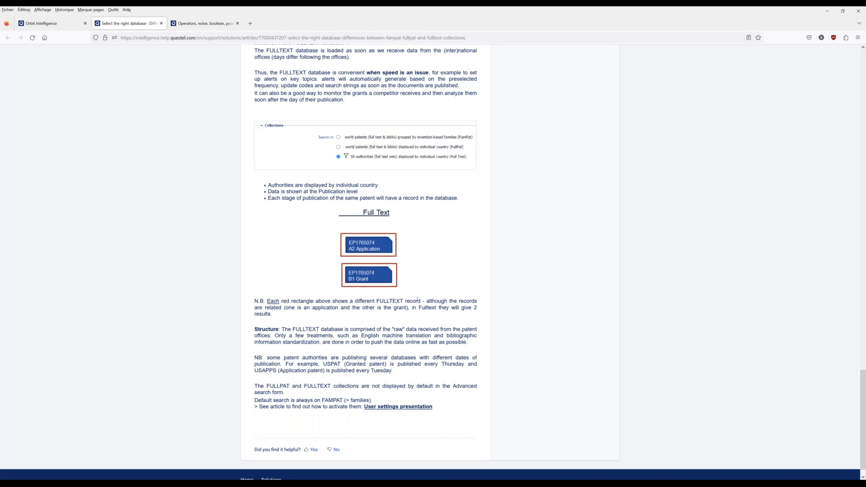
{"action": "scroll", "coordinate": [417, 299], "scroll_direction": "up", "scroll_amount": 2}
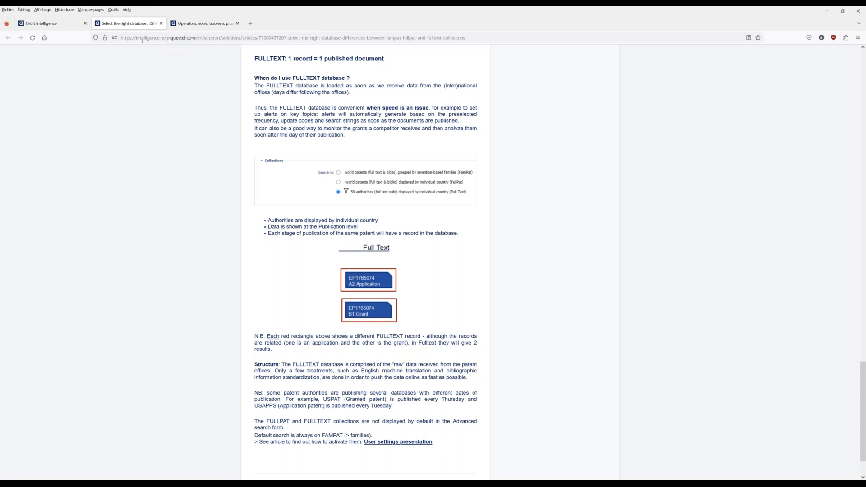
{"action": "left_click", "coordinate": [161, 23]}
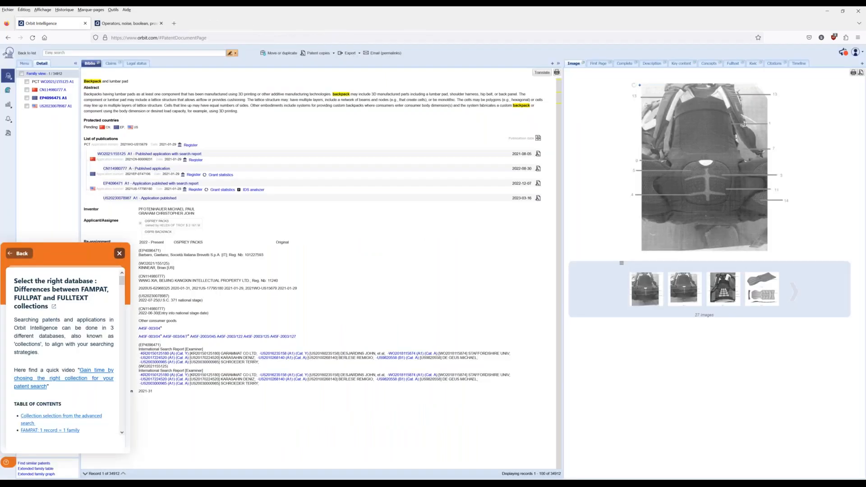
{"action": "left_click", "coordinate": [119, 253]}
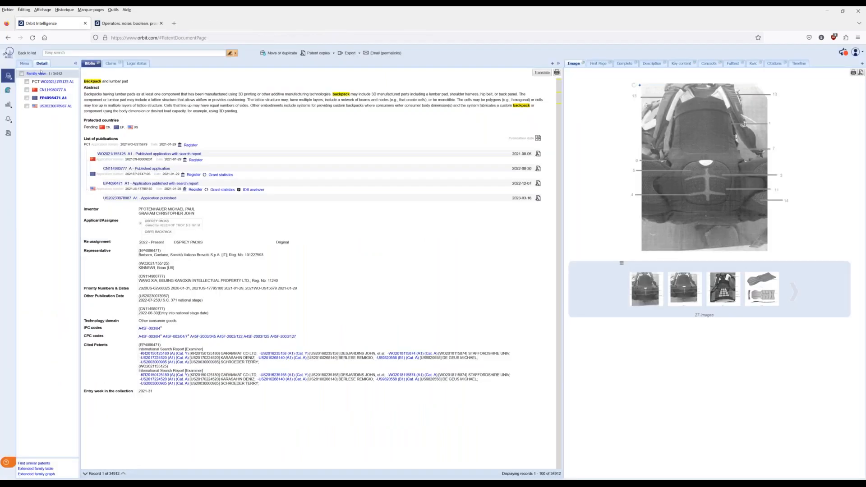
Leave the patent record and display the current session's search history.
{"action": "left_click", "coordinate": [25, 64]}
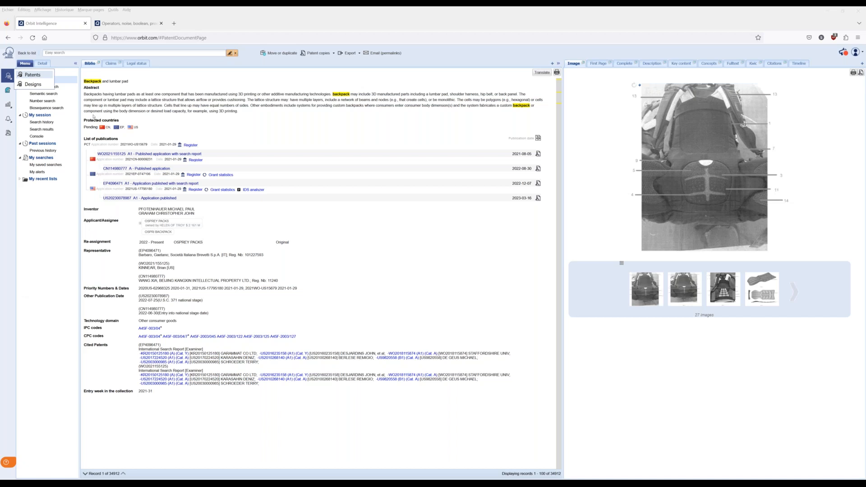
{"action": "left_click", "coordinate": [66, 63]}
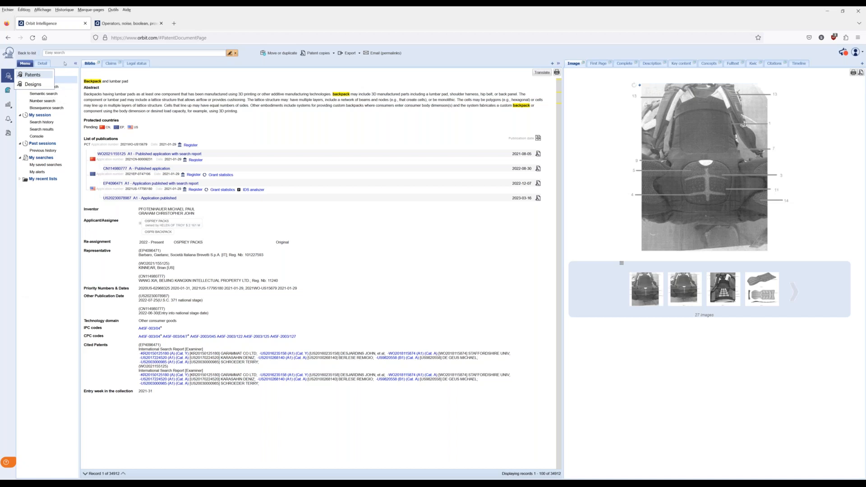
{"action": "left_click", "coordinate": [41, 122]}
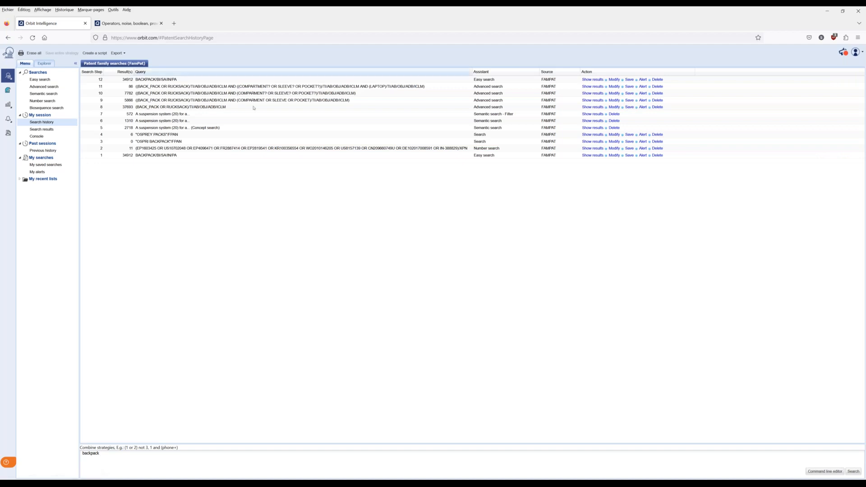
Review the past sessions' search history and its date restriction options, and return to the current session's search history.
{"action": "left_click", "coordinate": [35, 151]}
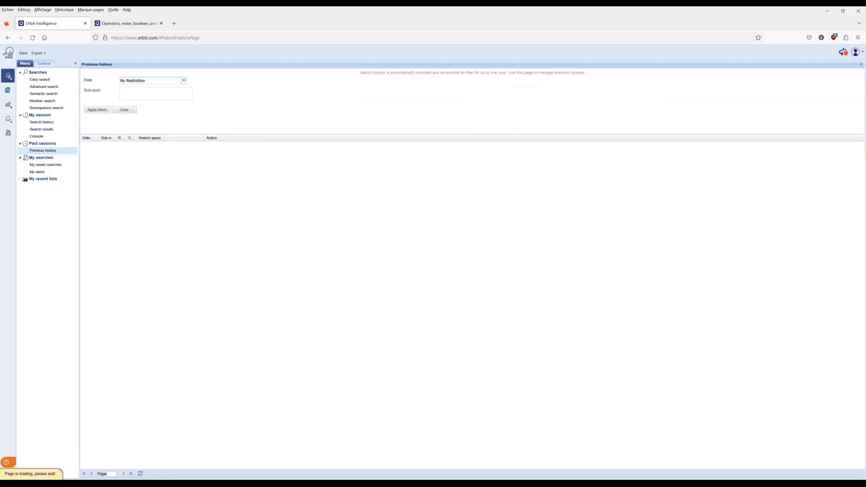
{"action": "left_click", "coordinate": [184, 81]}
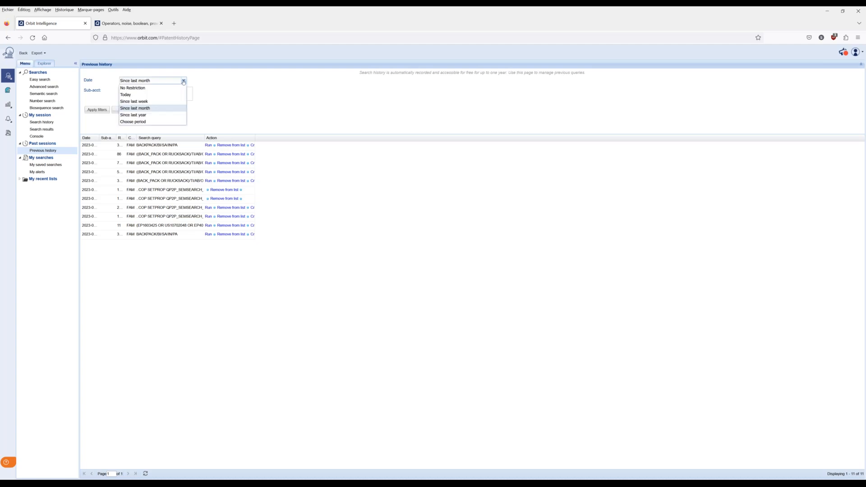
{"action": "left_click", "coordinate": [217, 80]}
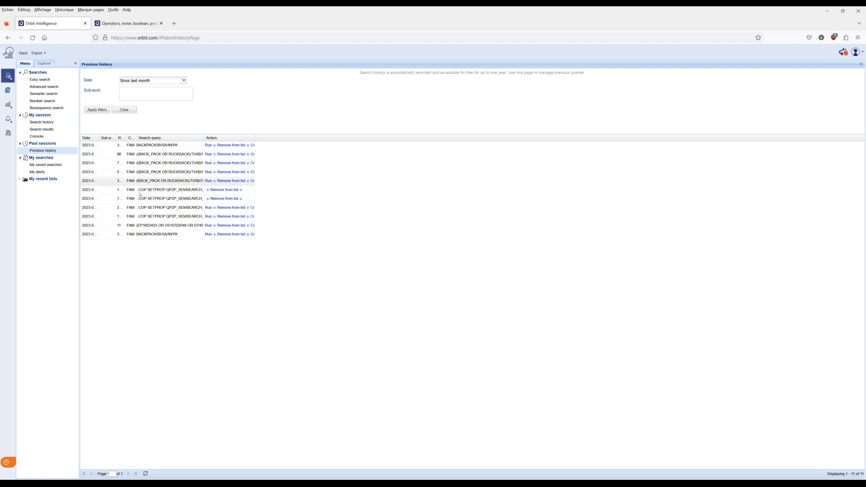
{"action": "left_click", "coordinate": [42, 122]}
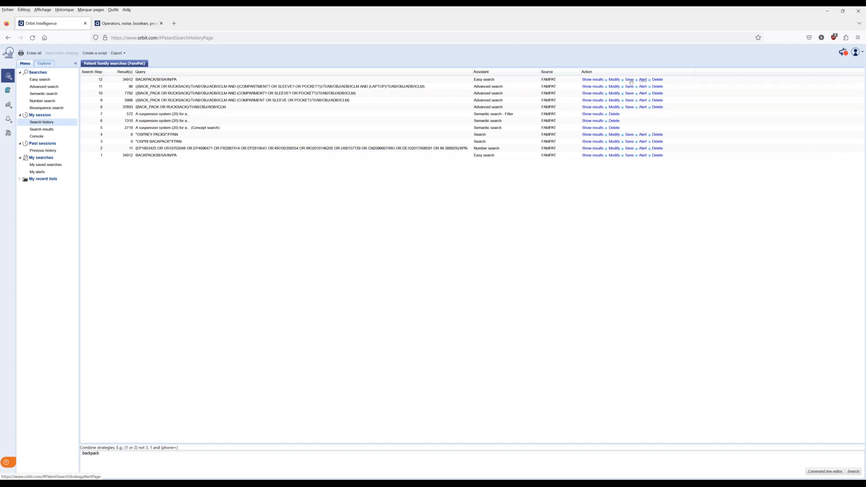
Load the latest Easy search query for modification and run it combined with search step 4 as "BACKPACK/BI/SA/IN/PA or 4".
{"action": "left_click", "coordinate": [614, 80]}
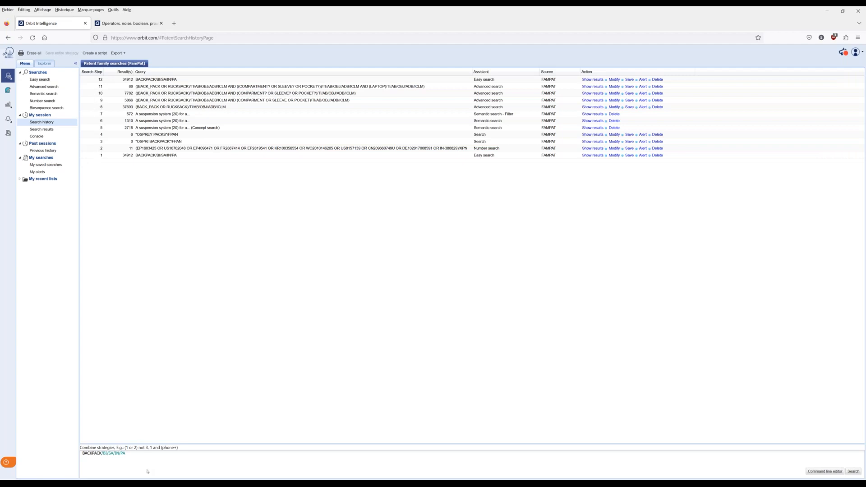
{"action": "left_click", "coordinate": [135, 460]}
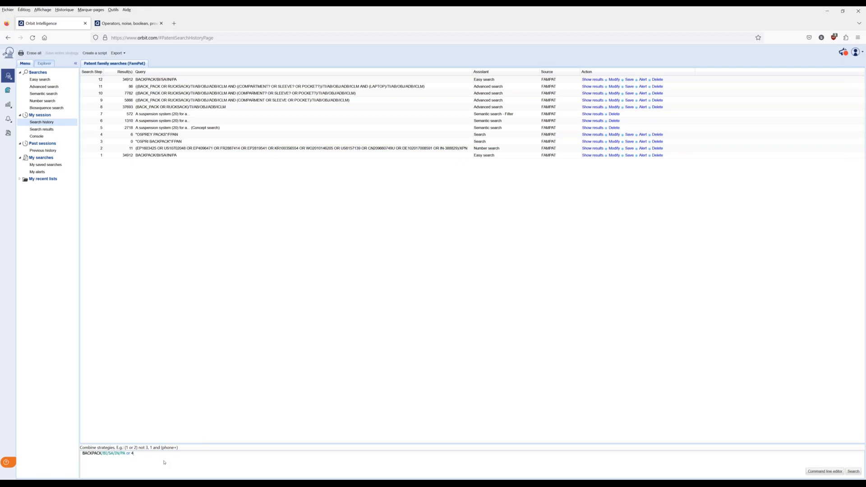
{"action": "key", "text": "Return"}
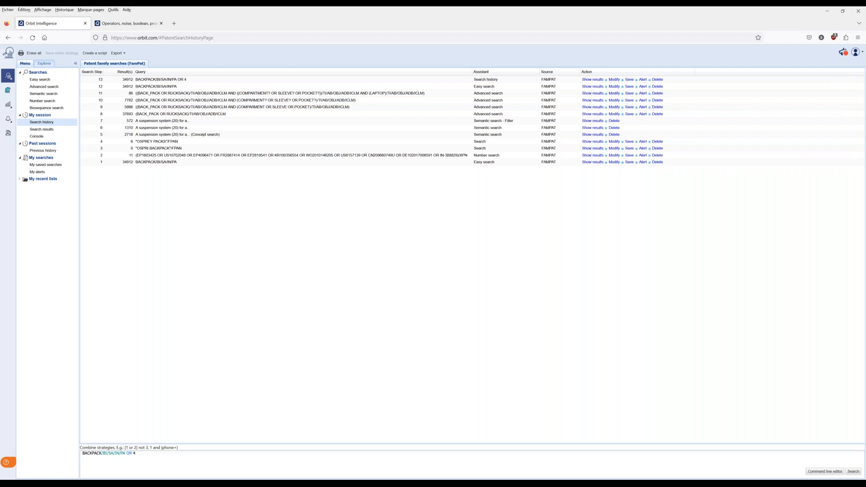
Run the combined backpack query with "NOT 11" in place of "OR 4", and clear the query field.
{"action": "key", "text": "BackSpace"}
{"action": "key", "text": "BackSpace"}
{"action": "type", "text": "not"}
{"action": "key", "text": "Return"}
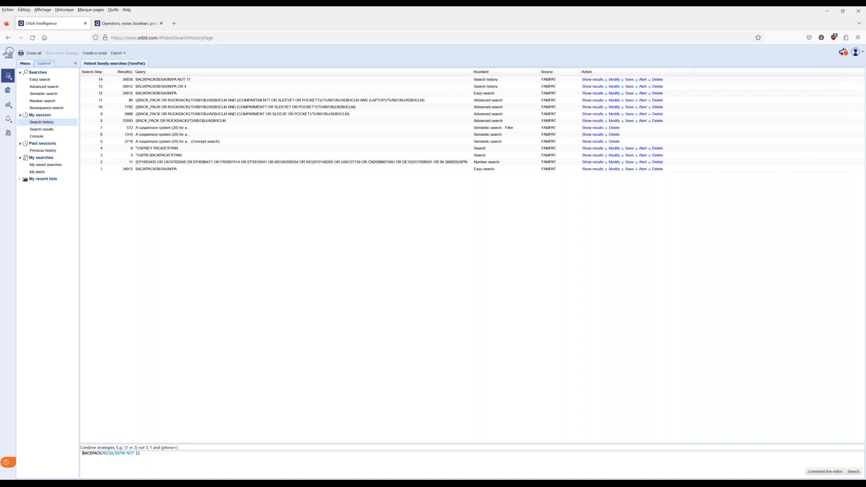
{"action": "key", "text": "ctrl+a"}
{"action": "key", "text": "BackSpace"}
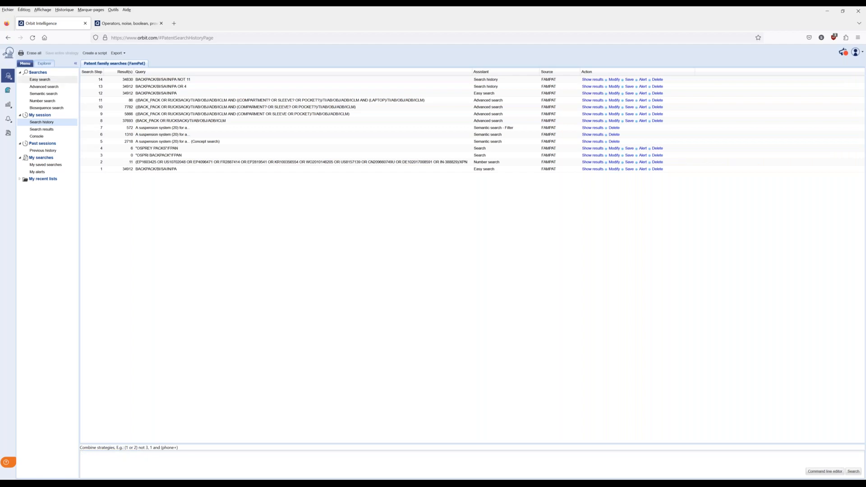
Look at the Easy search page and the Advanced search form, and return to the session's search history.
{"action": "left_click", "coordinate": [40, 80]}
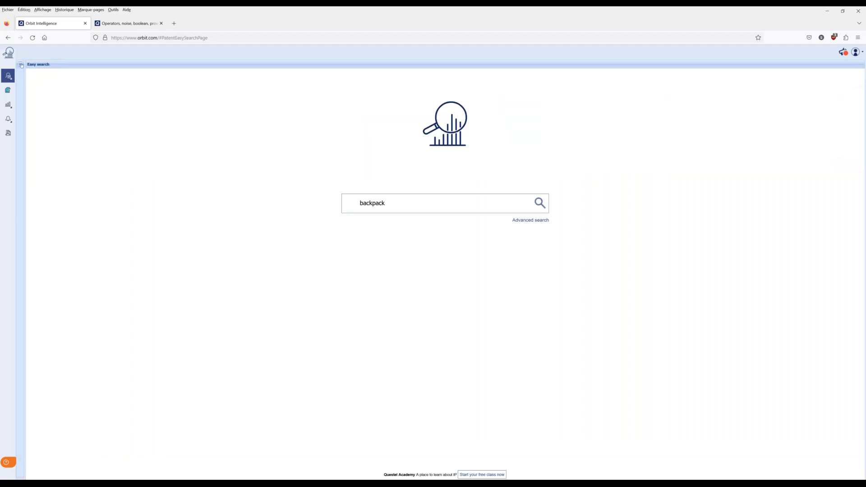
{"action": "left_click", "coordinate": [21, 65]}
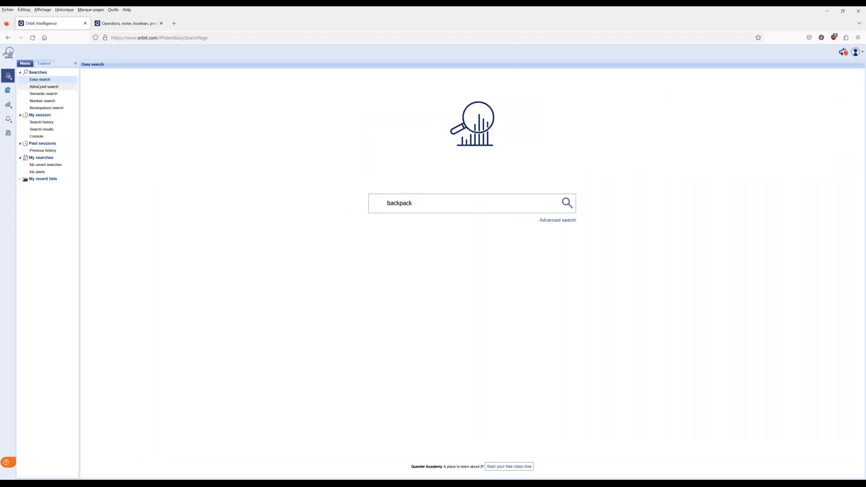
{"action": "left_click", "coordinate": [39, 87]}
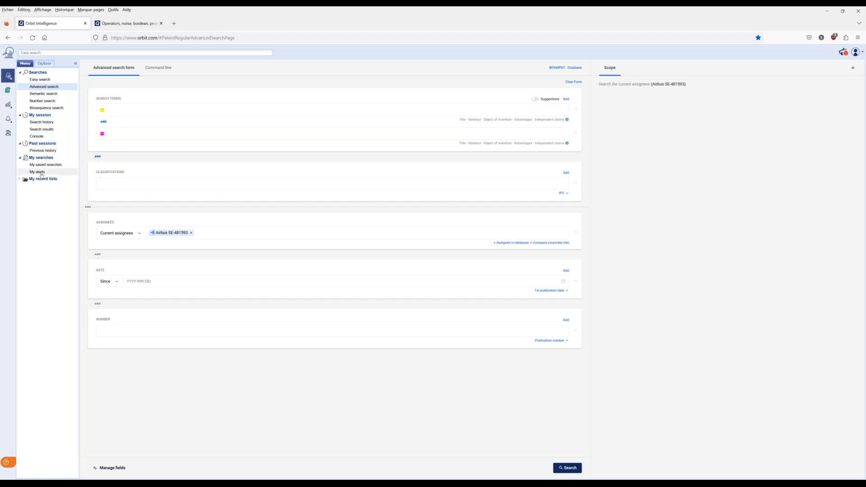
{"action": "left_click", "coordinate": [49, 121]}
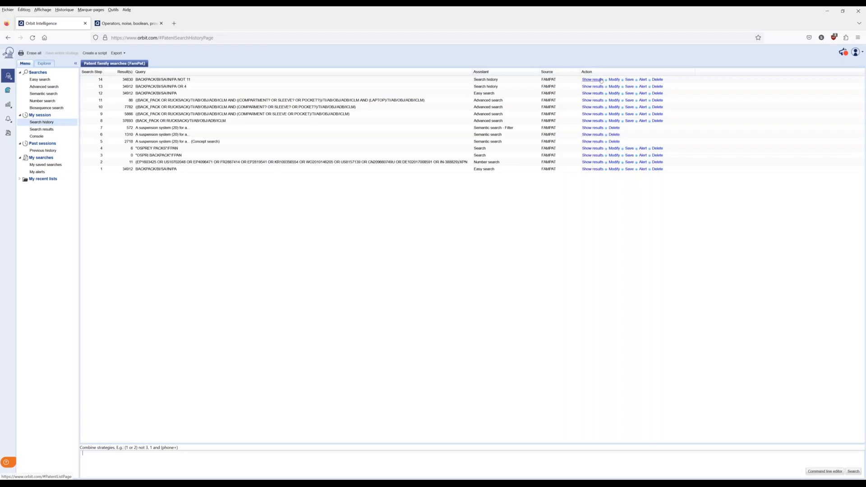
Show the results of "BACKPACK/BI/SA/IN/PA NOT 11" and expand all saved folders in the Explorer.
{"action": "left_click", "coordinate": [602, 80]}
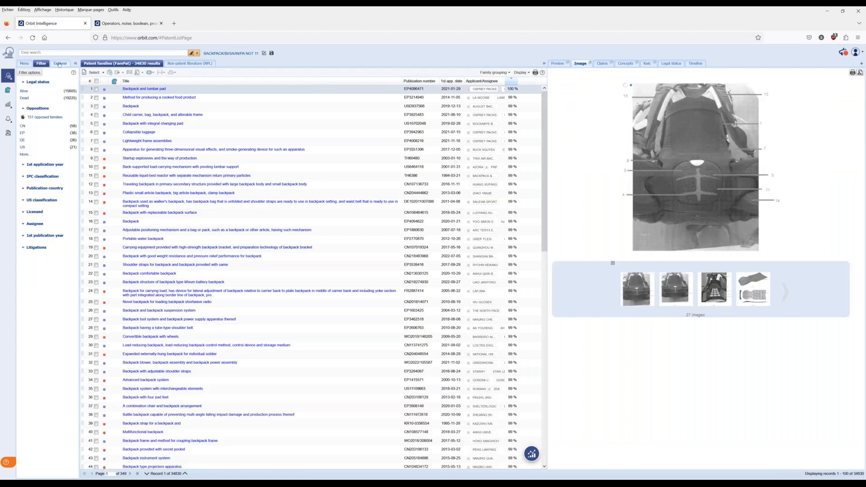
{"action": "left_click", "coordinate": [24, 63]}
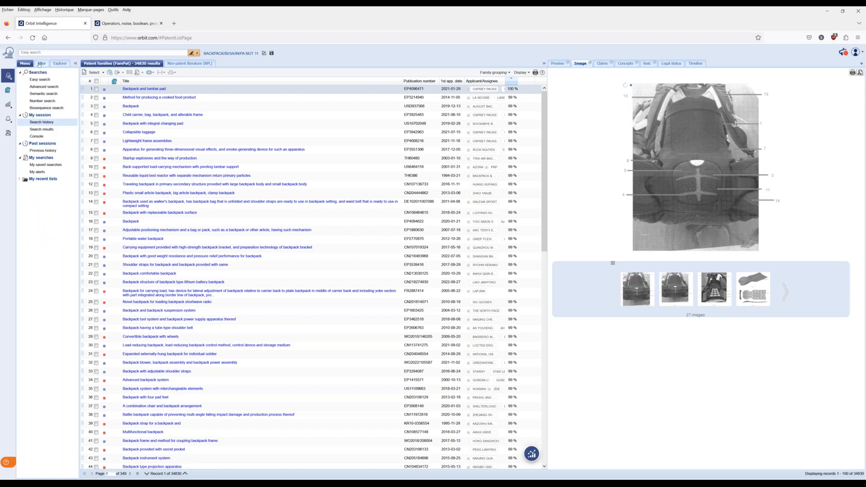
{"action": "left_click", "coordinate": [41, 64]}
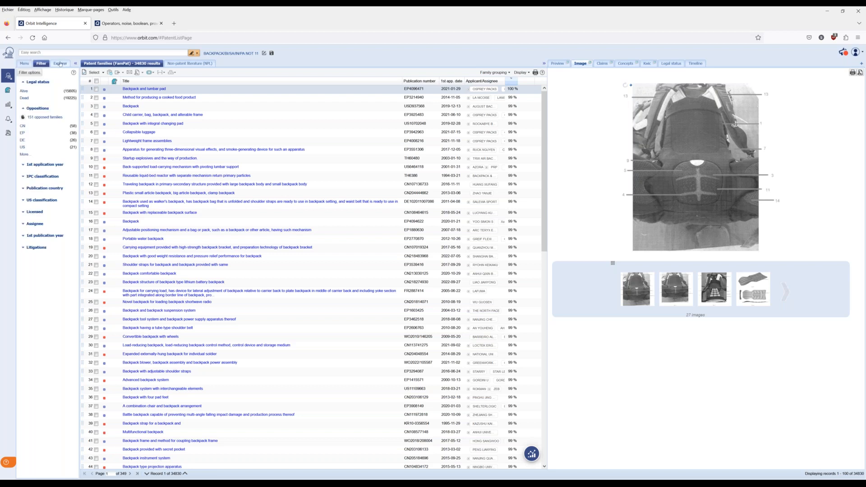
{"action": "left_click", "coordinate": [60, 64]}
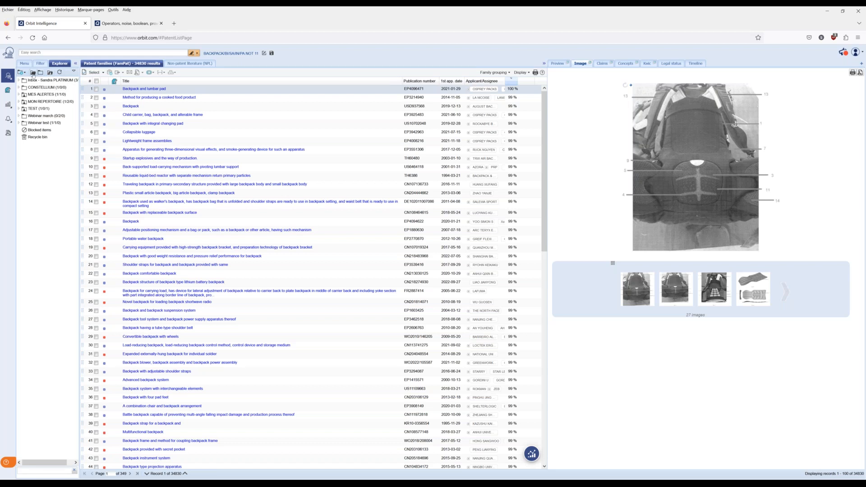
{"action": "left_click", "coordinate": [33, 73]}
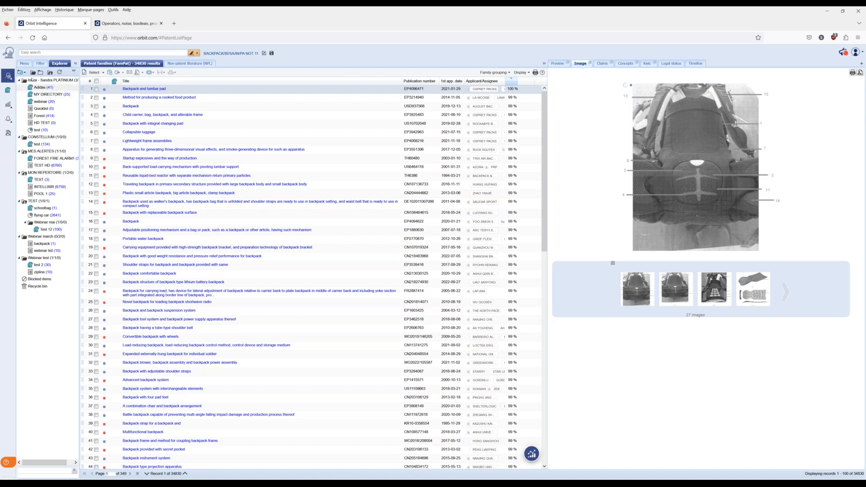
Filter the results by legal status Alive and select the first ten patent families.
{"action": "left_click", "coordinate": [40, 64]}
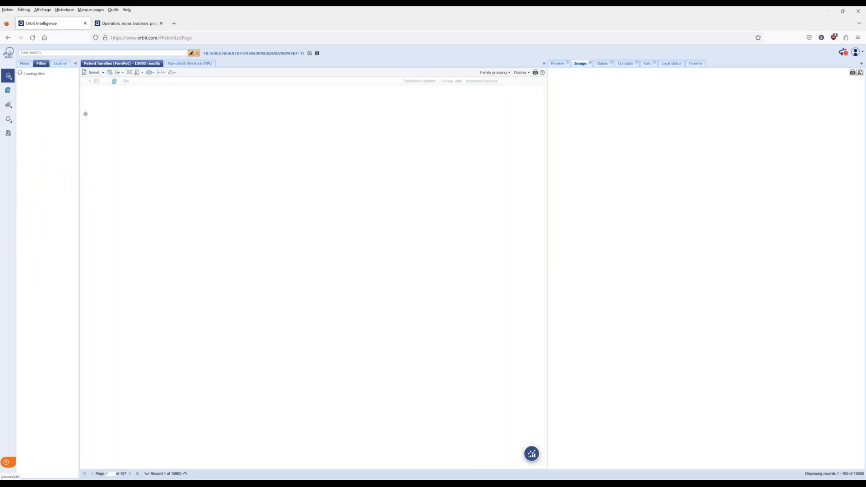
{"action": "left_click", "coordinate": [96, 88]}
{"action": "left_click", "coordinate": [96, 97]}
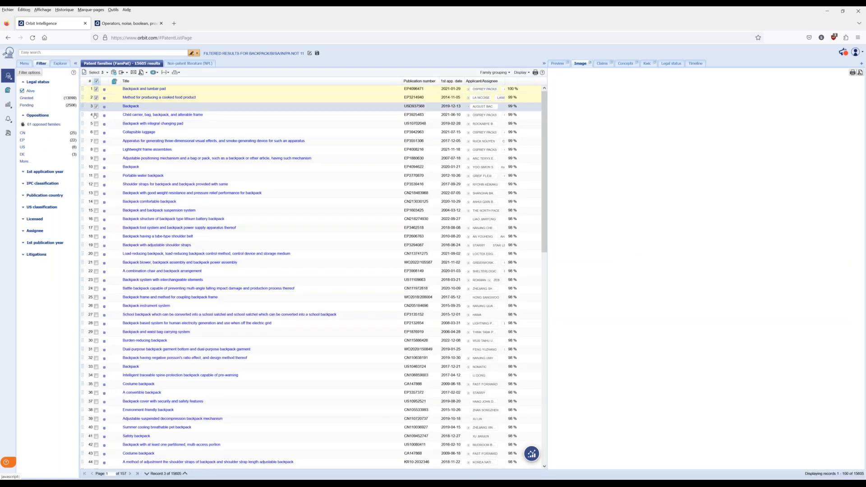
{"action": "left_click", "coordinate": [97, 106]}
{"action": "key", "text": "space"}
{"action": "key", "text": "space"}
{"action": "key", "text": "space"}
{"action": "key", "text": "space"}
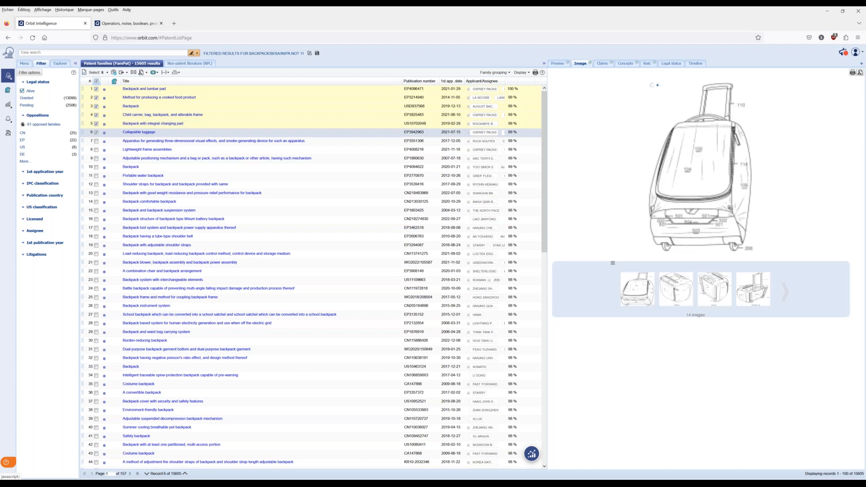
{"action": "key", "text": "space"}
{"action": "key", "text": "space"}
{"action": "key", "text": "space"}
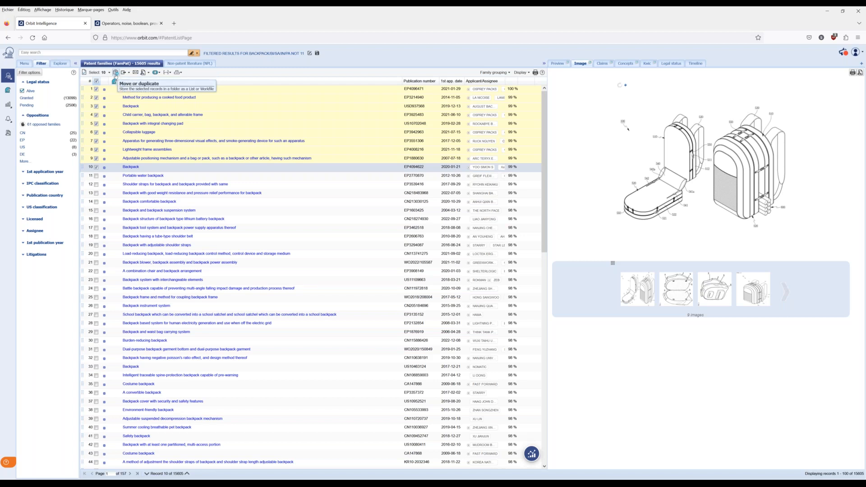
Duplicate the selected records into the schoolbag workfile in the TEST folder.
{"action": "left_click", "coordinate": [115, 75]}
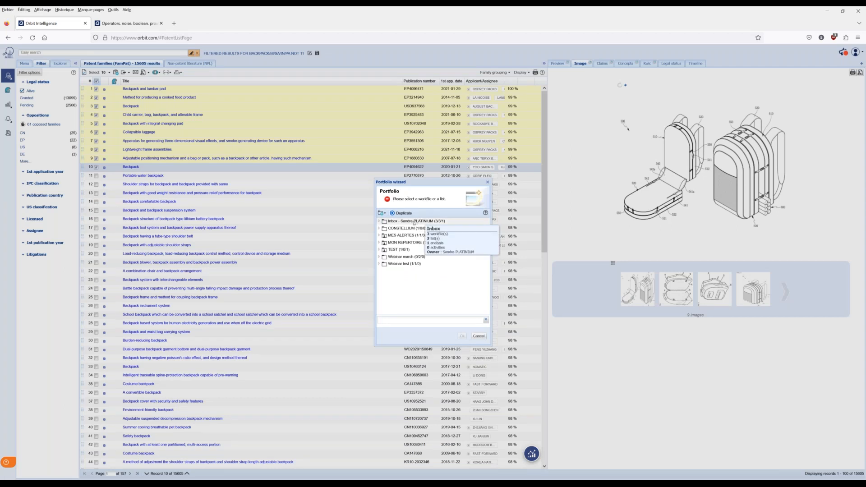
{"action": "left_click", "coordinate": [379, 250]}
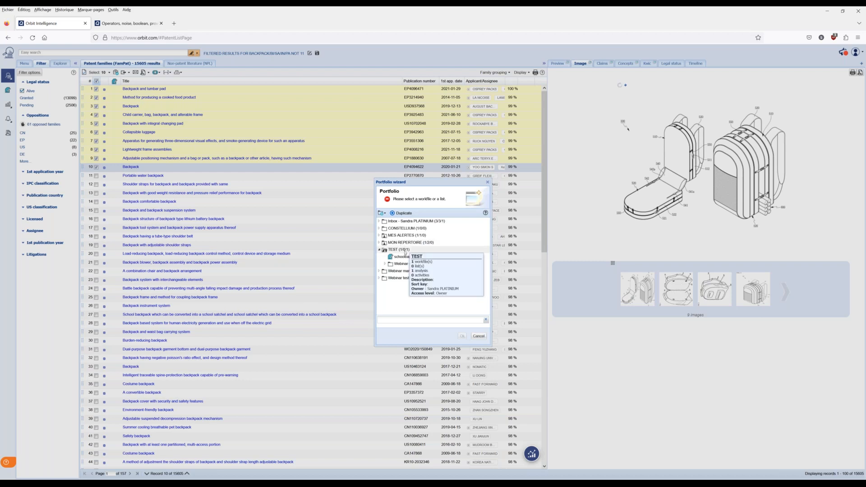
{"action": "left_click", "coordinate": [404, 257]}
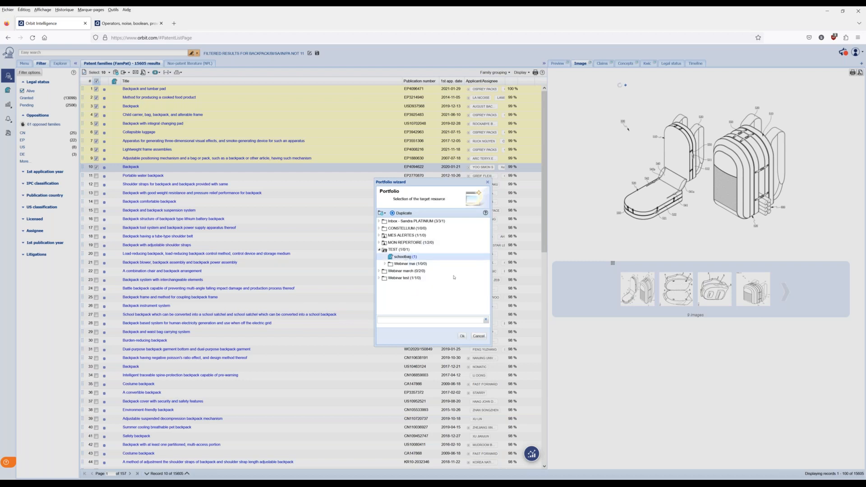
{"action": "left_click", "coordinate": [462, 336]}
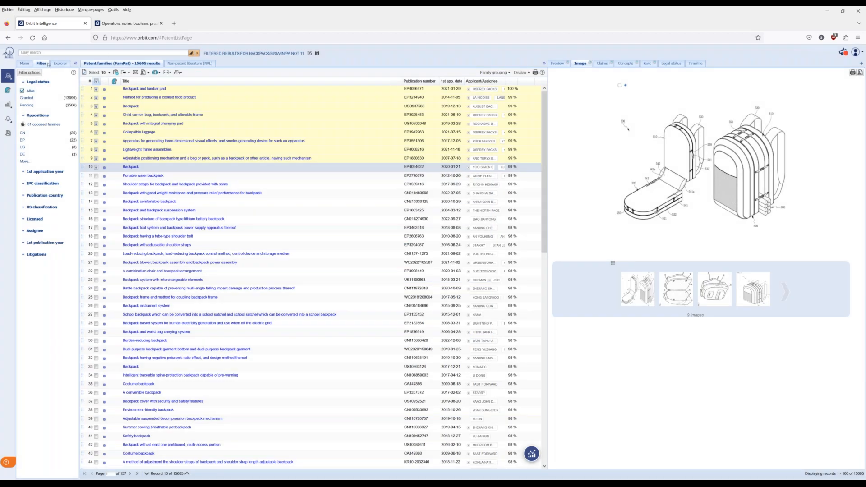
Open the schoolbag workfile from the TEST folder and view the search form for saved workfiles.
{"action": "left_click", "coordinate": [55, 64]}
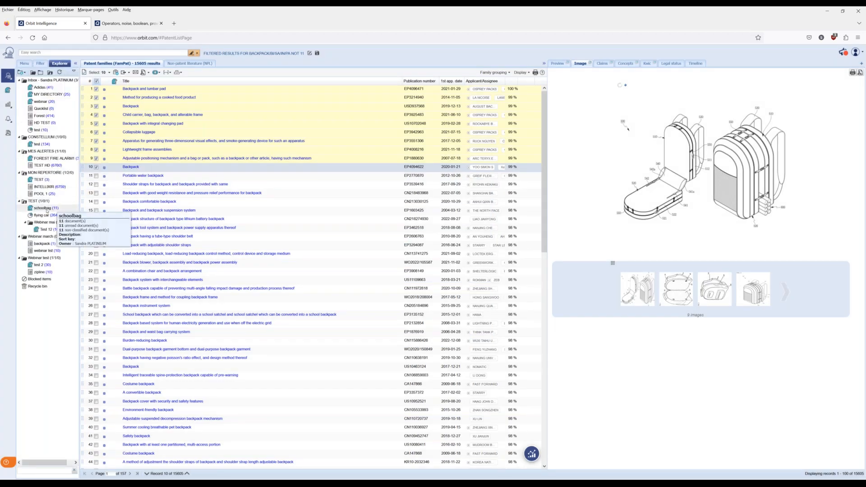
{"action": "left_click", "coordinate": [47, 210]}
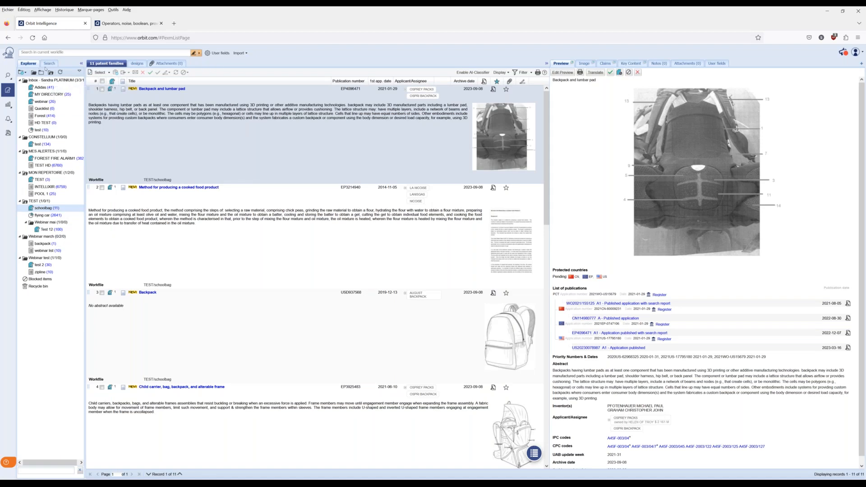
{"action": "left_click", "coordinate": [49, 65]}
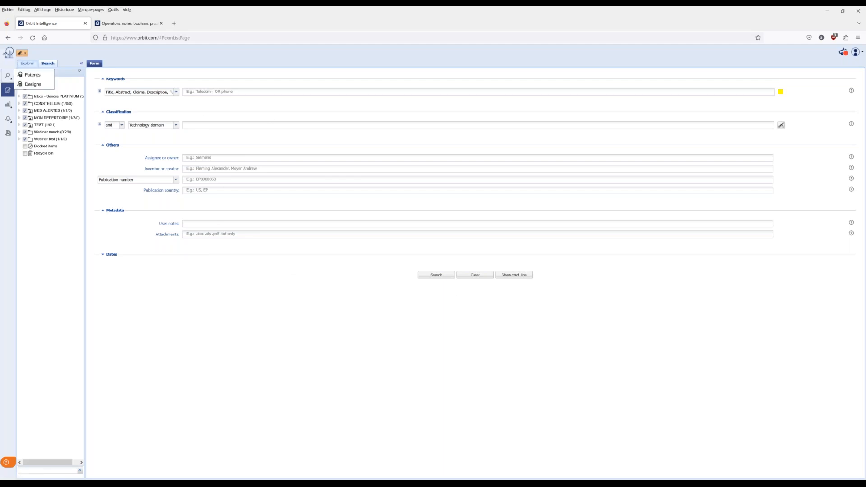
From the search history, show the results of search step 11, select all records and open the export options.
{"action": "left_click", "coordinate": [9, 38]}
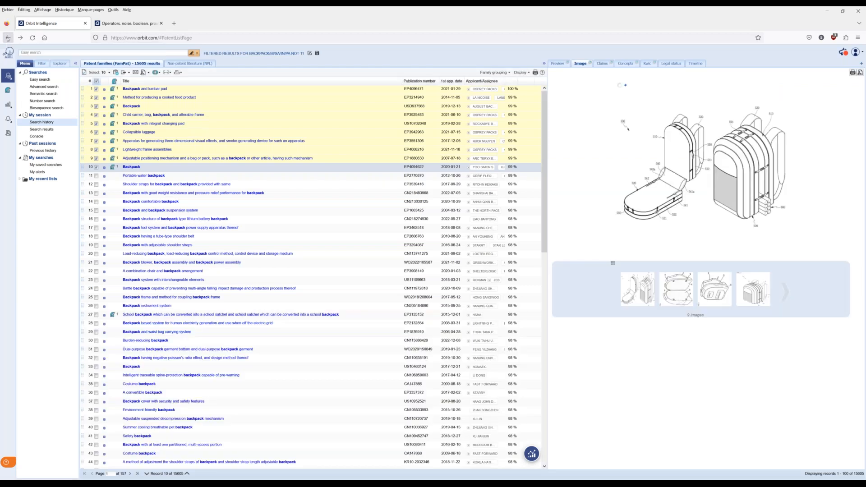
{"action": "left_click", "coordinate": [8, 38]}
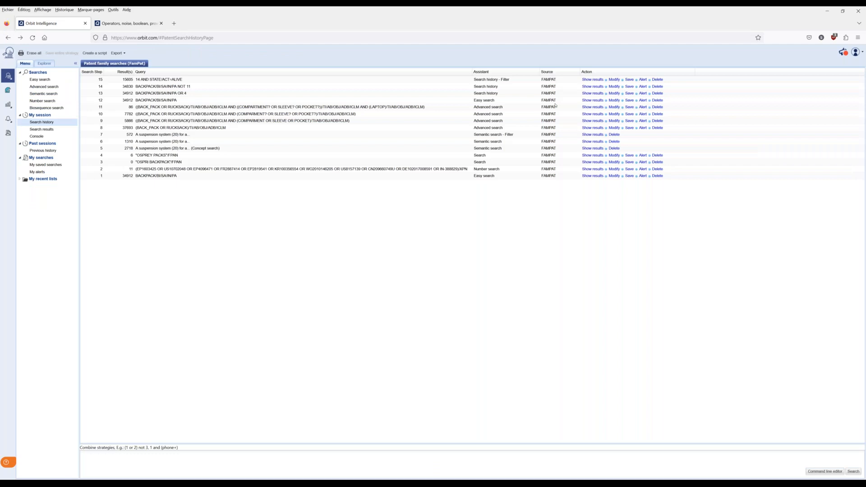
{"action": "left_click", "coordinate": [592, 107]}
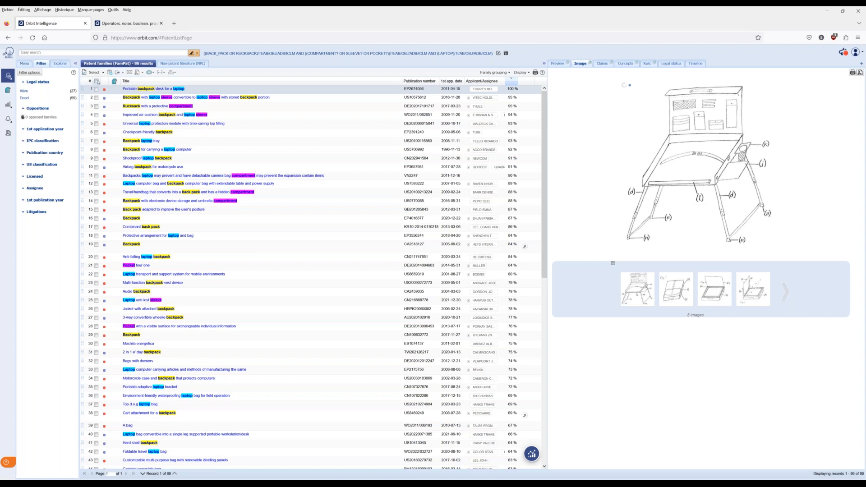
{"action": "left_click", "coordinate": [97, 81]}
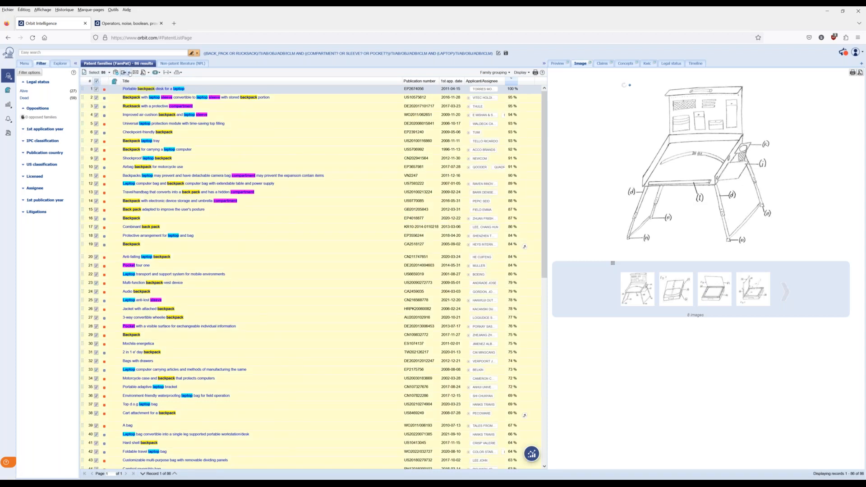
{"action": "left_click", "coordinate": [129, 72]}
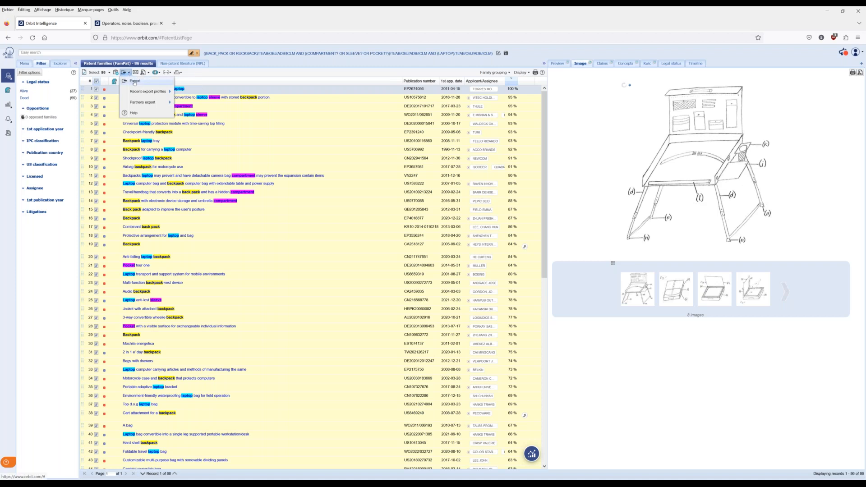
{"action": "left_click", "coordinate": [134, 82]}
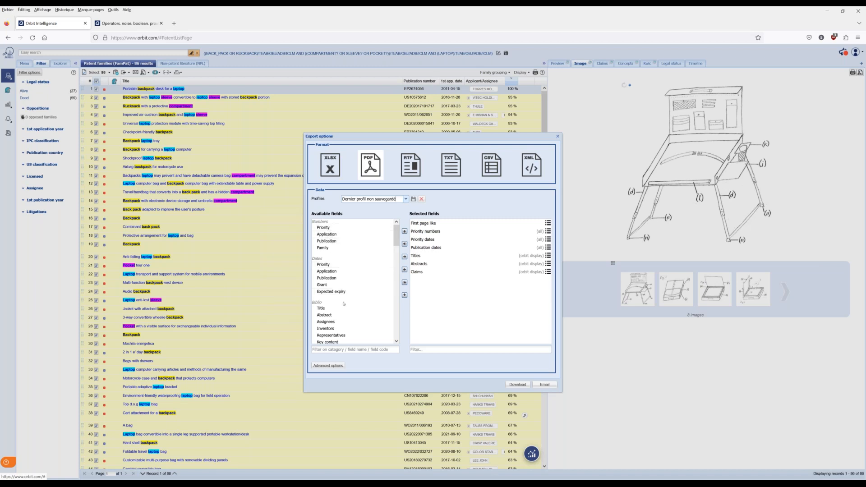
In the PDF export options, review the sub-options of the First page like field and the advanced export options.
{"action": "mouse_move", "coordinate": [398, 243]}
{"action": "left_mouse_down"}
{"action": "mouse_move", "coordinate": [398, 334]}
{"action": "mouse_move", "coordinate": [399, 227]}
{"action": "left_mouse_up"}
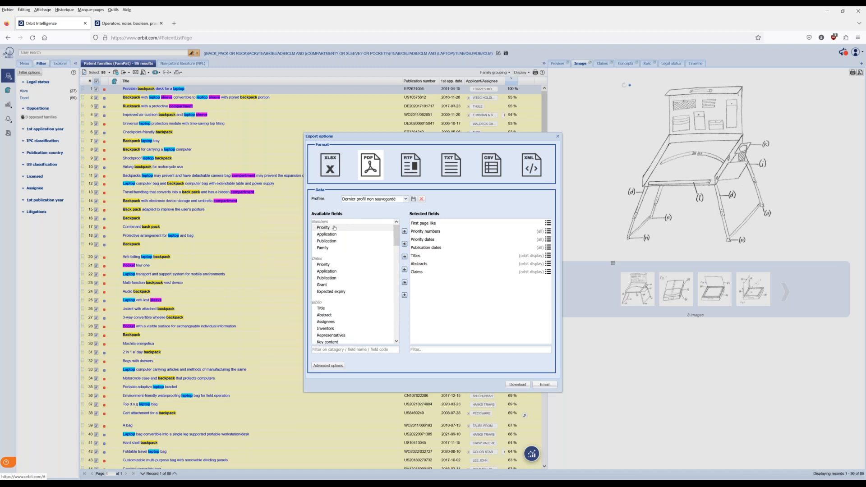
{"action": "left_click", "coordinate": [548, 224]}
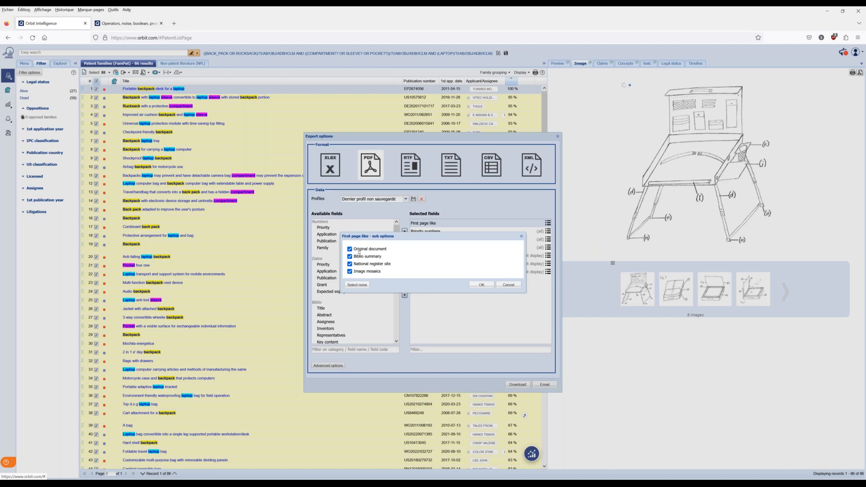
{"action": "left_click", "coordinate": [366, 285]}
{"action": "left_click", "coordinate": [365, 286]}
{"action": "left_click", "coordinate": [521, 236]}
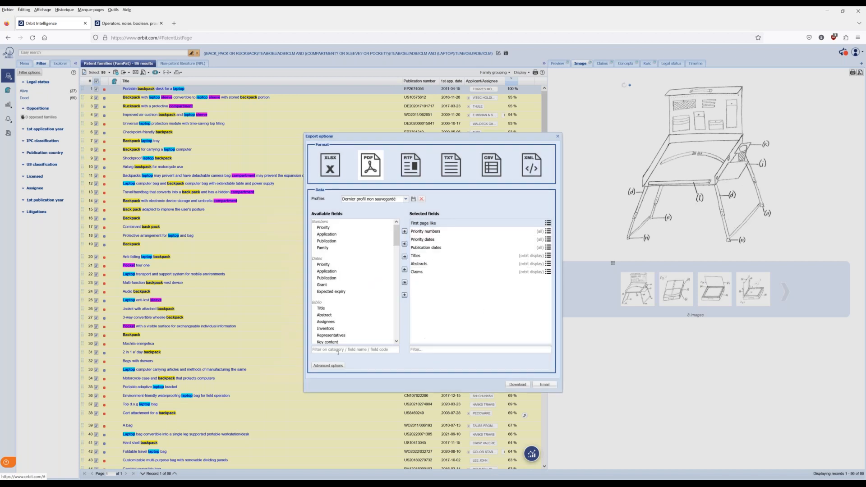
{"action": "left_click", "coordinate": [327, 366]}
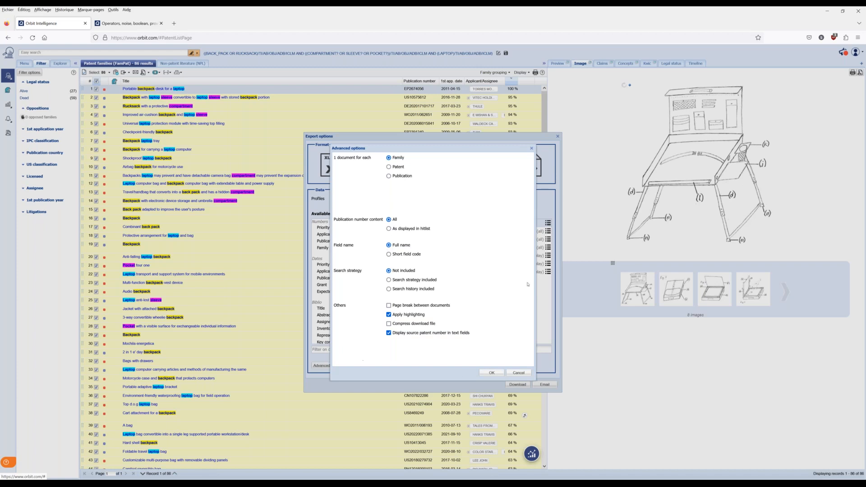
{"action": "left_click", "coordinate": [532, 149]}
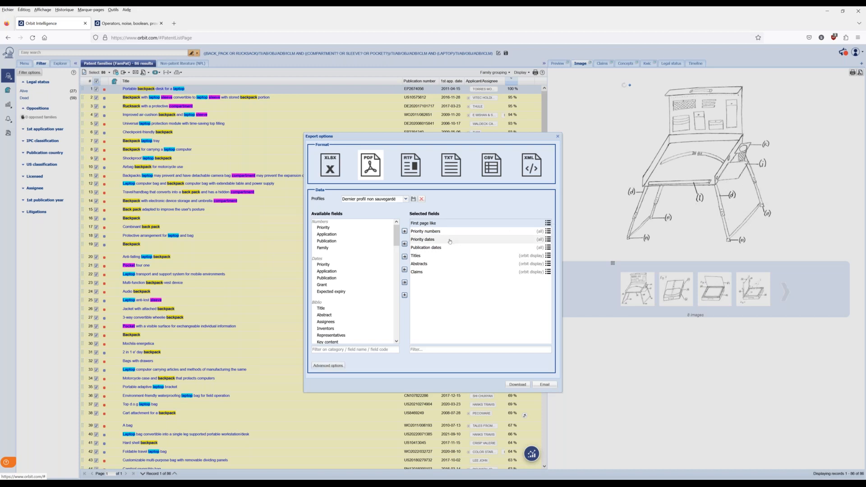
View the sub-options of the Publication dates and Claims export fields without changing them.
{"action": "left_click", "coordinate": [550, 249]}
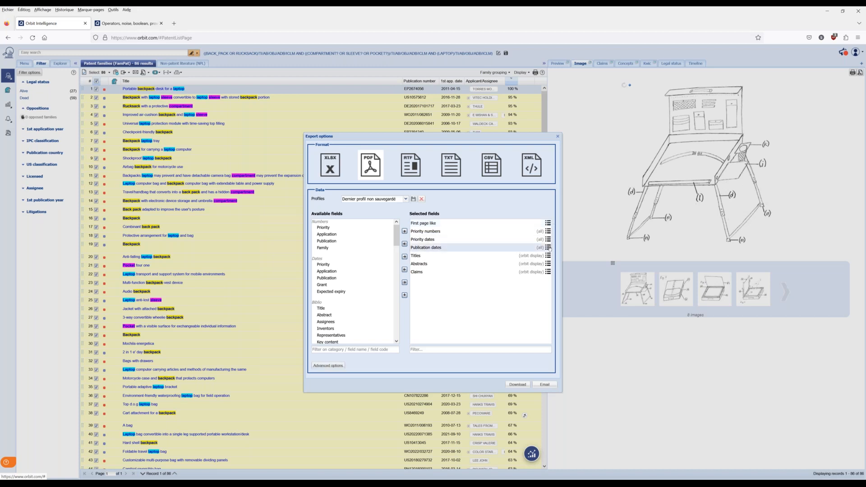
{"action": "left_click", "coordinate": [549, 248]}
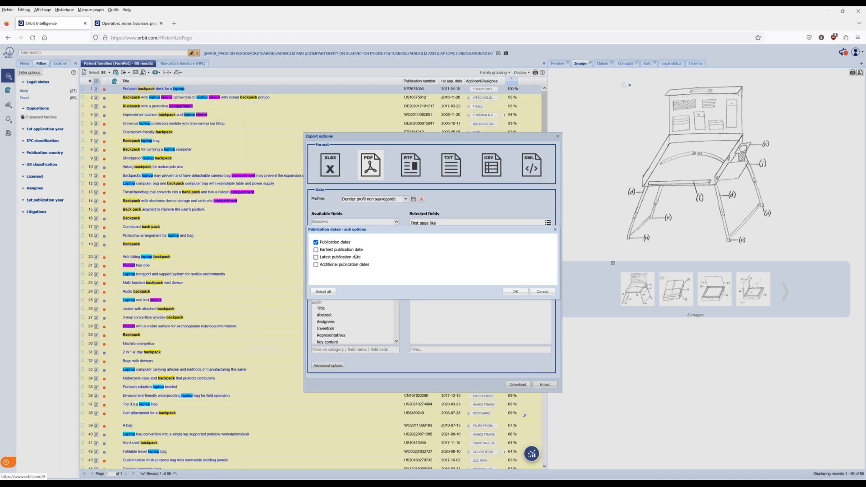
{"action": "left_click", "coordinate": [555, 229]}
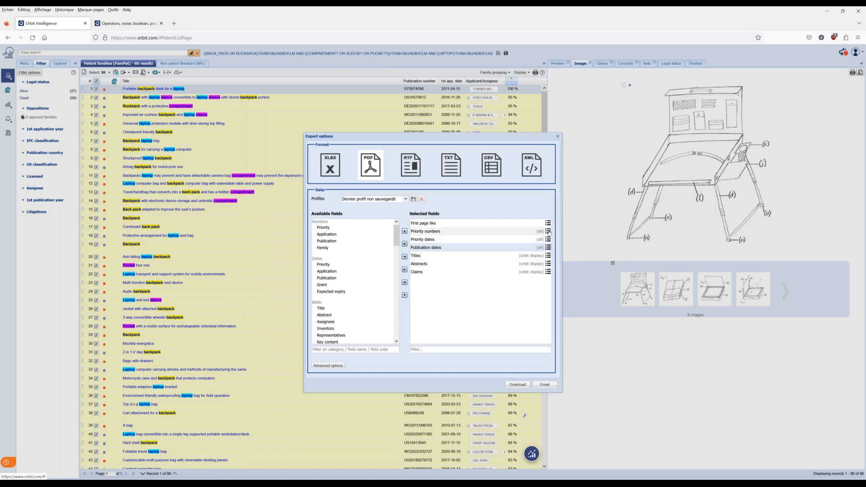
{"action": "left_click", "coordinate": [548, 272]}
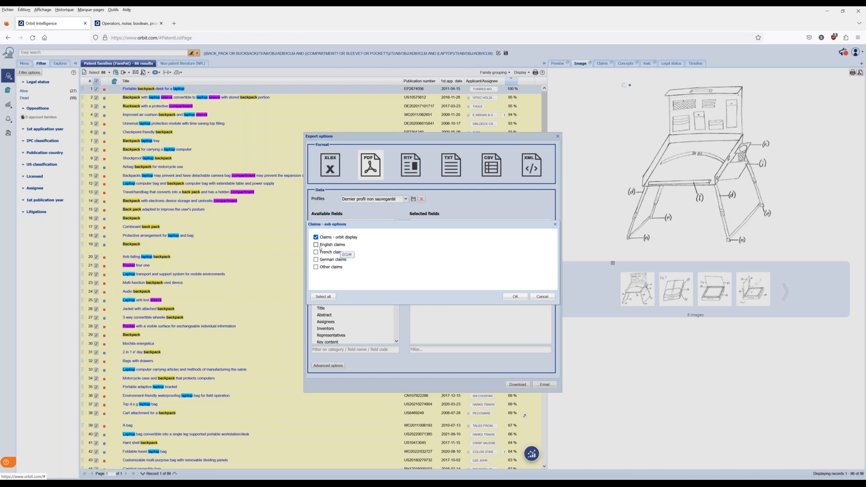
{"action": "left_click", "coordinate": [556, 225]}
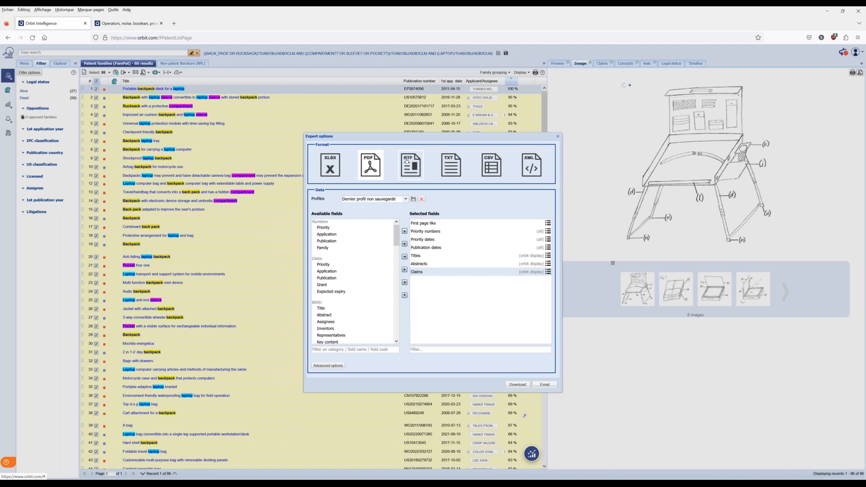
Look through the RTF, TXT, CSV, XML and XLSX export formats and close the export options without downloading.
{"action": "left_click", "coordinate": [409, 161]}
{"action": "left_click", "coordinate": [451, 165]}
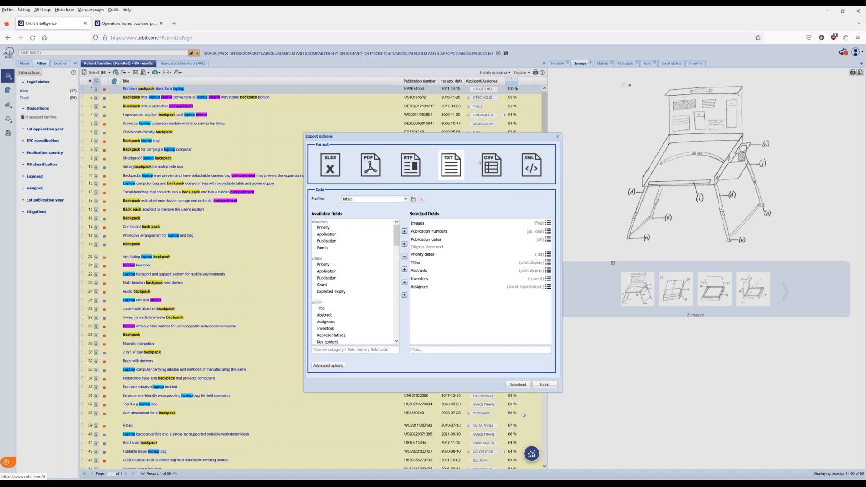
{"action": "left_click", "coordinate": [495, 165]}
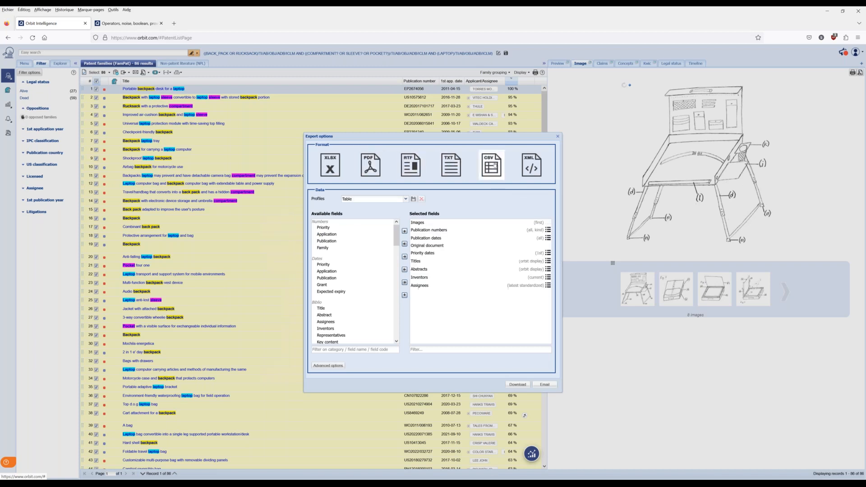
{"action": "left_click", "coordinate": [524, 163]}
{"action": "left_click", "coordinate": [336, 166]}
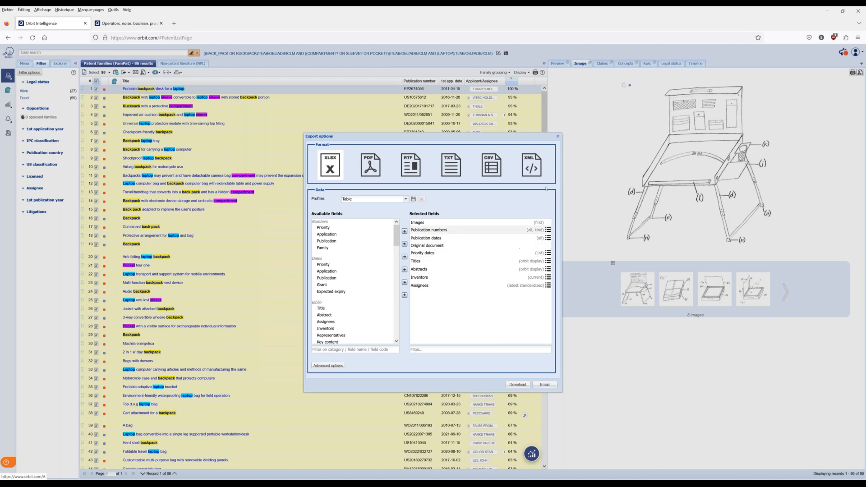
{"action": "left_click", "coordinate": [558, 137]}
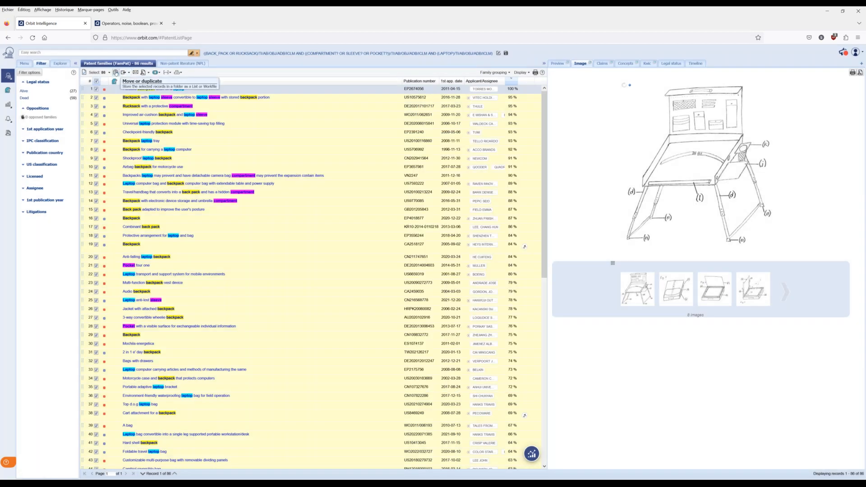
Clear the selection of all records and select only the first ten patent families in the results.
{"action": "left_click", "coordinate": [97, 81]}
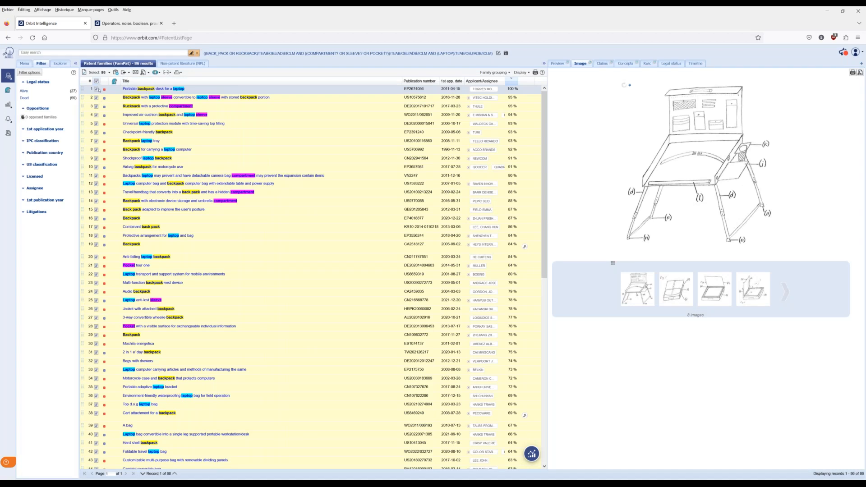
{"action": "left_click", "coordinate": [97, 88]}
{"action": "left_click", "coordinate": [96, 98]}
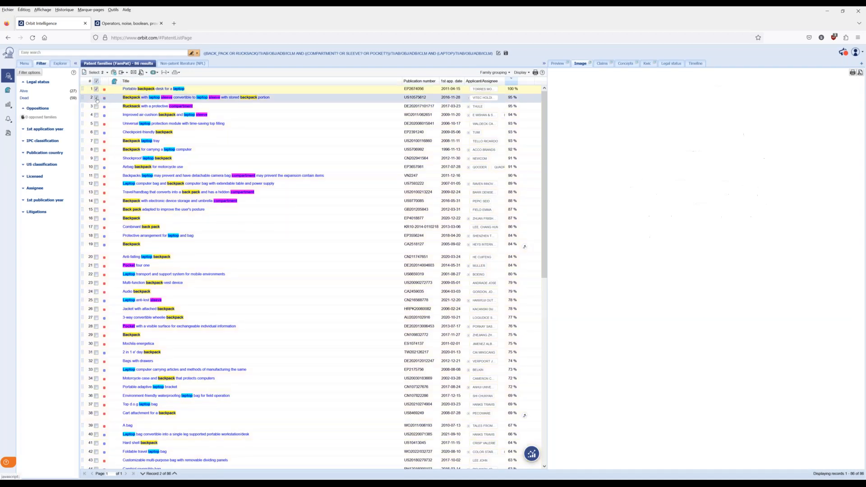
{"action": "left_click", "coordinate": [96, 106]}
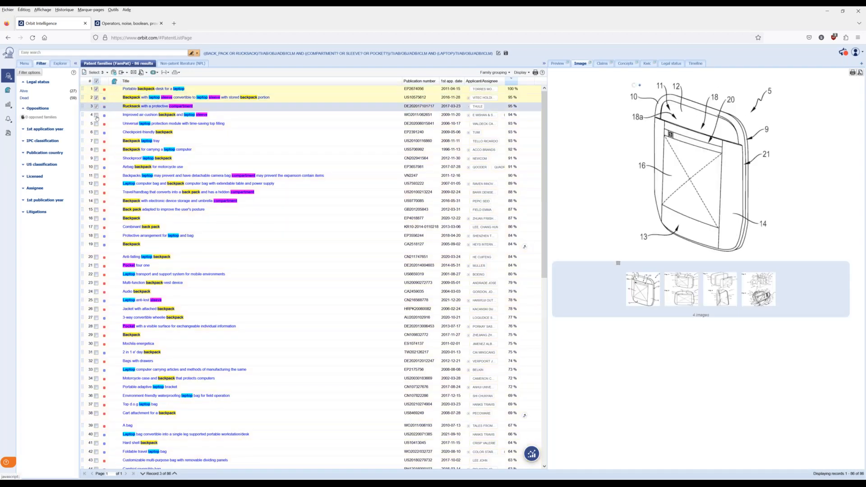
{"action": "left_click", "coordinate": [96, 115]}
{"action": "left_click", "coordinate": [96, 124]}
{"action": "left_click", "coordinate": [96, 132]}
{"action": "left_click", "coordinate": [96, 141]}
{"action": "left_click", "coordinate": [130, 149]}
{"action": "left_click", "coordinate": [131, 159]}
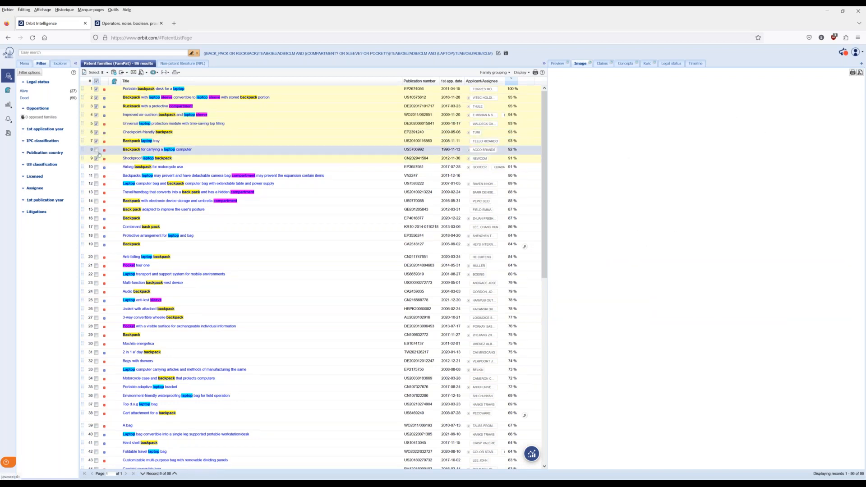
{"action": "left_click", "coordinate": [96, 168]}
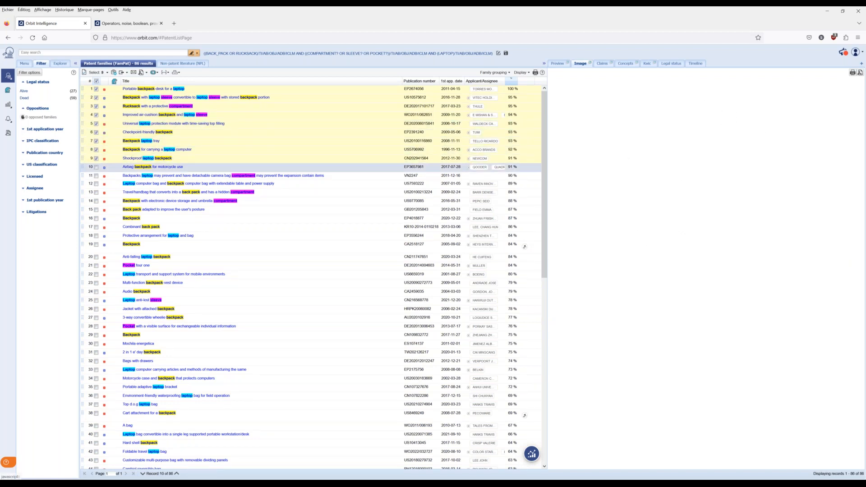
Create a workfile named Webinar in the Inbox folder and duplicate the selected records into it.
{"action": "left_click", "coordinate": [115, 73]}
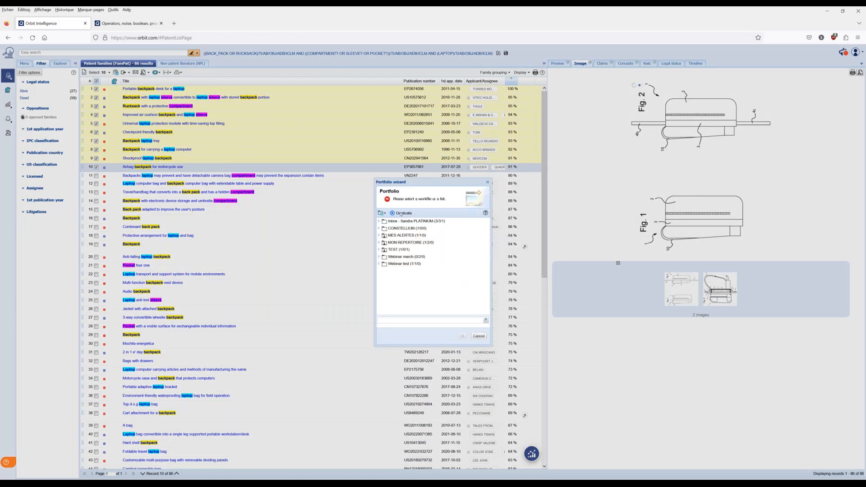
{"action": "left_click", "coordinate": [384, 214]}
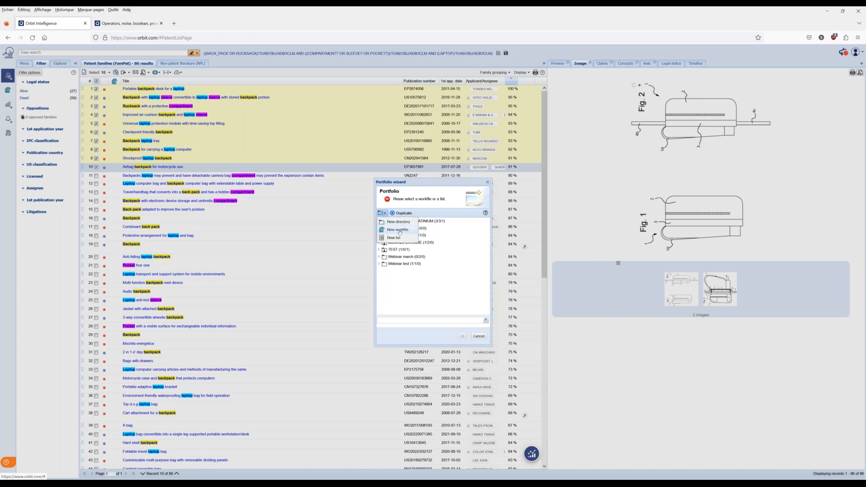
{"action": "left_click", "coordinate": [399, 231]}
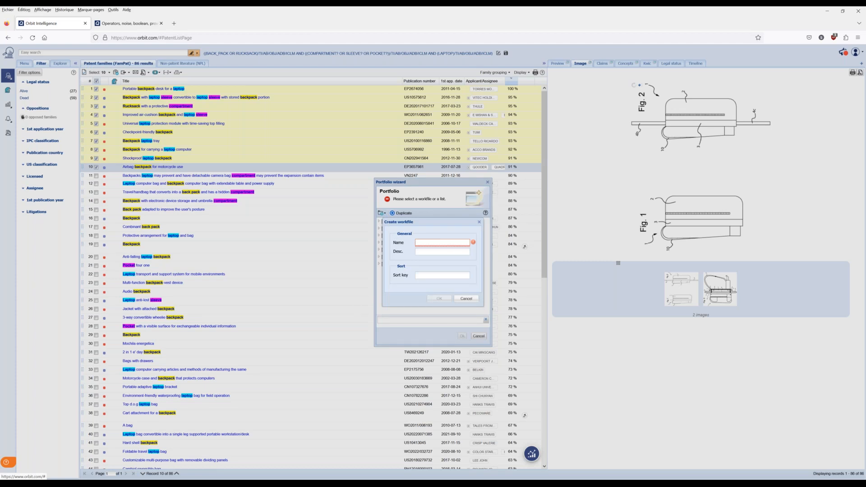
{"action": "type", "text": "Webinar"}
{"action": "left_click", "coordinate": [439, 298]}
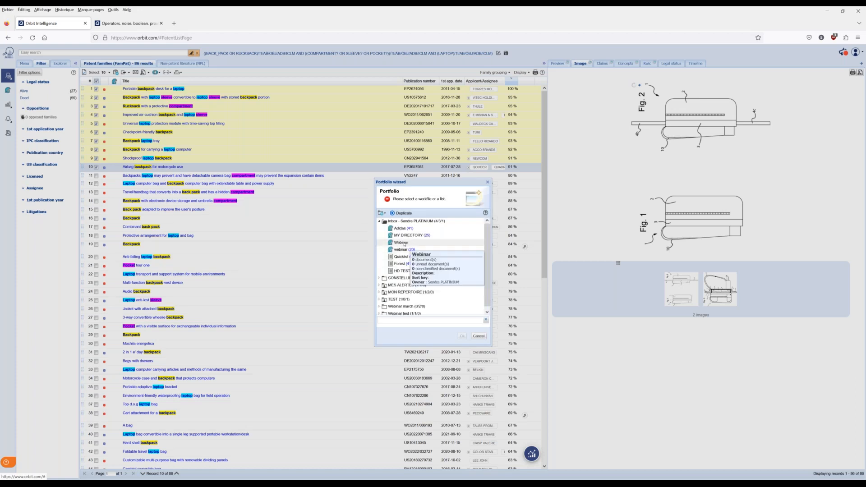
{"action": "left_click", "coordinate": [401, 243]}
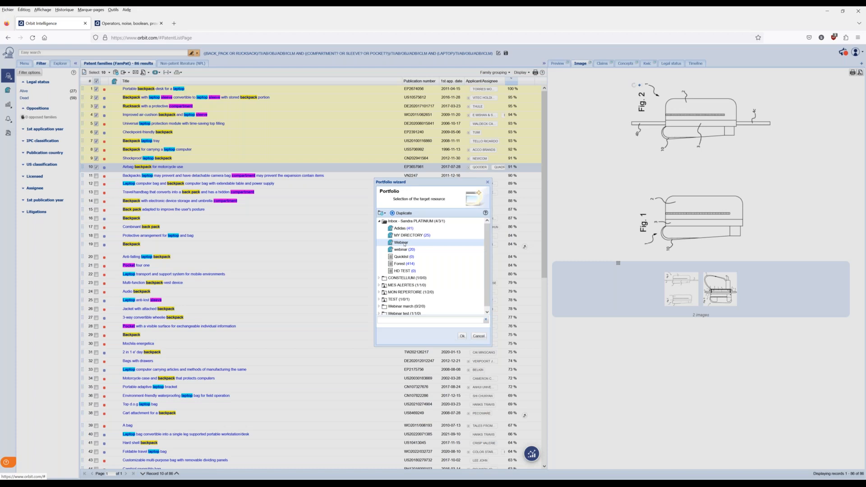
{"action": "right_click", "coordinate": [404, 244]}
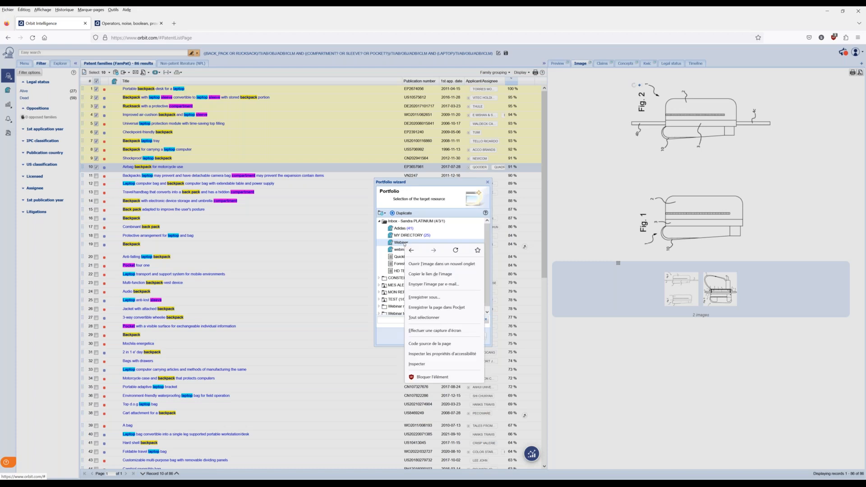
{"action": "left_click", "coordinate": [432, 211]}
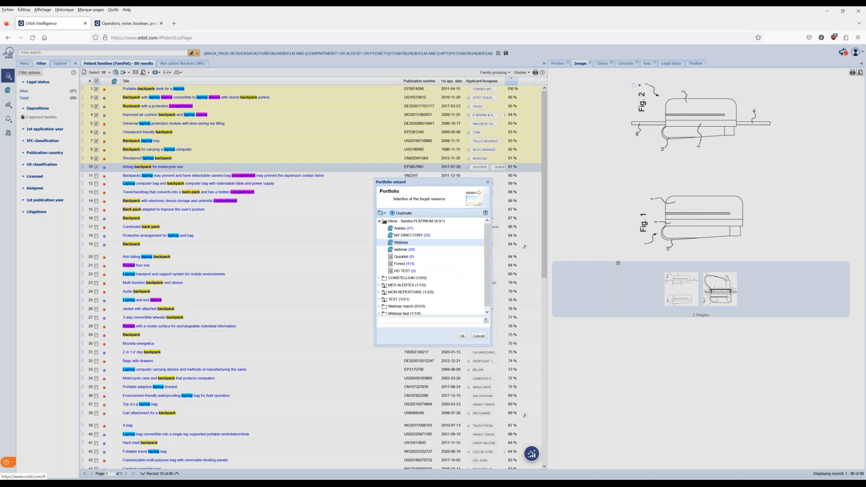
{"action": "left_click", "coordinate": [463, 336]}
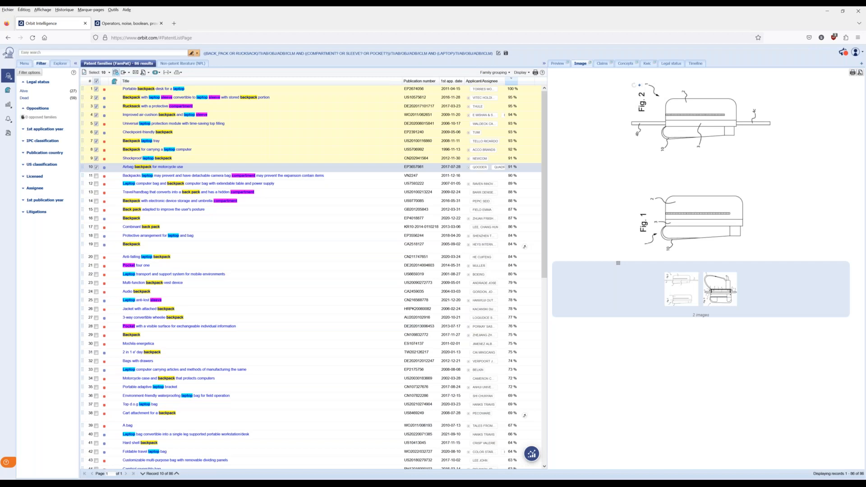
Create a list named Webinar 2 in the Inbox folder and duplicate the selected records into it.
{"action": "left_click", "coordinate": [116, 72]}
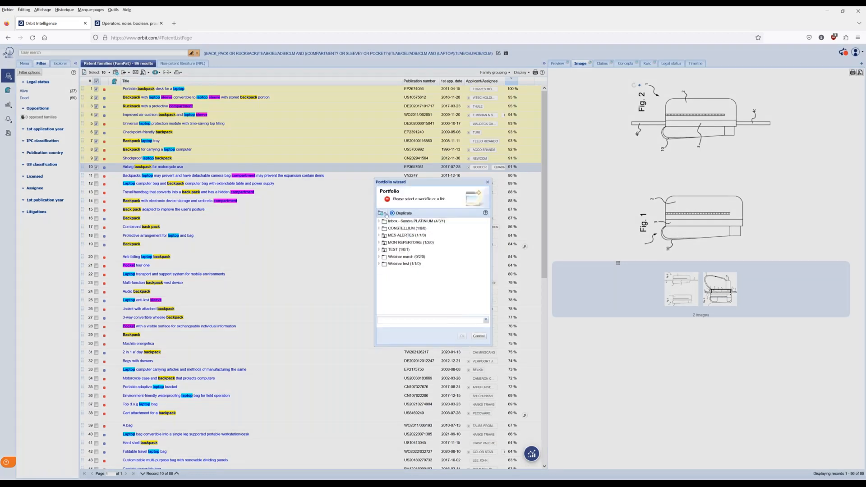
{"action": "left_click", "coordinate": [385, 214]}
{"action": "left_click", "coordinate": [408, 240]}
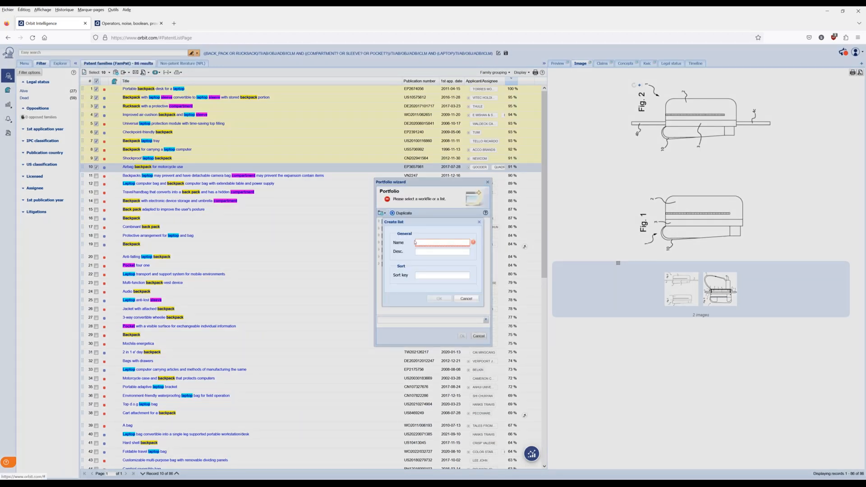
{"action": "type", "text": "Webinar 2"}
{"action": "left_click", "coordinate": [438, 298]}
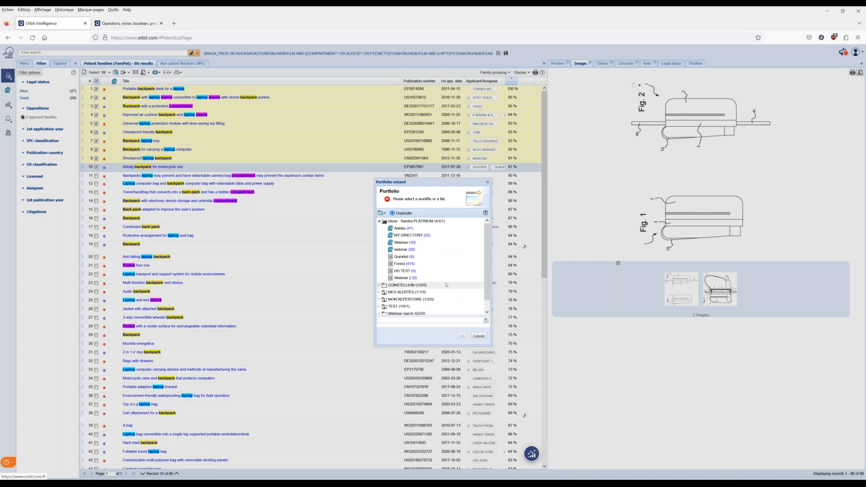
{"action": "scroll", "coordinate": [446, 284], "scroll_direction": "down", "scroll_amount": 1}
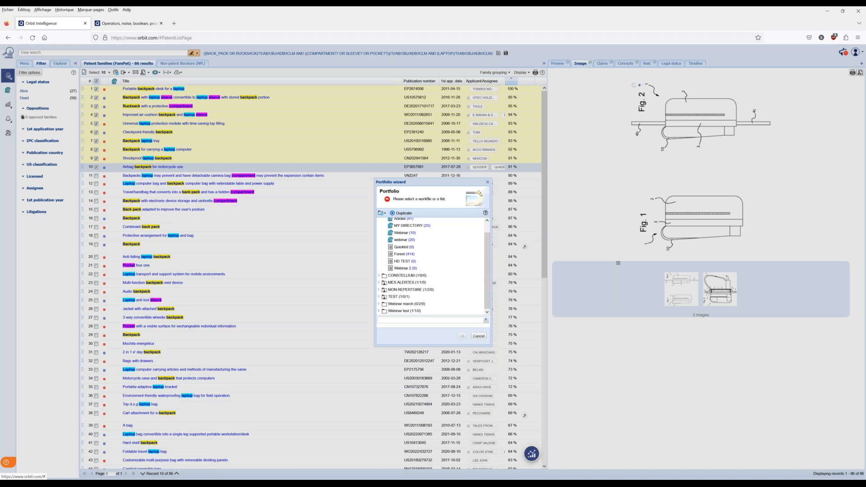
{"action": "left_click", "coordinate": [404, 269]}
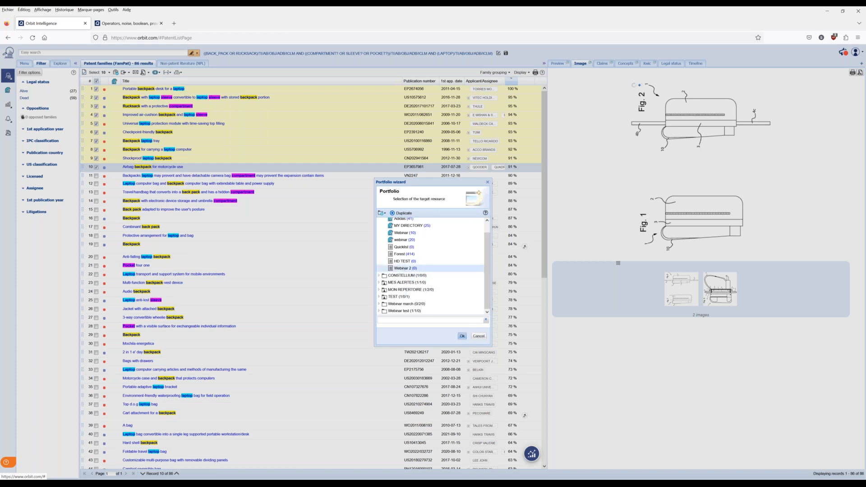
{"action": "left_click", "coordinate": [462, 336]}
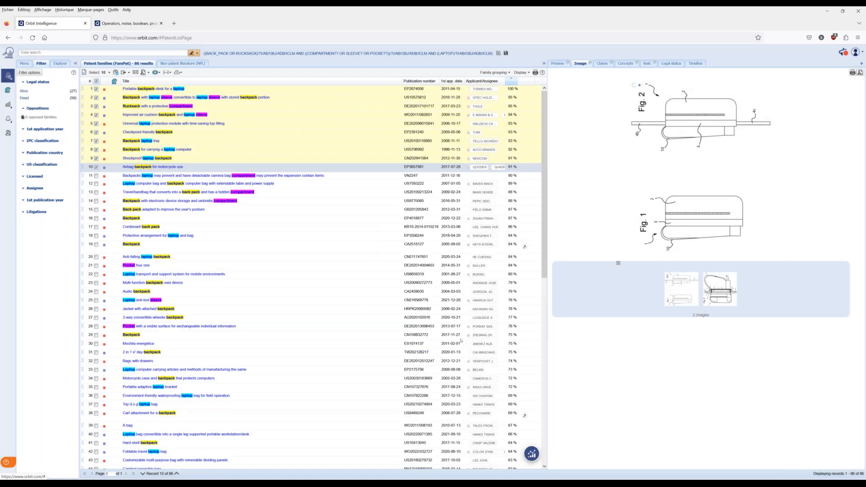
Open the webinar list stored in the Webinar march folder.
{"action": "left_click", "coordinate": [60, 64]}
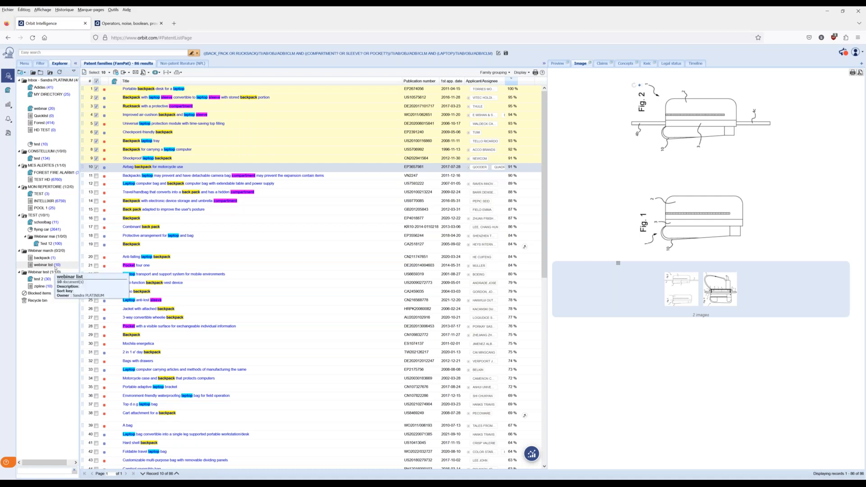
{"action": "left_click", "coordinate": [45, 265]}
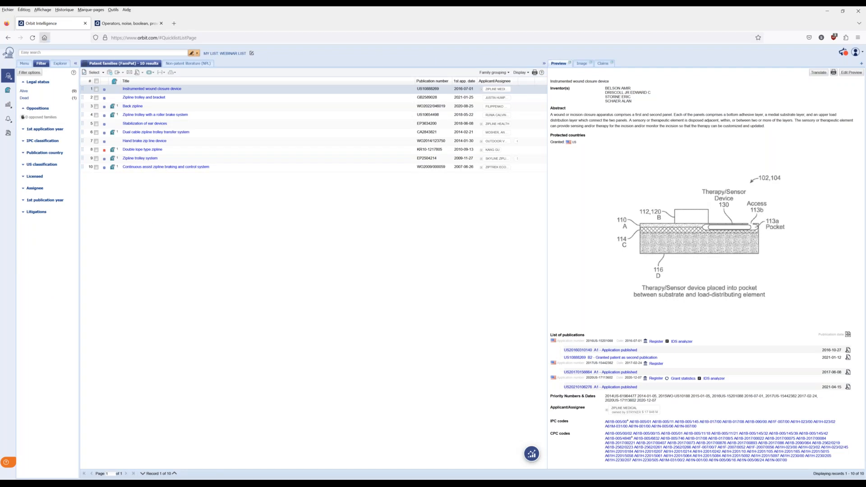
Browse the saved folders, revisit the webinar list, and open the Webinar workfile in the Inbox folder.
{"action": "left_click", "coordinate": [60, 63]}
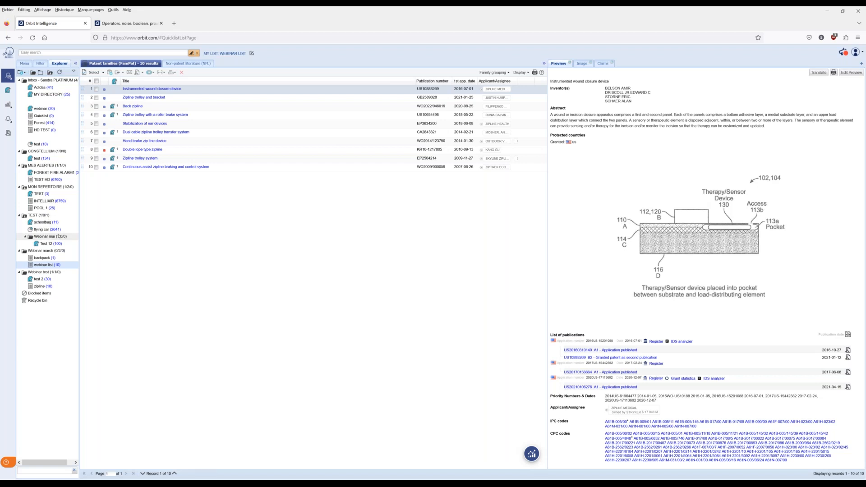
{"action": "mouse_move", "coordinate": [59, 237]}
{"action": "left_click", "coordinate": [57, 266]}
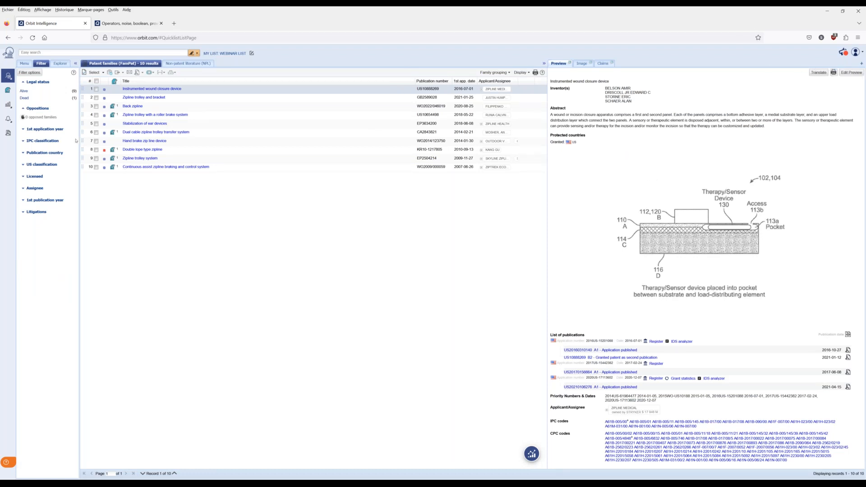
{"action": "left_click", "coordinate": [58, 64]}
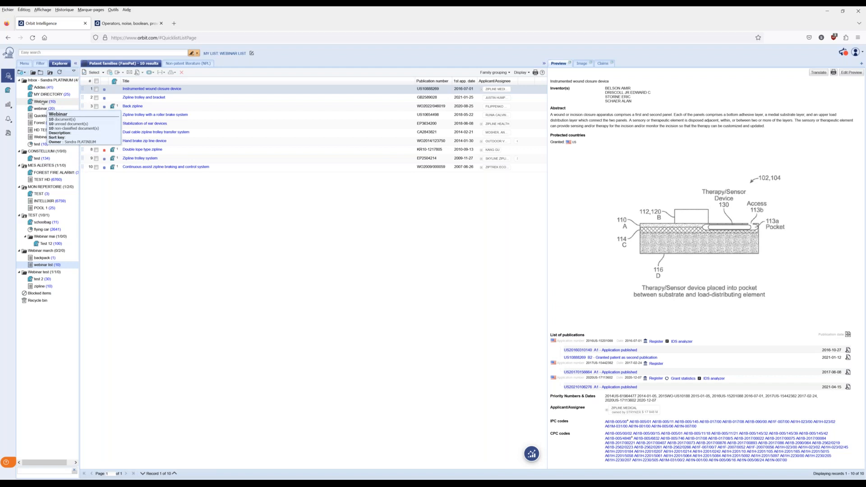
{"action": "left_click", "coordinate": [43, 102]}
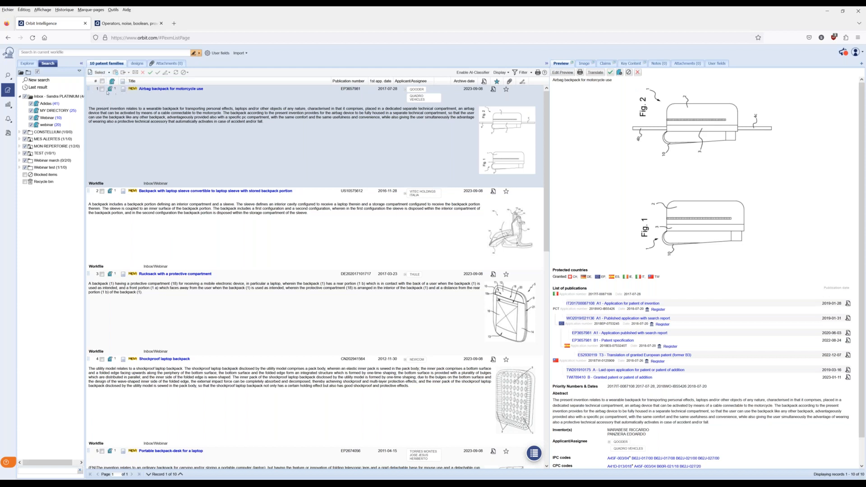
Rate the airbag backpack family 5 stars and the rucksack with a protective compartment 2 stars in the Webinar workfile.
{"action": "left_click", "coordinate": [102, 89]}
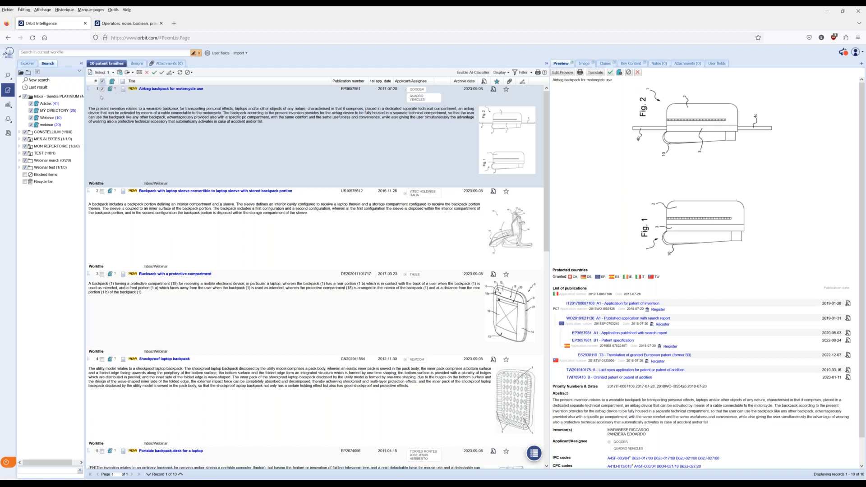
{"action": "left_click", "coordinate": [507, 91]}
{"action": "left_click", "coordinate": [512, 116]}
{"action": "left_click", "coordinate": [102, 274]}
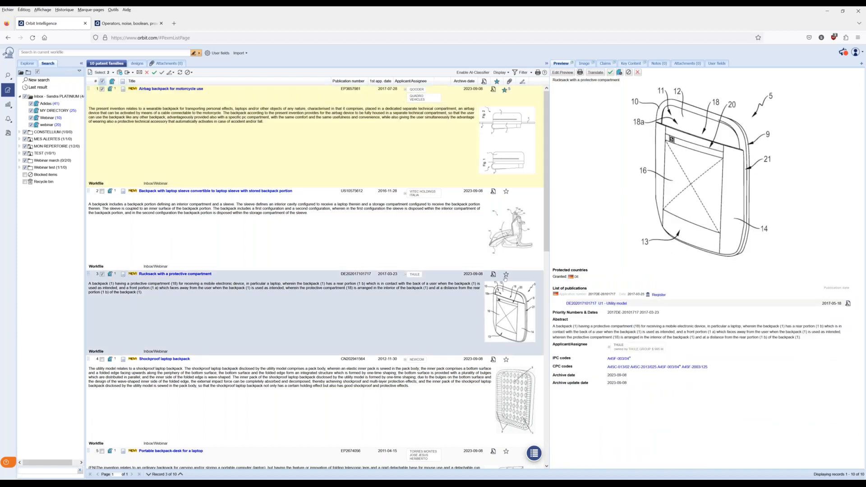
{"action": "left_click", "coordinate": [508, 285]}
{"action": "left_click", "coordinate": [101, 274]}
Hide the Notes view from the record details pane and display it again.
{"action": "left_click", "coordinate": [862, 64]}
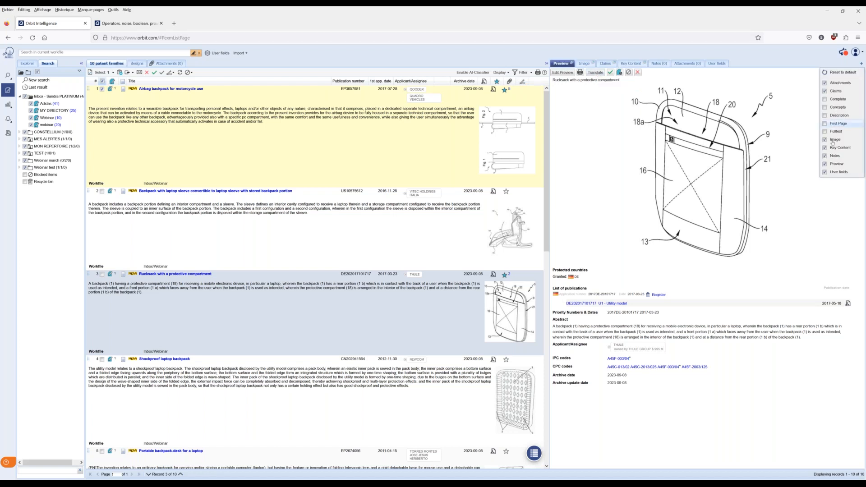
{"action": "left_click", "coordinate": [836, 156]}
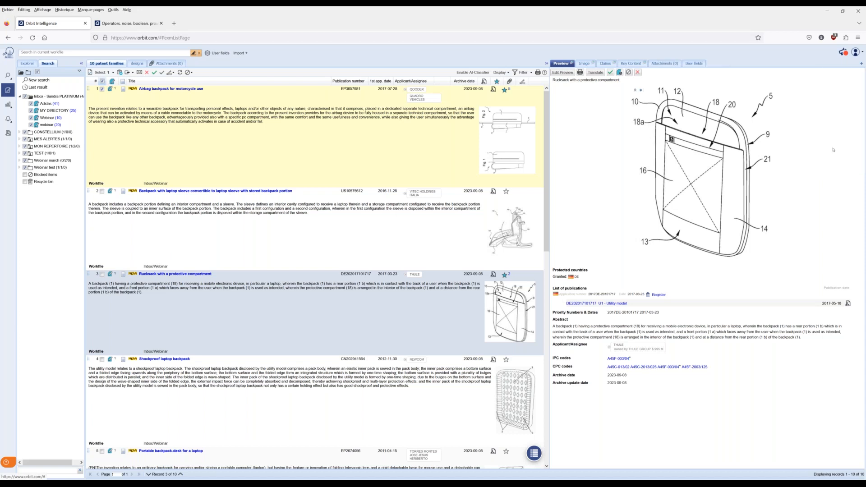
{"action": "left_click", "coordinate": [863, 63]}
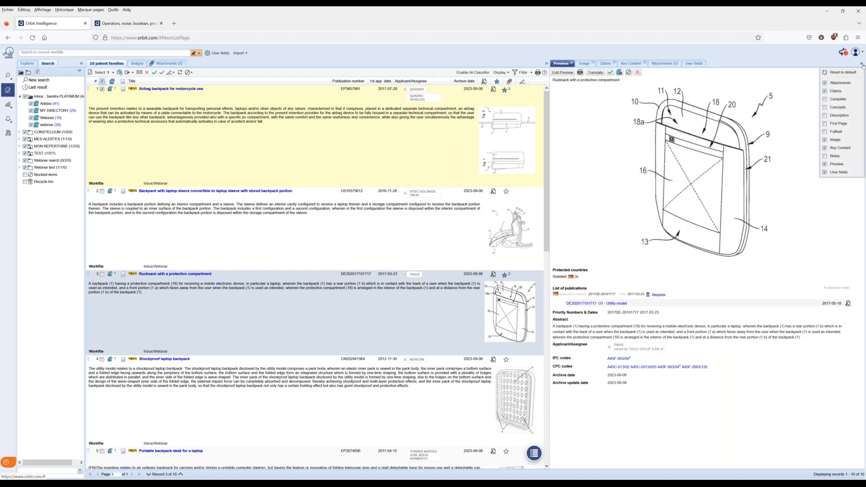
{"action": "left_click", "coordinate": [835, 157]}
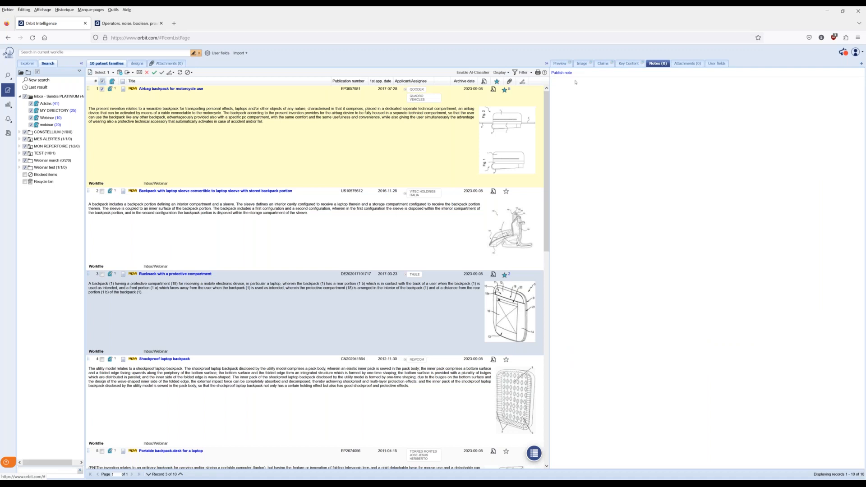
Publish a note titled "most relevant" on the rucksack with a protective compartment record.
{"action": "left_click", "coordinate": [562, 72]}
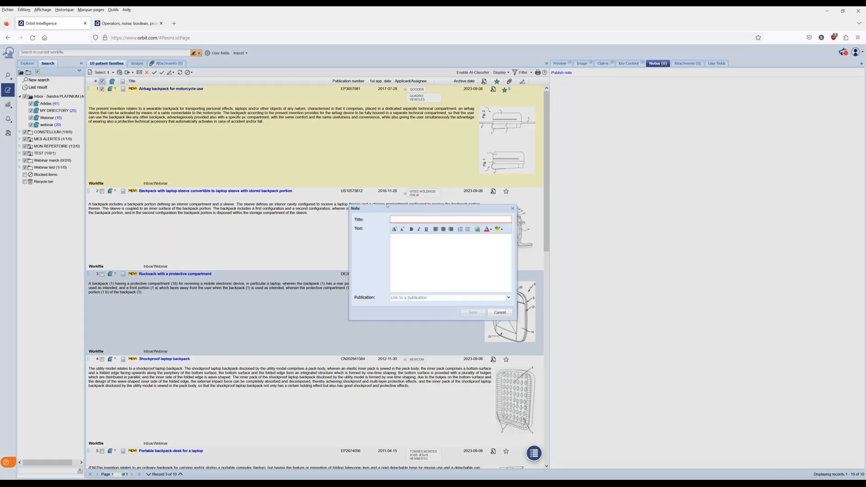
{"action": "left_click", "coordinate": [403, 220]}
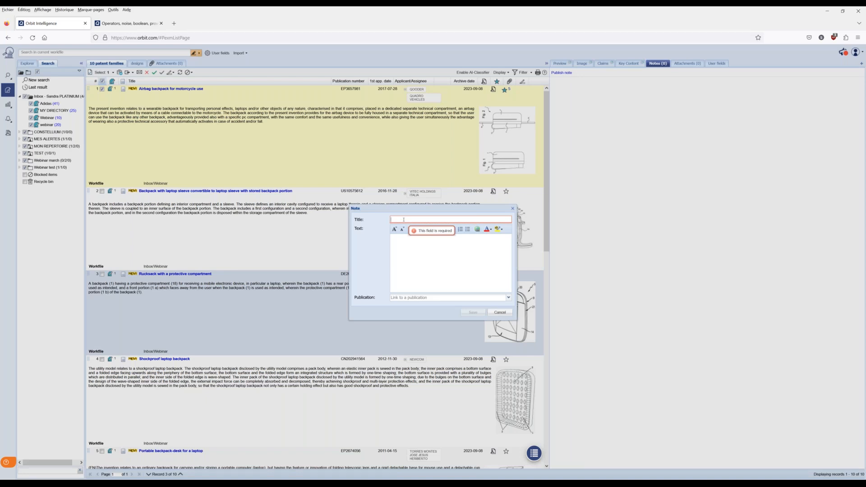
{"action": "type", "text": "most relevant"}
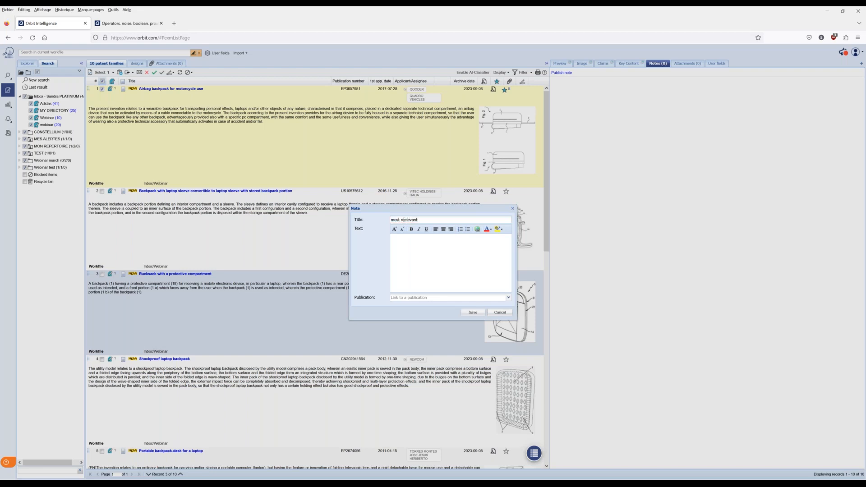
{"action": "left_click", "coordinate": [473, 313]}
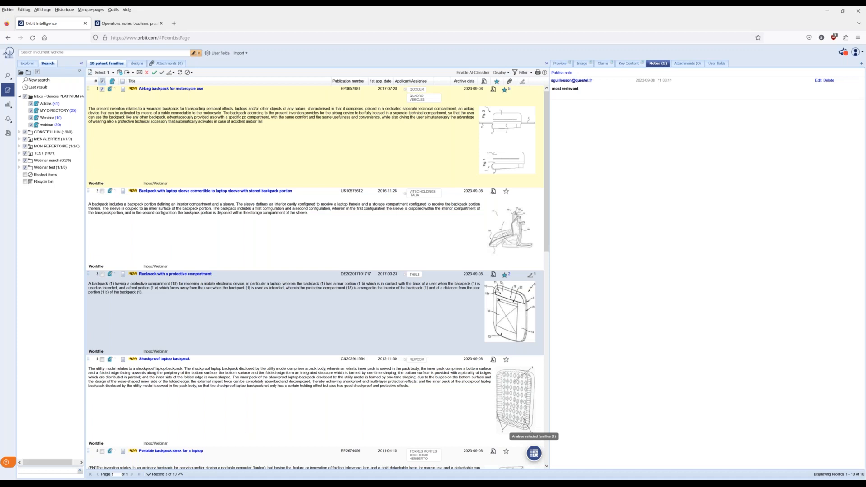
Select all patent families in the Webinar workfile and try to create a patent analysis named "test".
{"action": "left_click", "coordinate": [102, 81]}
{"action": "left_click", "coordinate": [103, 82]}
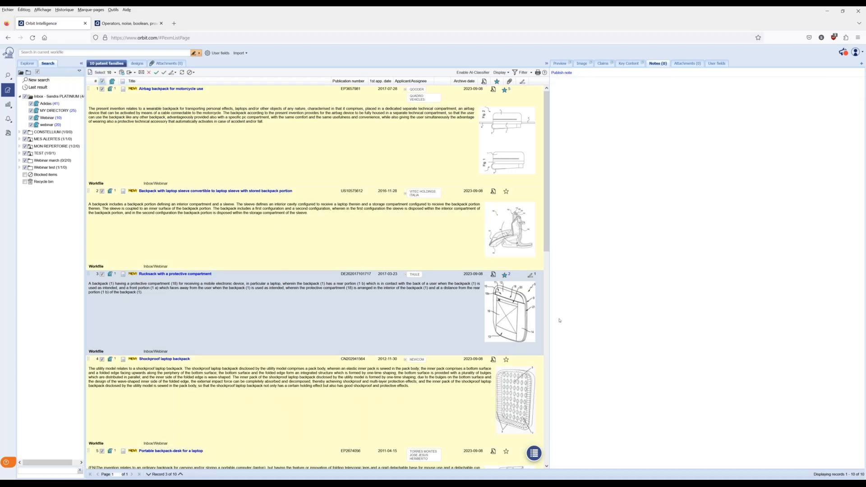
{"action": "left_click", "coordinate": [534, 457]}
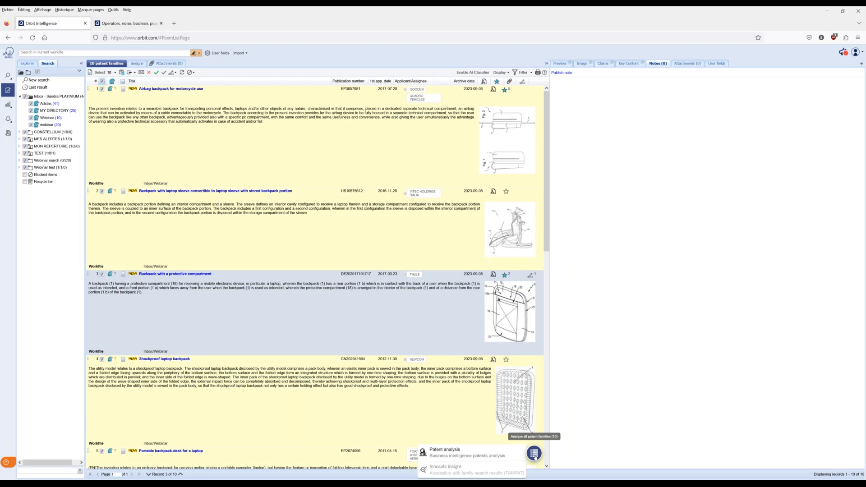
{"action": "left_click", "coordinate": [477, 455]}
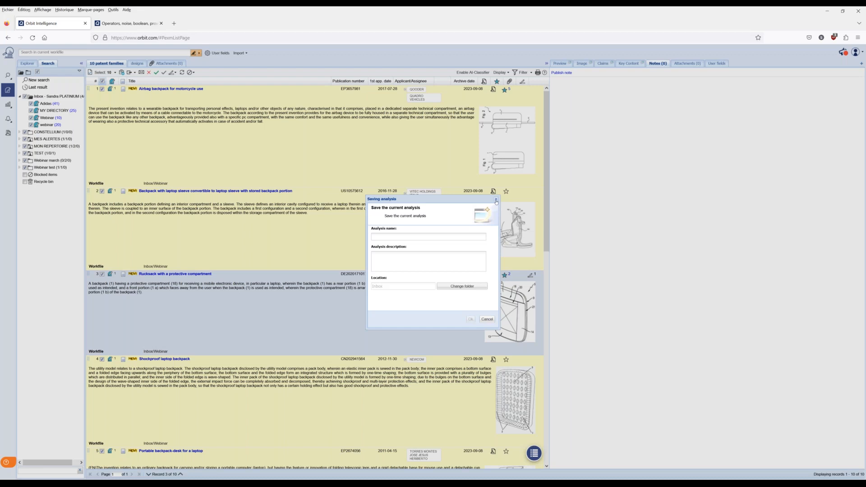
{"action": "left_click", "coordinate": [496, 200]}
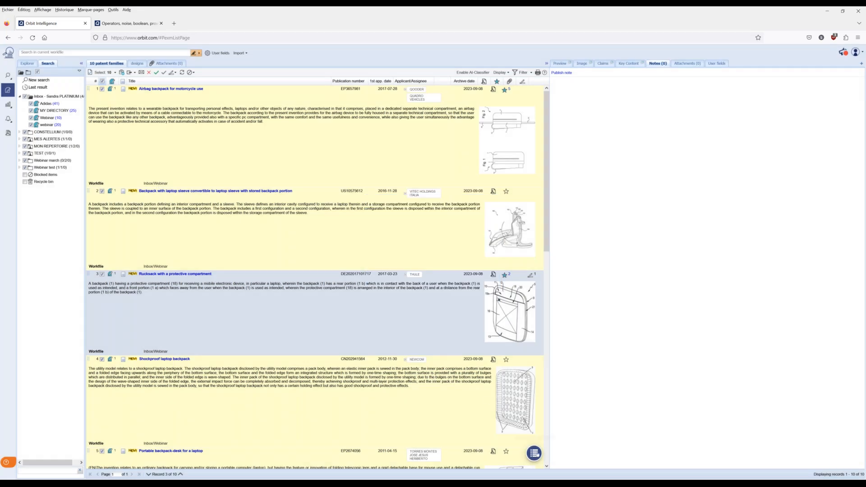
{"action": "left_click", "coordinate": [537, 454]}
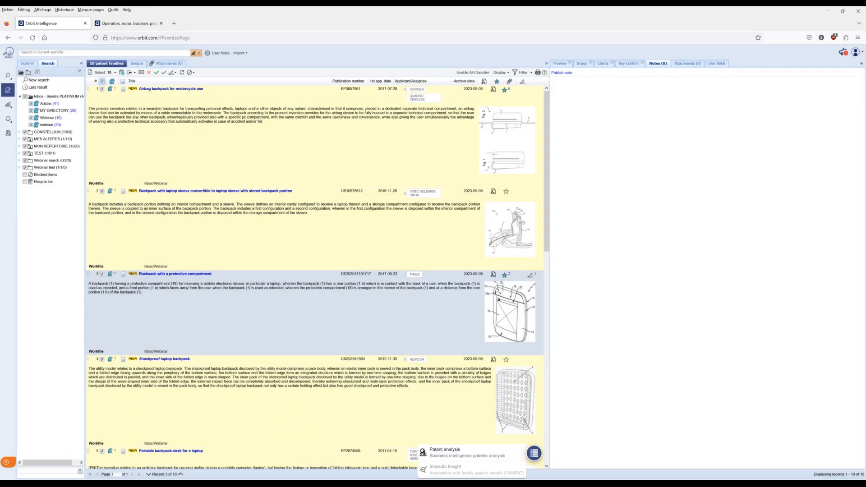
{"action": "left_click", "coordinate": [457, 456]}
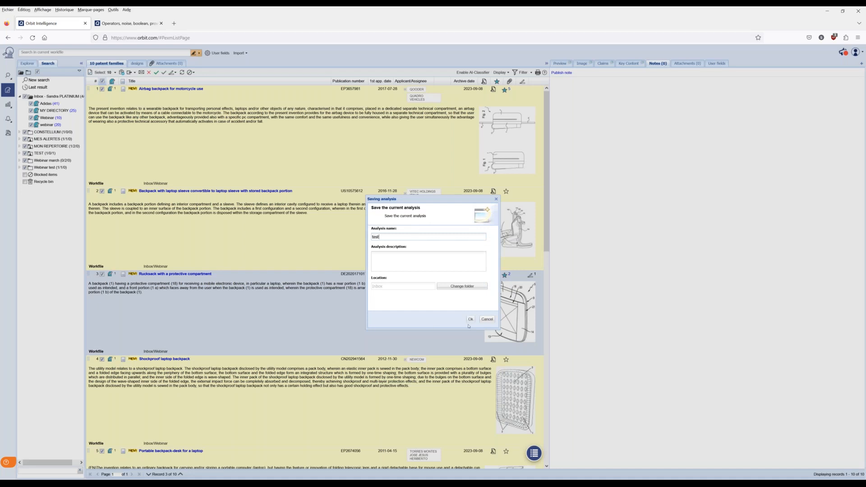
{"action": "left_click", "coordinate": [473, 319]}
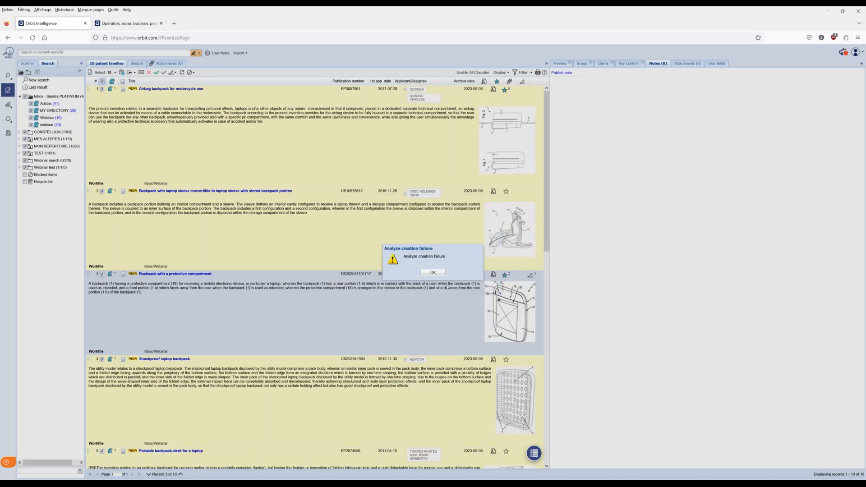
{"action": "left_click", "coordinate": [434, 272]}
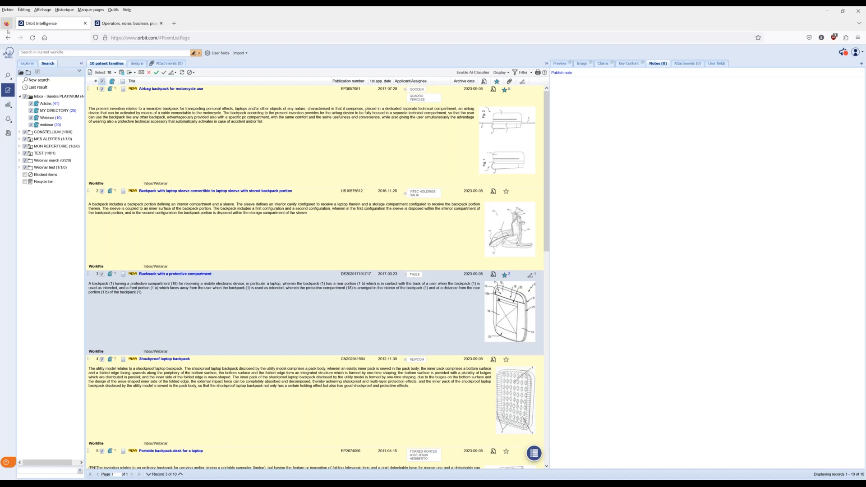
Leave the workfile and show the webinar list results from the search history.
{"action": "left_click", "coordinate": [28, 63]}
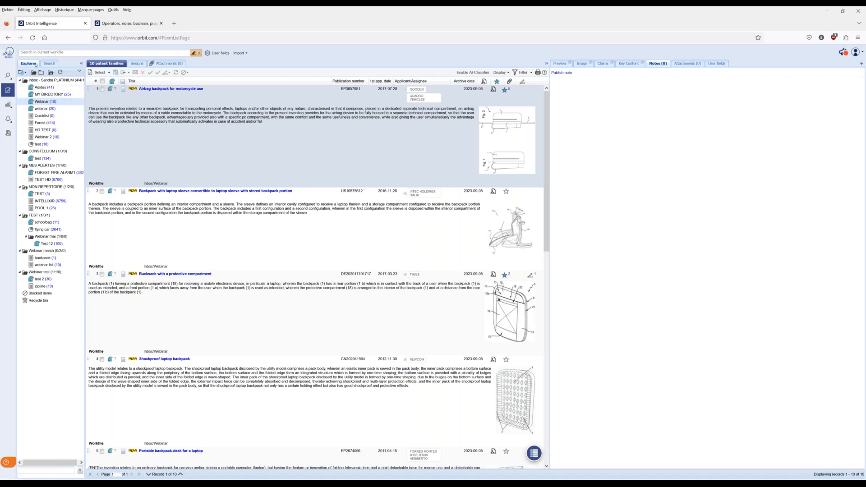
{"action": "left_click", "coordinate": [27, 64]}
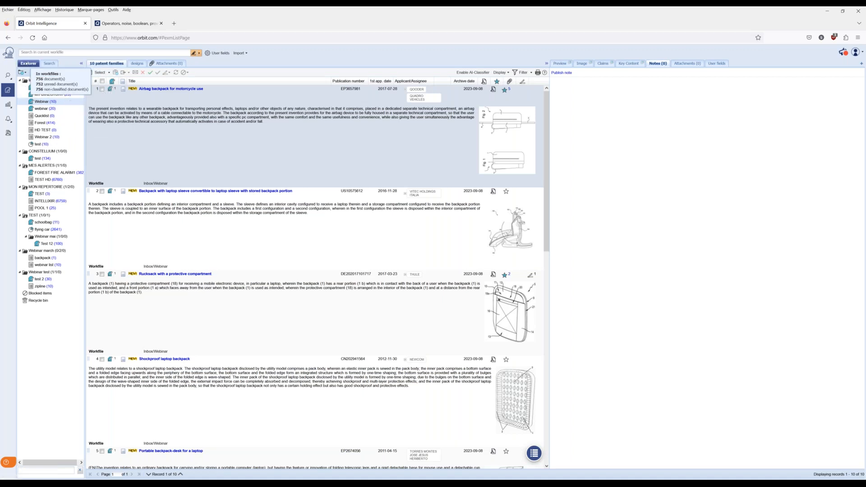
{"action": "left_click", "coordinate": [8, 38]}
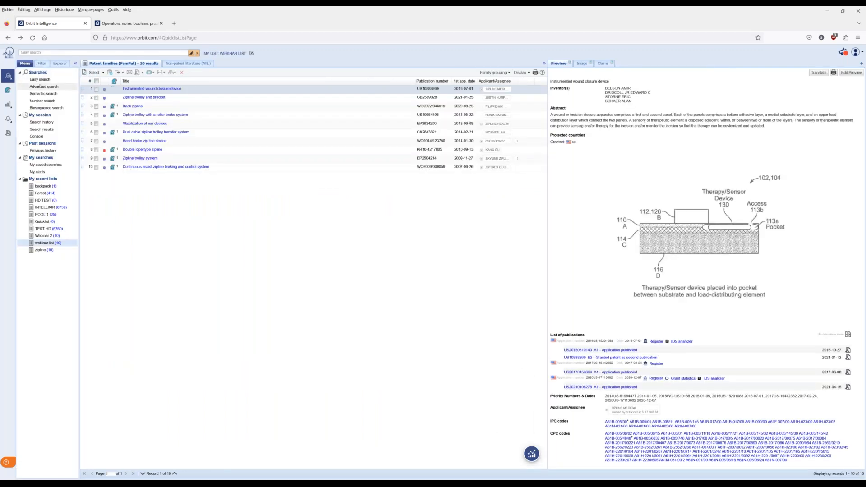
{"action": "left_click", "coordinate": [42, 122]}
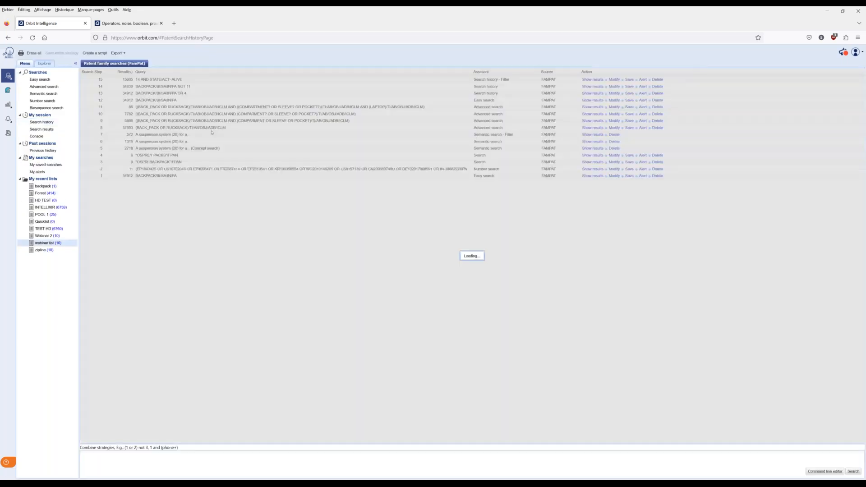
{"action": "key", "text": "alt+Left"}
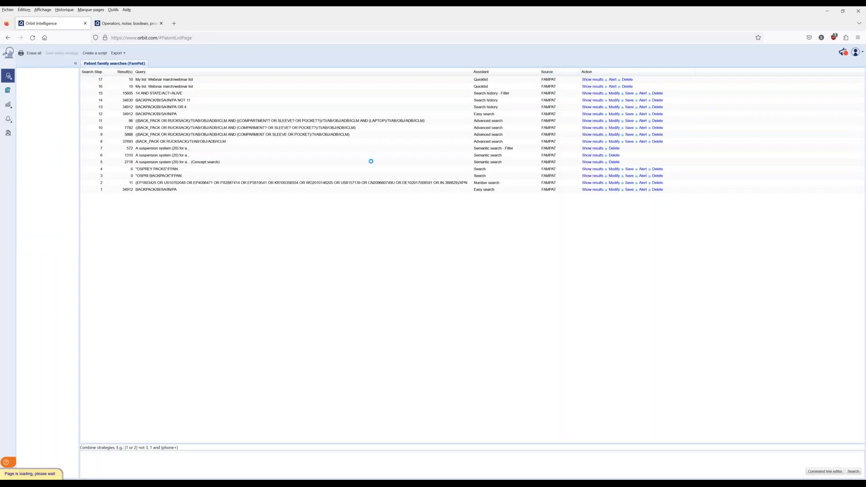
{"action": "key", "text": "alt+Left"}
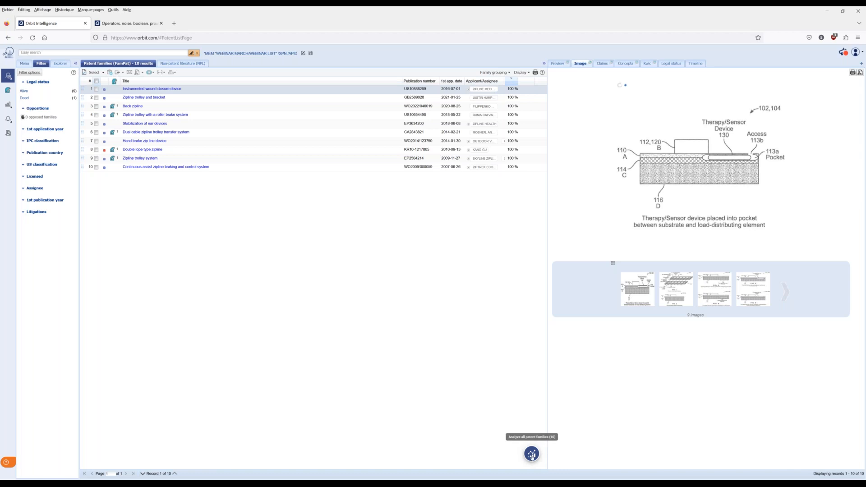
Analyze all patent families of the webinar list, review the key facts charts, and return to the results.
{"action": "left_click", "coordinate": [531, 454]}
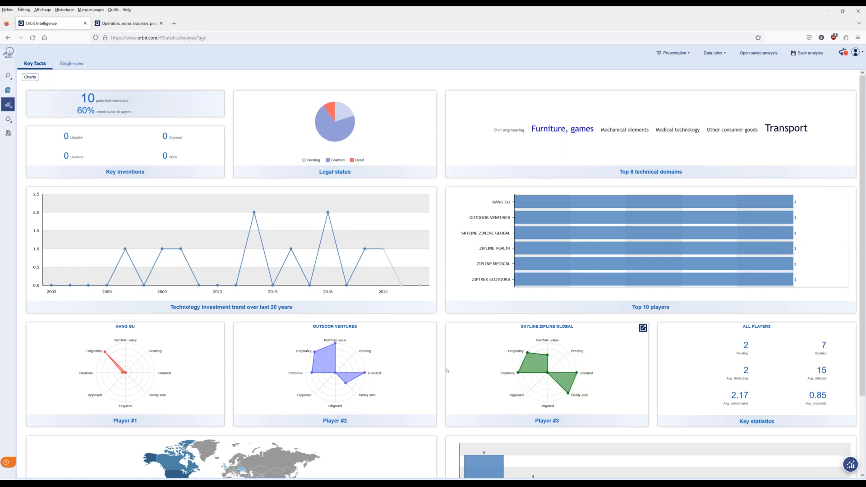
{"action": "scroll", "coordinate": [447, 370], "scroll_direction": "down", "scroll_amount": 3}
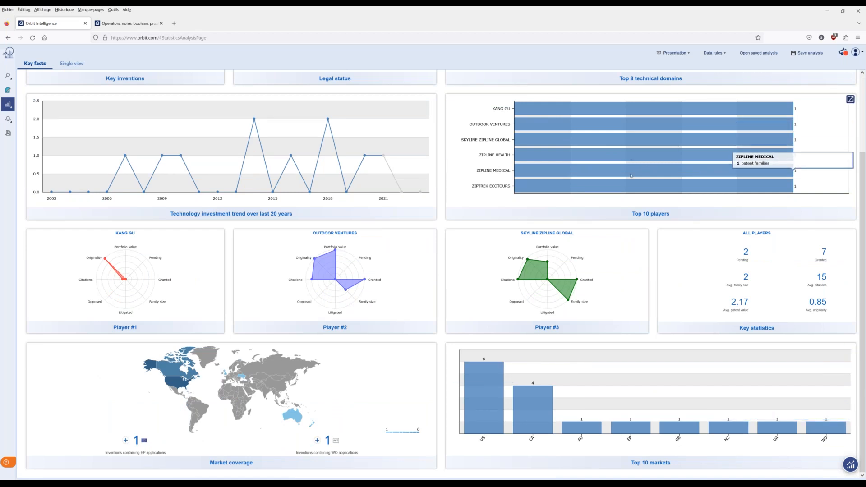
{"action": "scroll", "coordinate": [631, 176], "scroll_direction": "up", "scroll_amount": 3}
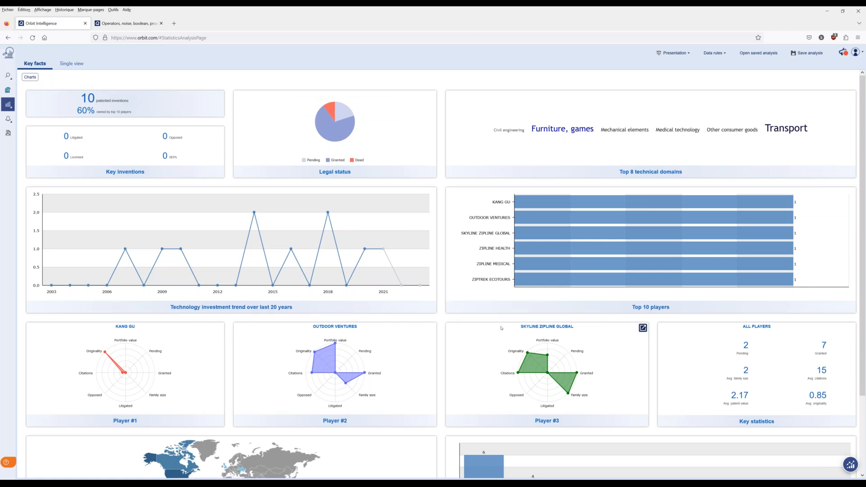
{"action": "left_click", "coordinate": [8, 38]}
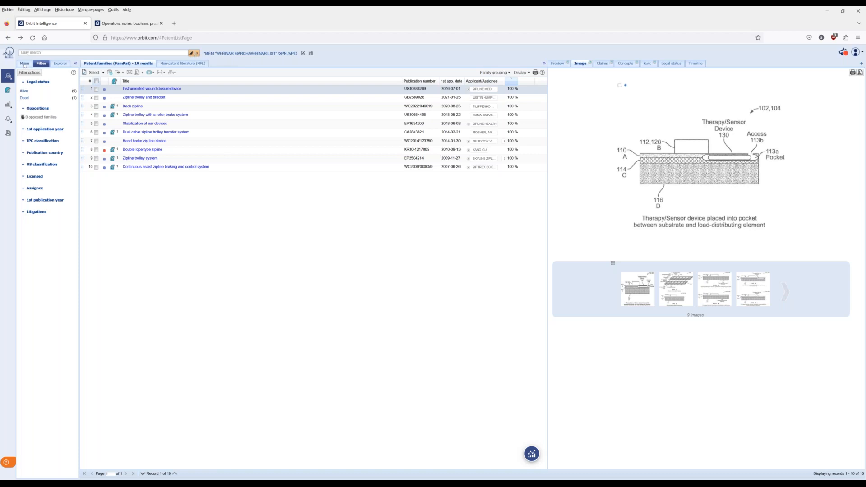
Run an easy search for "backpack" and filter the results to alive patent families.
{"action": "left_click", "coordinate": [24, 64]}
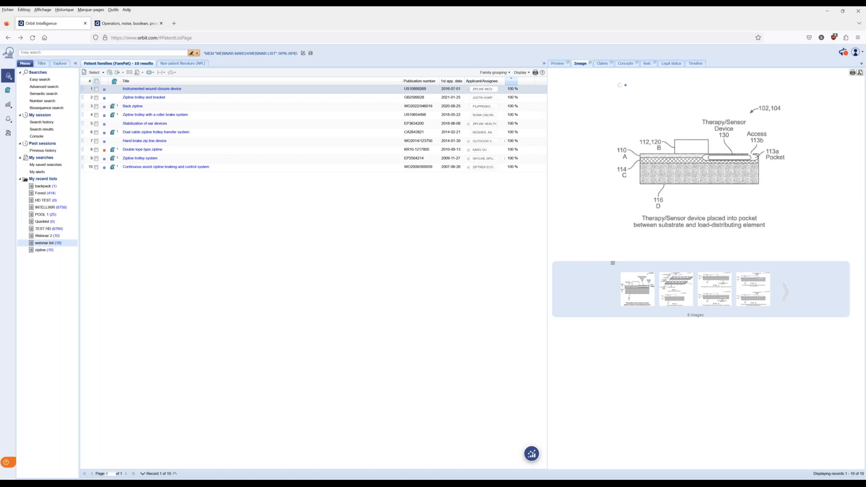
{"action": "left_click", "coordinate": [45, 122]}
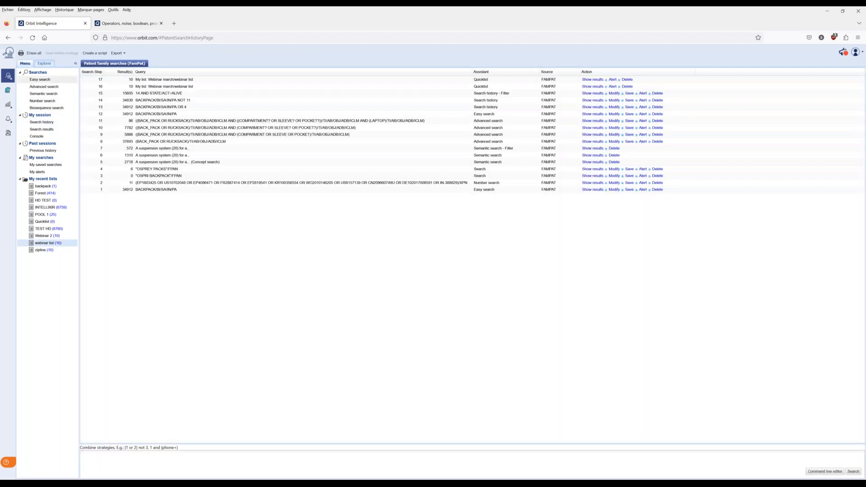
{"action": "left_click", "coordinate": [45, 80]}
{"action": "left_click", "coordinate": [406, 204]}
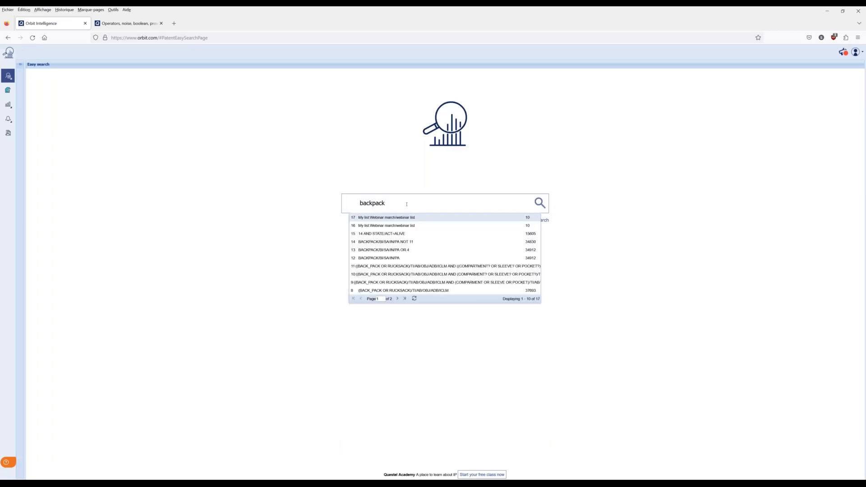
{"action": "key", "text": "Return"}
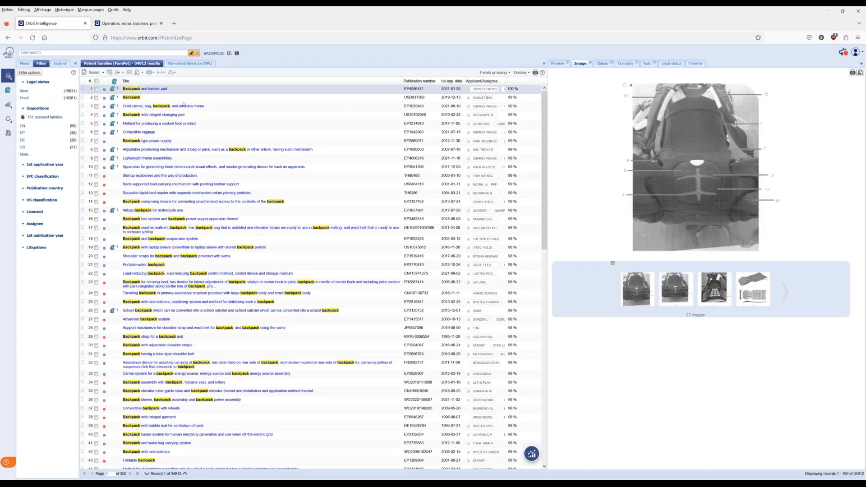
{"action": "left_click", "coordinate": [24, 97]}
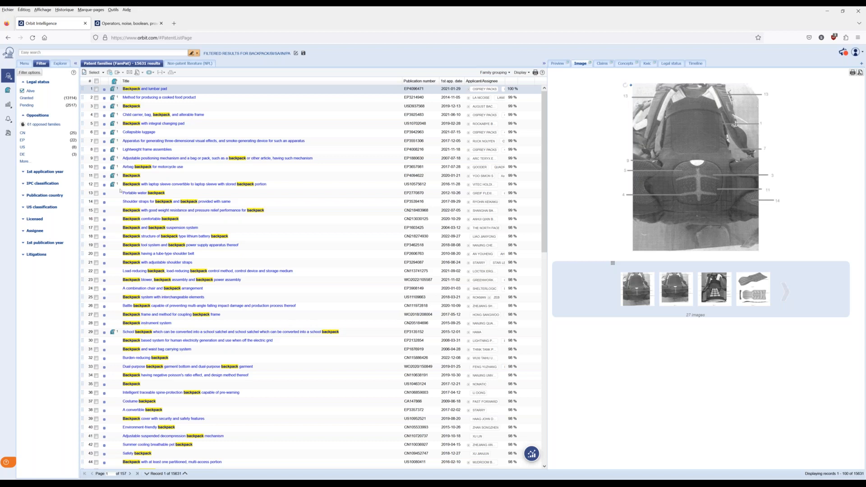
Turn the keyword highlighting in the result list off and on again.
{"action": "left_click", "coordinate": [197, 54]}
{"action": "left_click", "coordinate": [191, 55]}
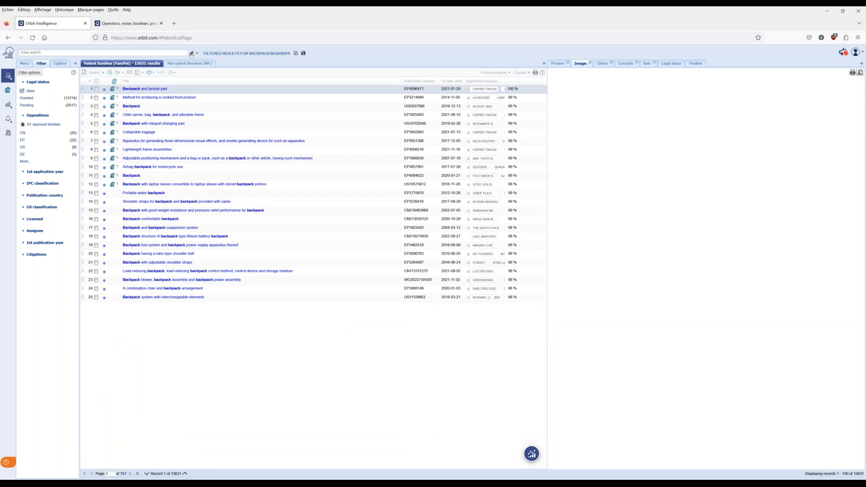
{"action": "left_click", "coordinate": [192, 55]}
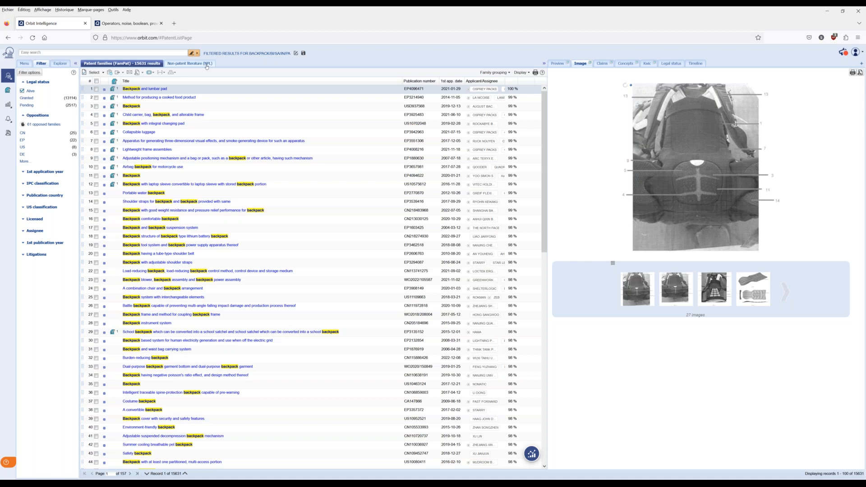
Open the Highlight Wizard and look through the available highlight profiles.
{"action": "left_click", "coordinate": [197, 54]}
{"action": "mouse_move", "coordinate": [197, 53]}
{"action": "left_click", "coordinate": [199, 54]}
{"action": "mouse_move", "coordinate": [199, 55]}
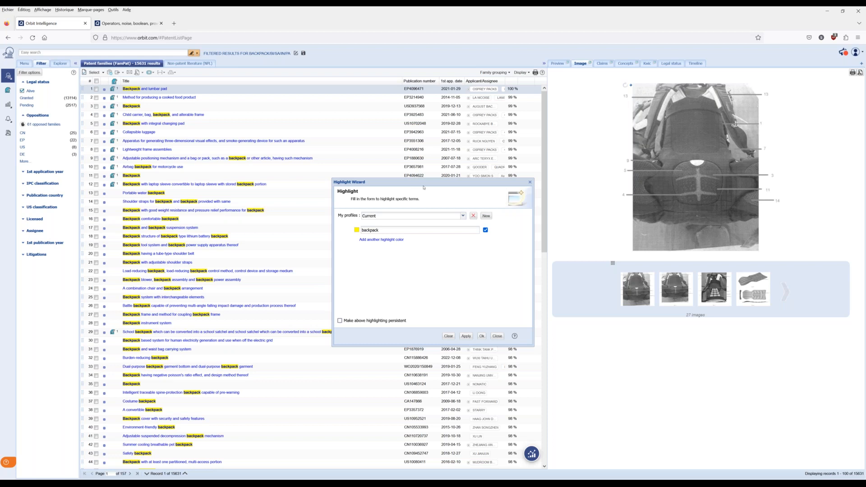
{"action": "left_click", "coordinate": [463, 217]}
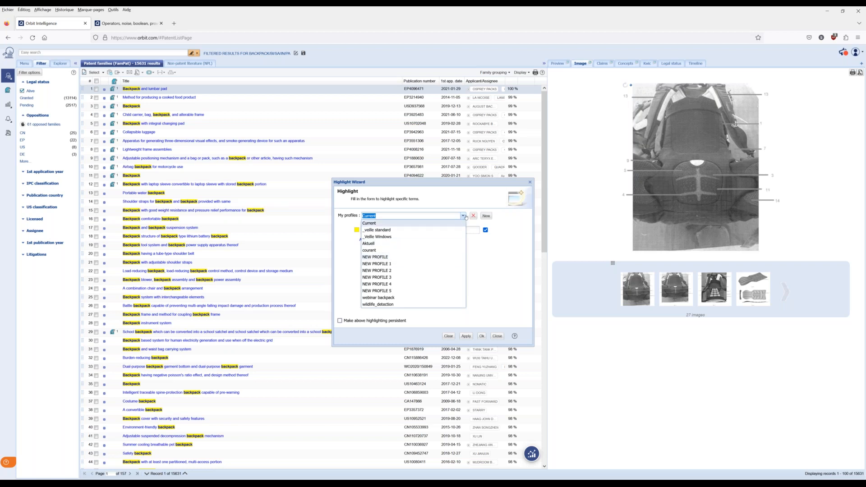
{"action": "left_click", "coordinate": [503, 220]}
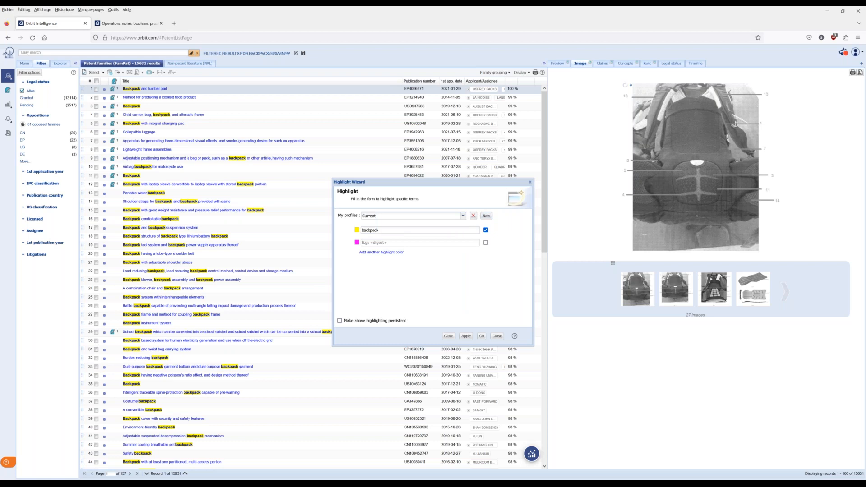
Add "laptop" as a second highlighted term, apply it, and change its highlight color to dark blue.
{"action": "left_click", "coordinate": [383, 242]}
{"action": "type", "text": "laptop"}
{"action": "left_click", "coordinate": [467, 336]}
{"action": "left_click", "coordinate": [379, 253]}
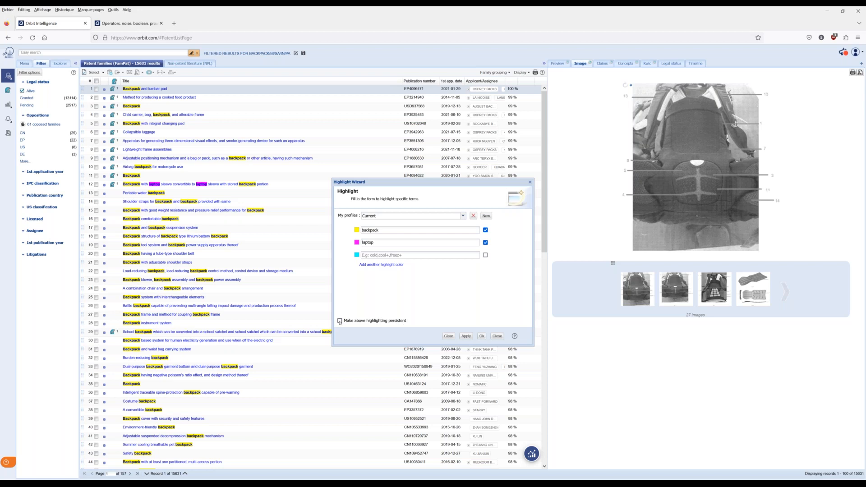
{"action": "left_click", "coordinate": [357, 243]}
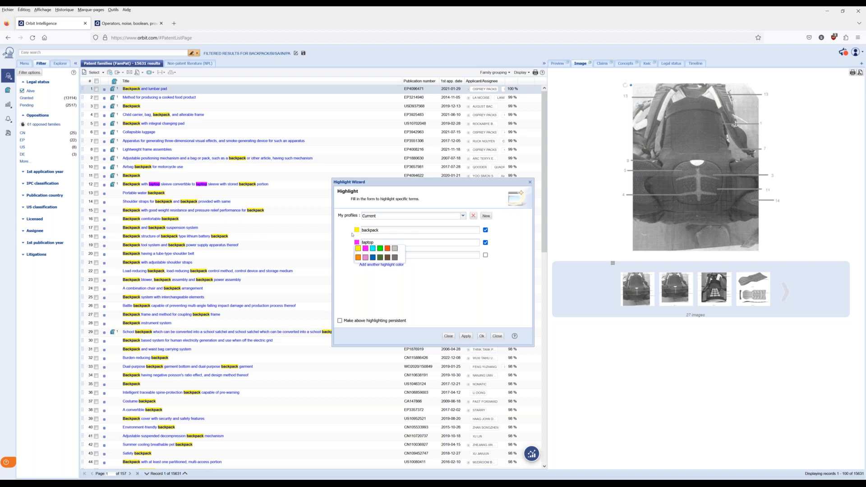
{"action": "left_click", "coordinate": [373, 257]}
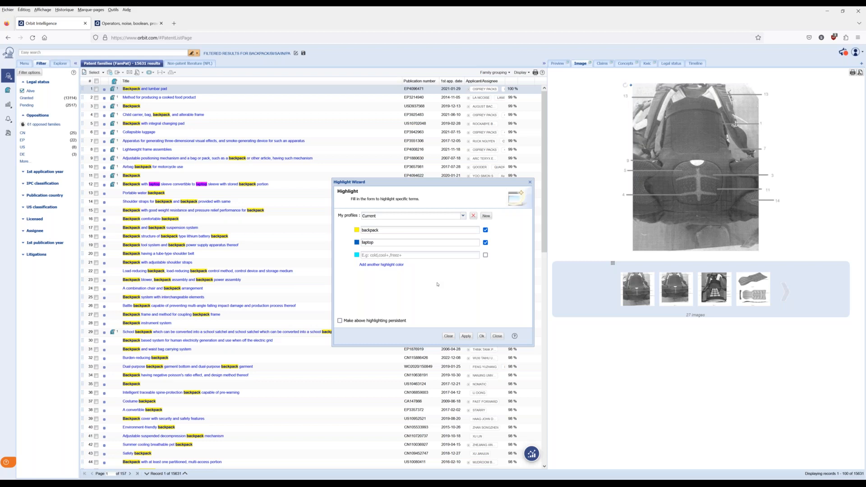
Add "compartment" as a third highlighted term in light blue and apply the highlighting to the results.
{"action": "left_click", "coordinate": [389, 255]}
{"action": "type", "text": "compartment"}
{"action": "left_click", "coordinate": [467, 337]}
{"action": "left_click", "coordinate": [481, 337]}
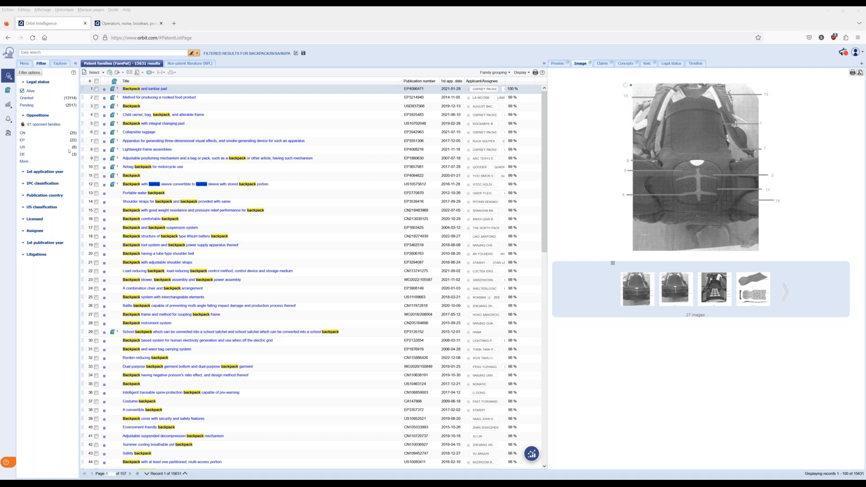
Delete the alive-filtered backpack search, step 19, from the search history.
{"action": "left_click", "coordinate": [25, 63]}
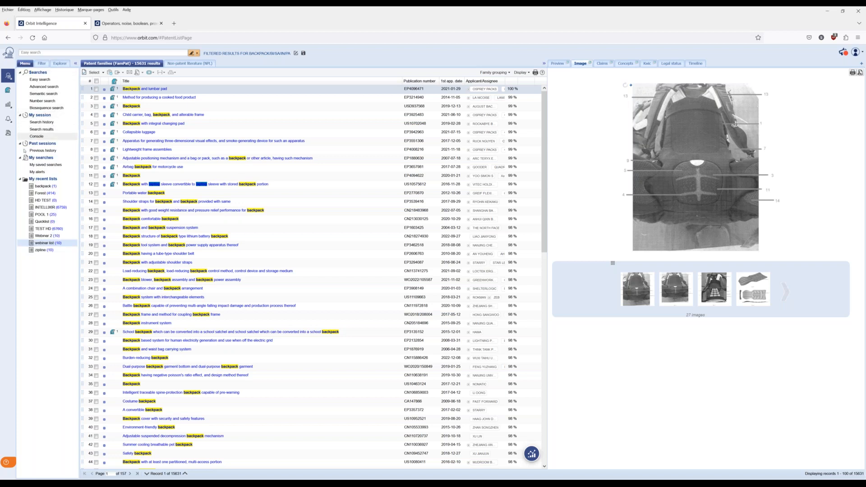
{"action": "left_click", "coordinate": [41, 122]}
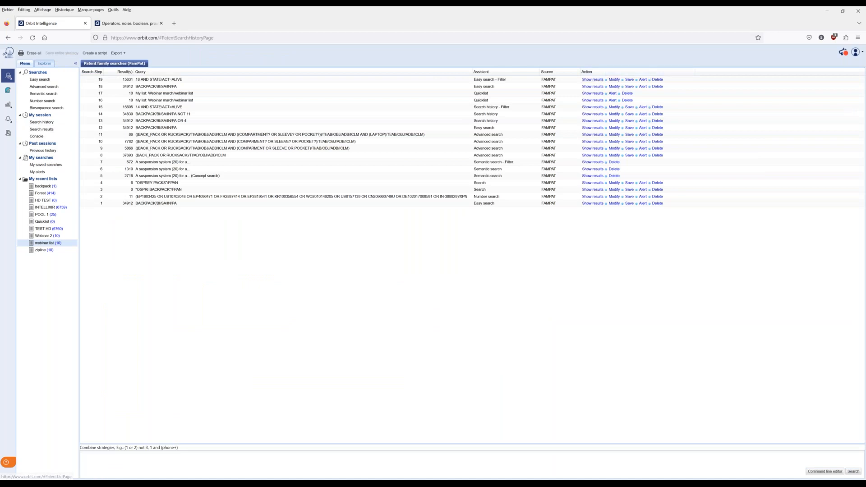
{"action": "left_click", "coordinate": [657, 79]}
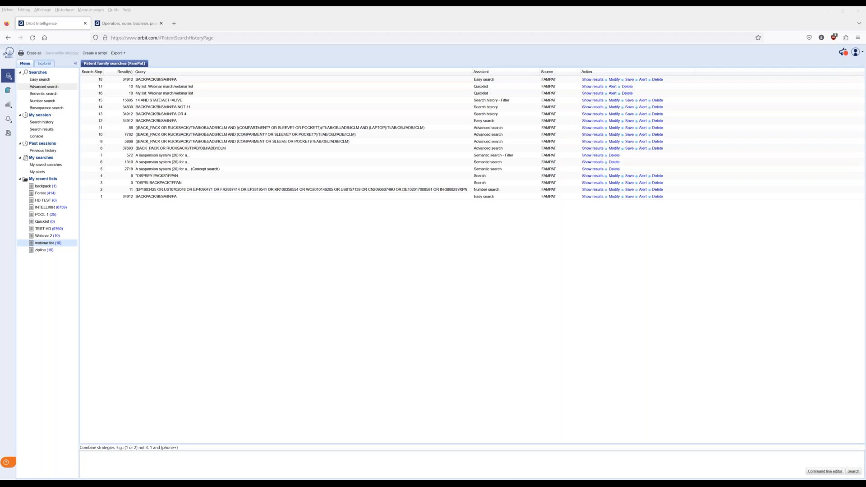
Open the advanced search form and check the operators available for the date criterion.
{"action": "left_click", "coordinate": [44, 86]}
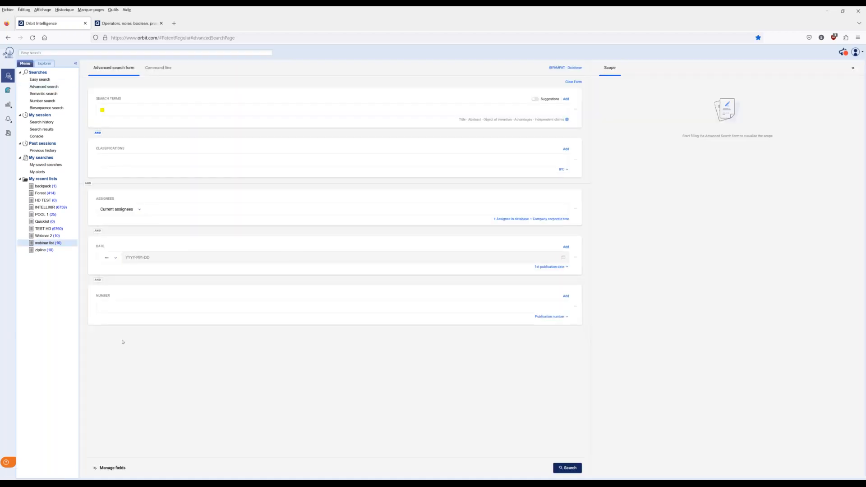
{"action": "left_click", "coordinate": [116, 259]}
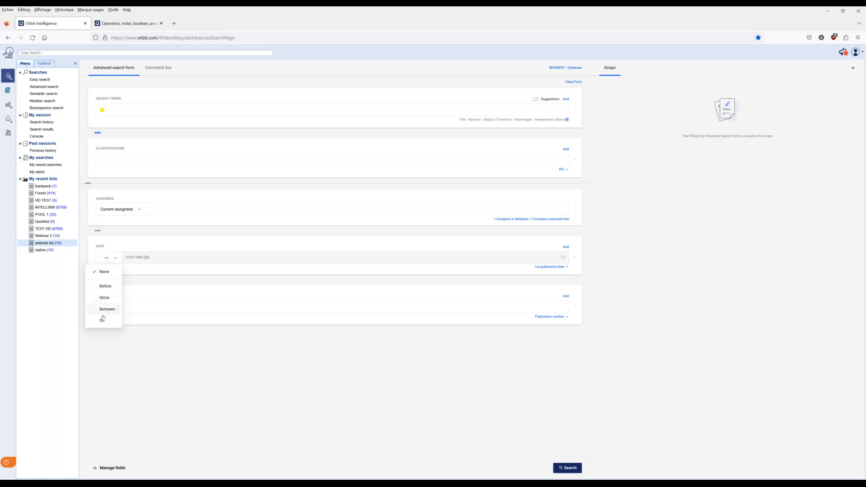
{"action": "left_click", "coordinate": [148, 357]}
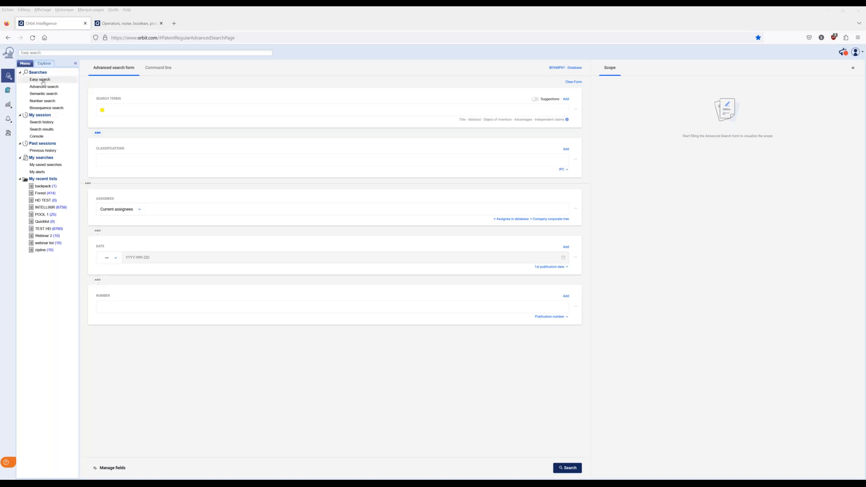
Show the latest backpack search results from the history, select the first two patent families, and open their export options.
{"action": "left_click", "coordinate": [42, 122]}
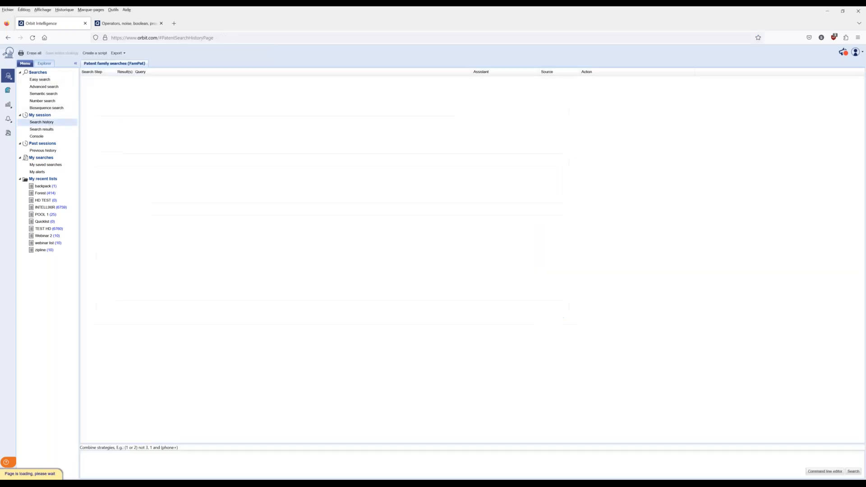
{"action": "left_click", "coordinate": [592, 80]}
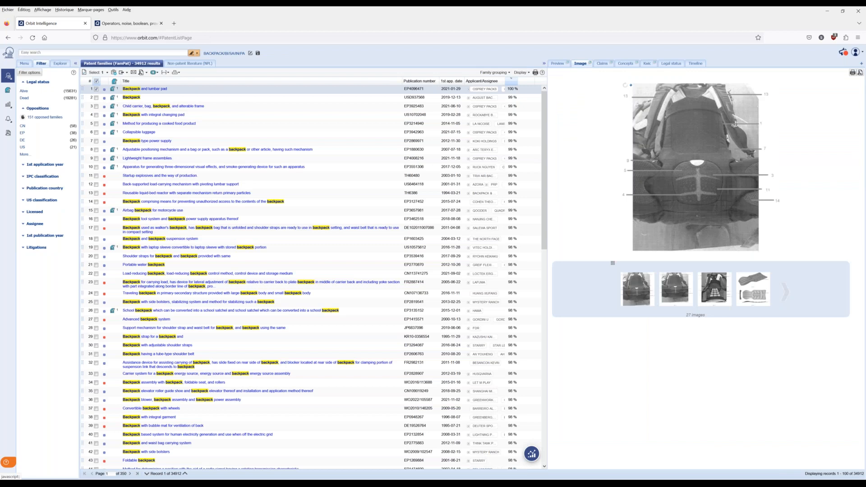
{"action": "left_click", "coordinate": [96, 89]}
{"action": "left_click", "coordinate": [96, 98]}
{"action": "left_click", "coordinate": [126, 73]}
{"action": "left_click", "coordinate": [134, 82]}
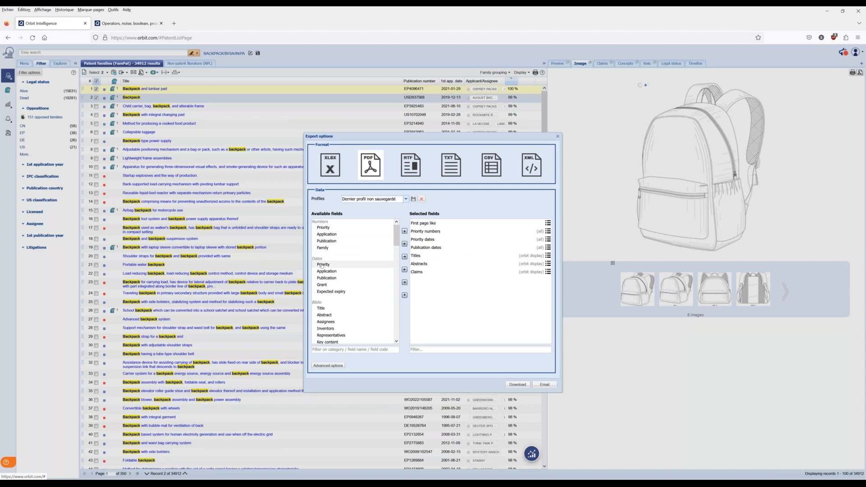
Review the priority date, priority number and advanced export options, and close the export without downloading.
{"action": "left_click", "coordinate": [548, 239]}
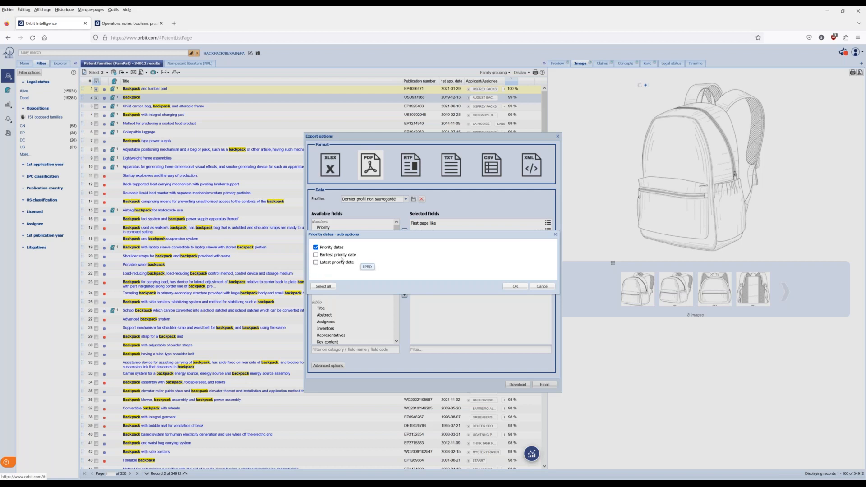
{"action": "left_click", "coordinate": [315, 255]}
{"action": "left_click", "coordinate": [555, 235]}
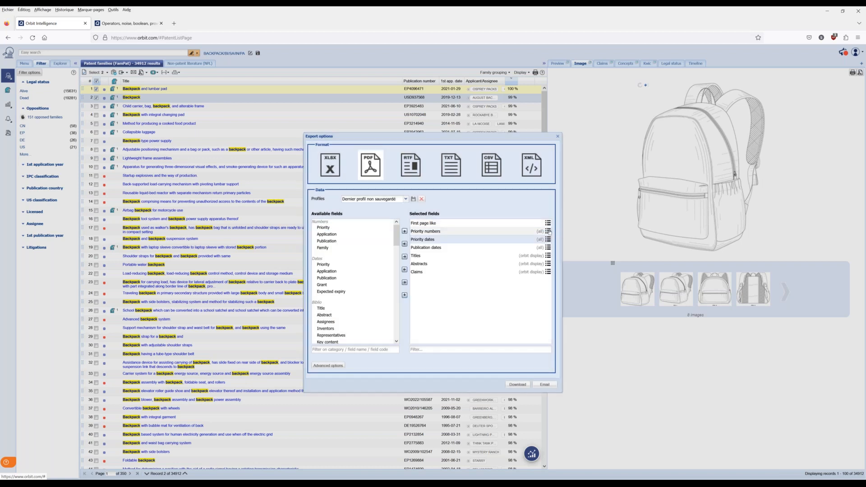
{"action": "left_click", "coordinate": [548, 231]}
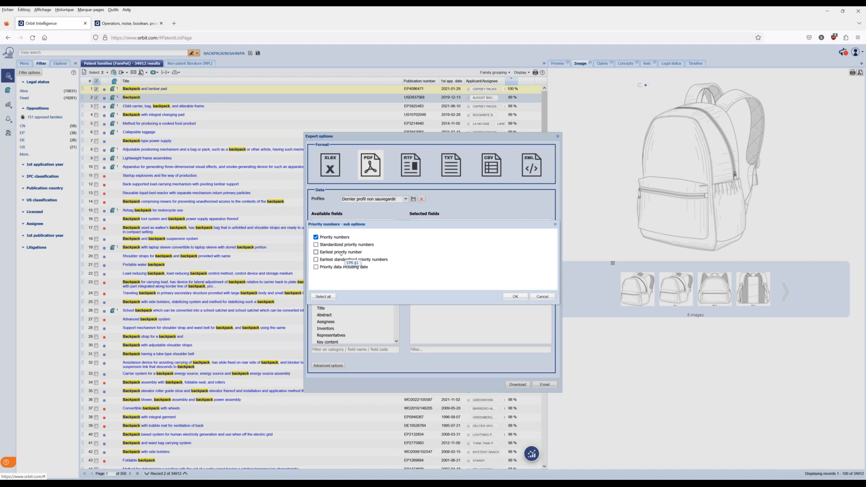
{"action": "left_click", "coordinate": [556, 225]}
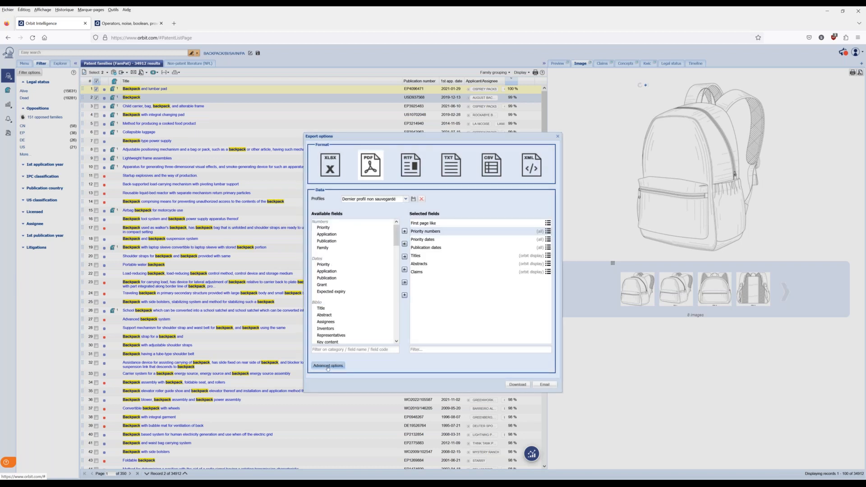
{"action": "left_click", "coordinate": [328, 366]}
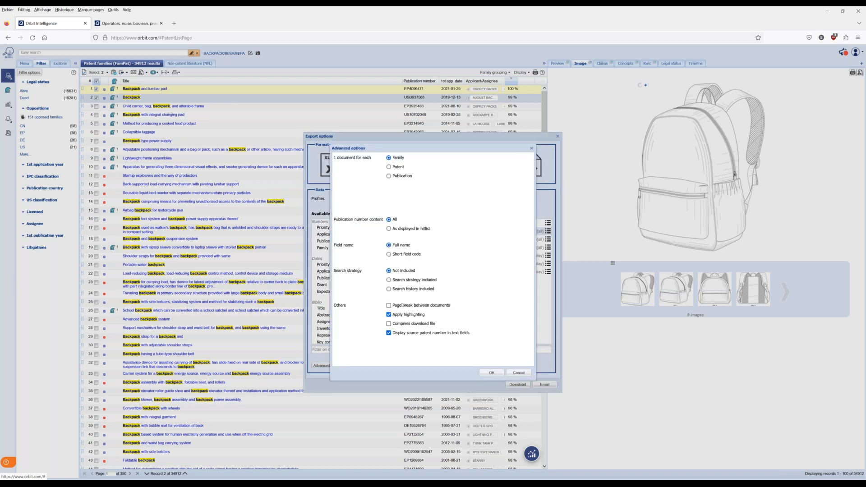
{"action": "left_click", "coordinate": [531, 149]}
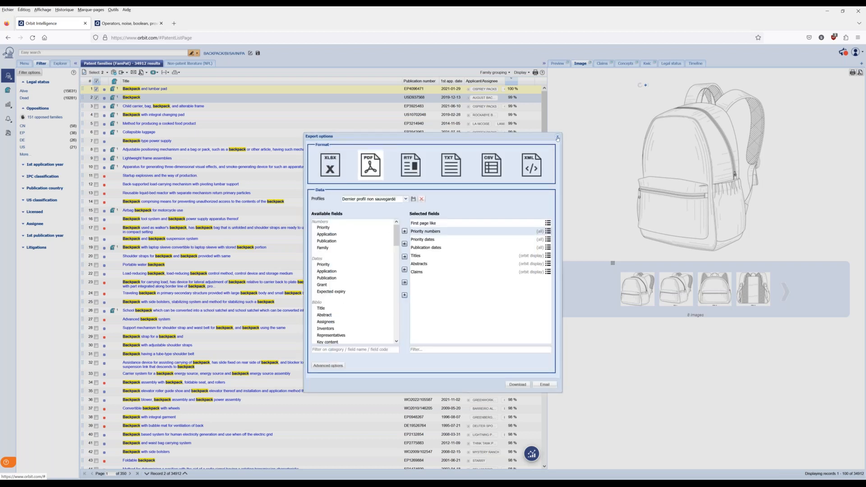
{"action": "left_click", "coordinate": [558, 137]}
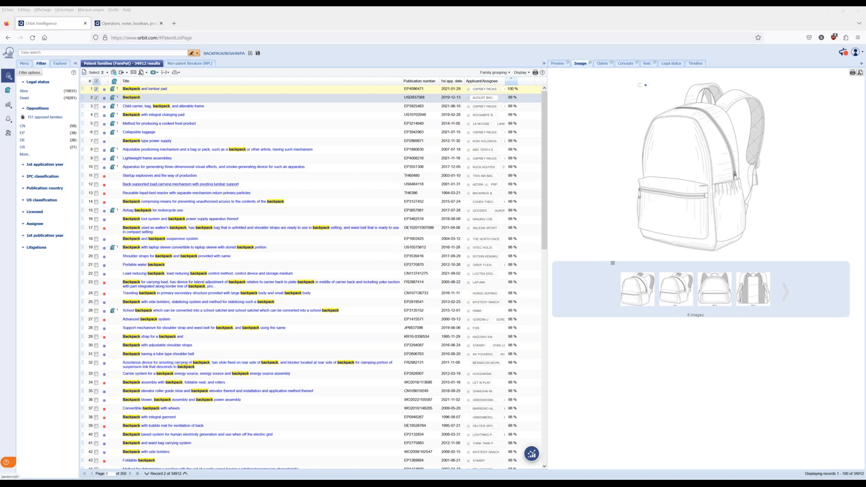
Open a new alert form for search step 11 in the history, leave it unsaved, and show the saved alerts.
{"action": "left_click", "coordinate": [24, 63]}
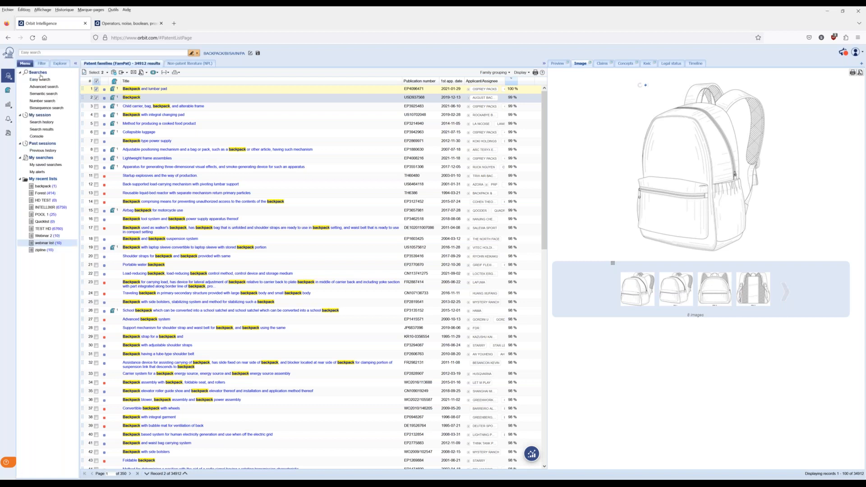
{"action": "left_click", "coordinate": [48, 123]}
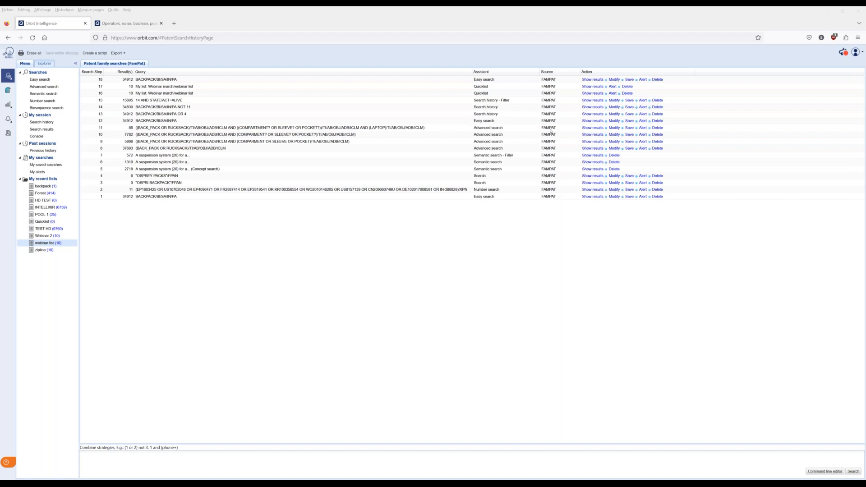
{"action": "left_click", "coordinate": [643, 128]}
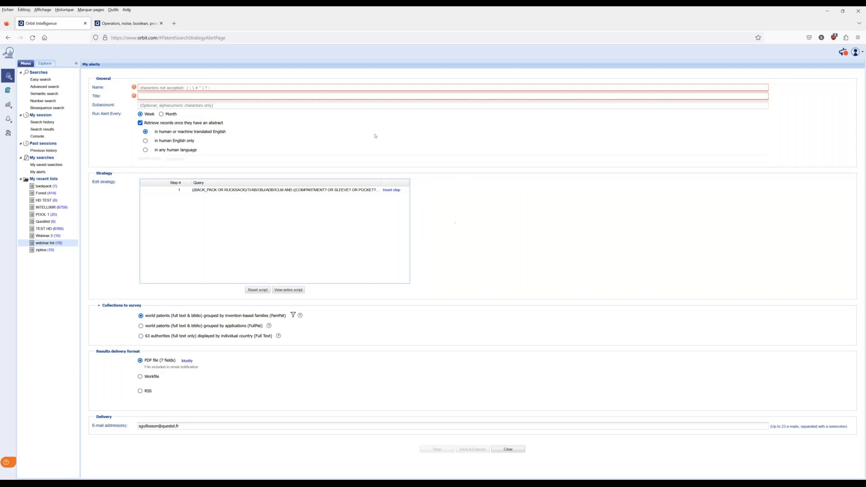
{"action": "left_click", "coordinate": [143, 87]}
{"action": "left_click", "coordinate": [149, 96]}
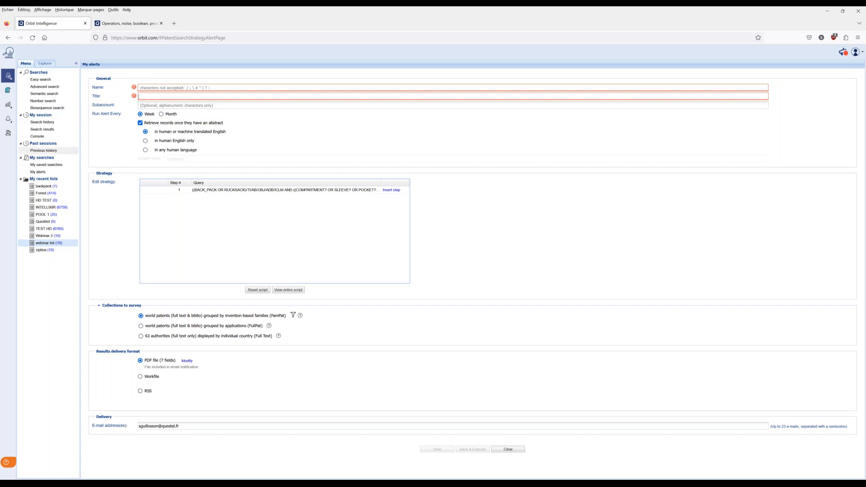
{"action": "left_click", "coordinate": [37, 171]}
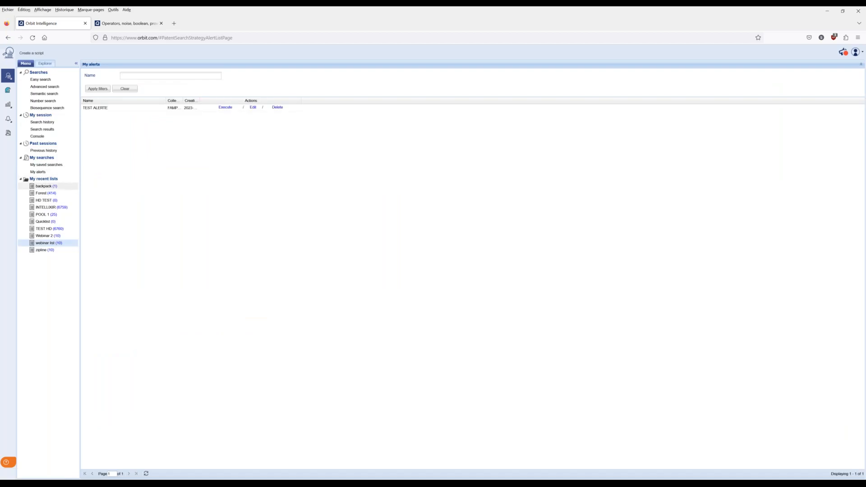
Show the contents of the recent backpack list, and open the saved alert TEST ALERTE from the alerts list to review its settings.
{"action": "left_click", "coordinate": [44, 185]}
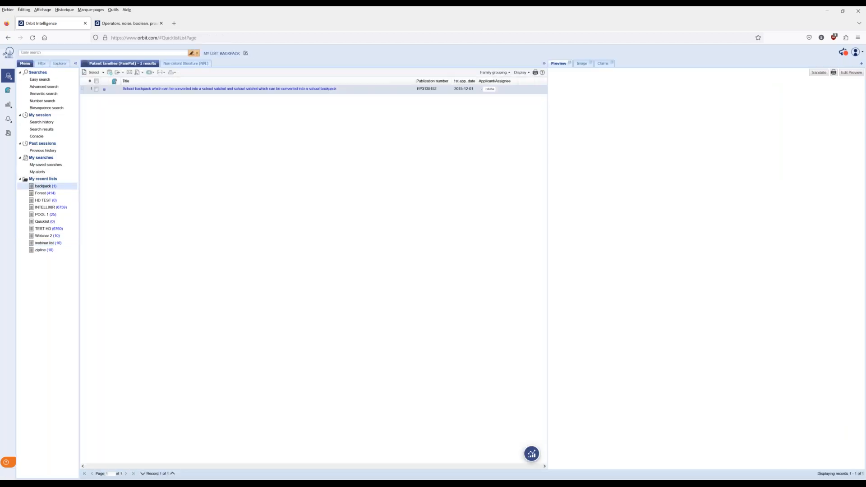
{"action": "left_click", "coordinate": [8, 37]}
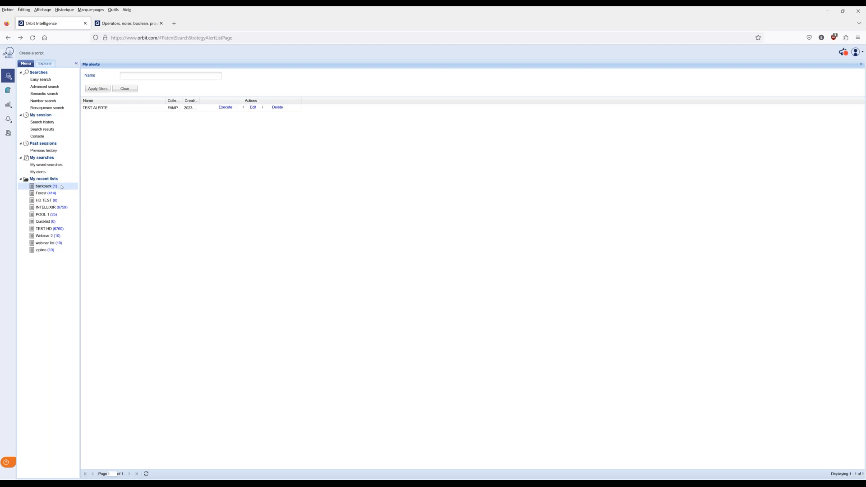
{"action": "left_click", "coordinate": [253, 108]}
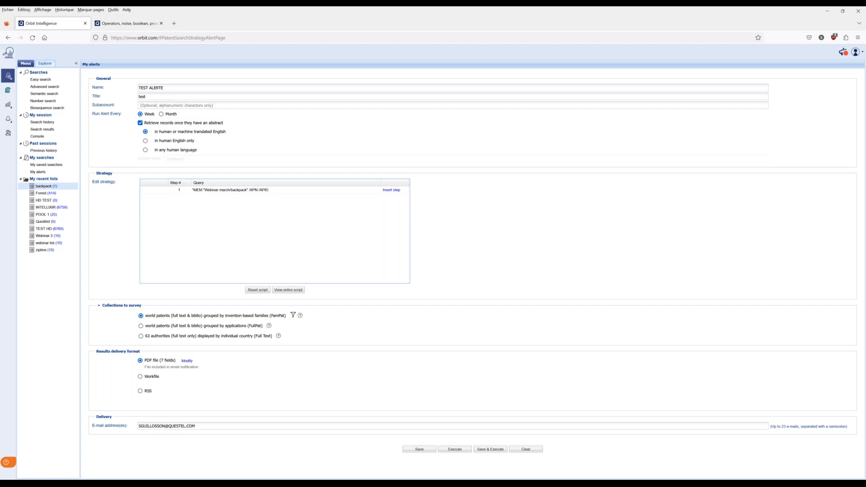
Show the easy search page with the navigation menu expanded, and open the advanced search form.
{"action": "left_click", "coordinate": [40, 79]}
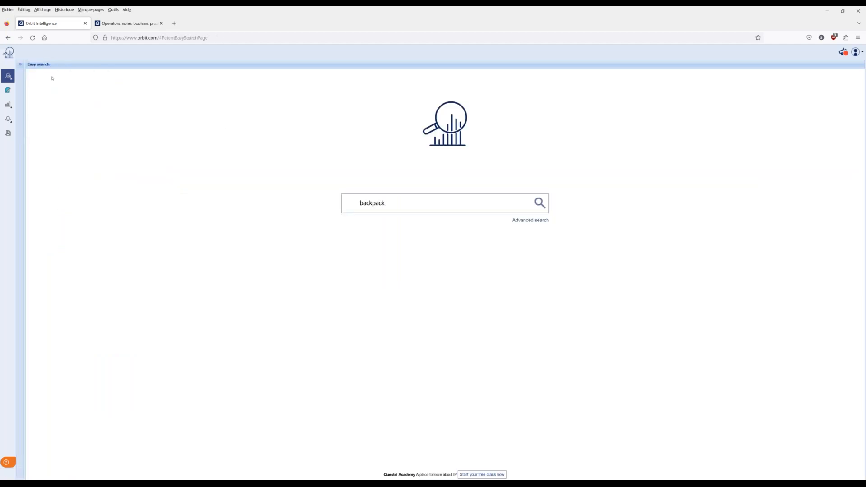
{"action": "left_click", "coordinate": [20, 64]}
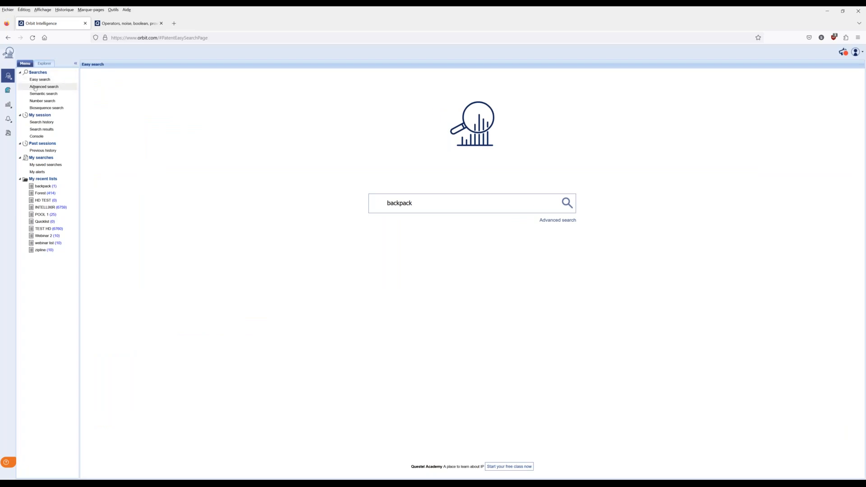
{"action": "left_click", "coordinate": [37, 87]}
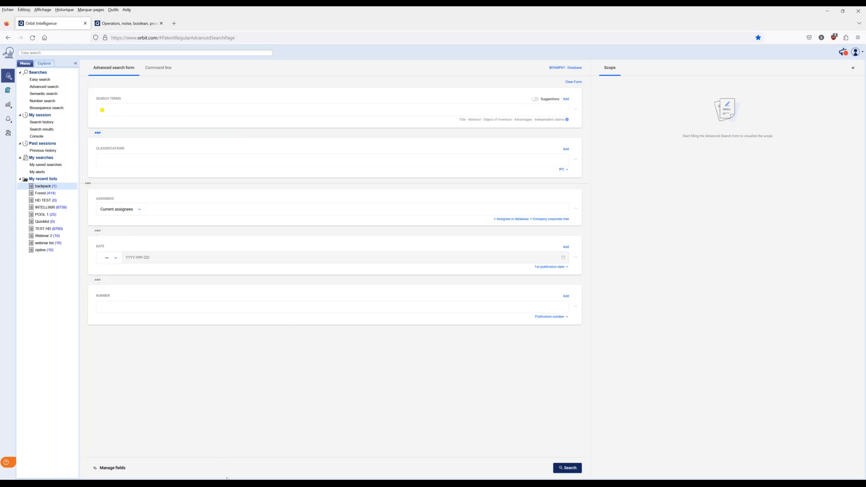
{"action": "mouse_move", "coordinate": [227, 479]}
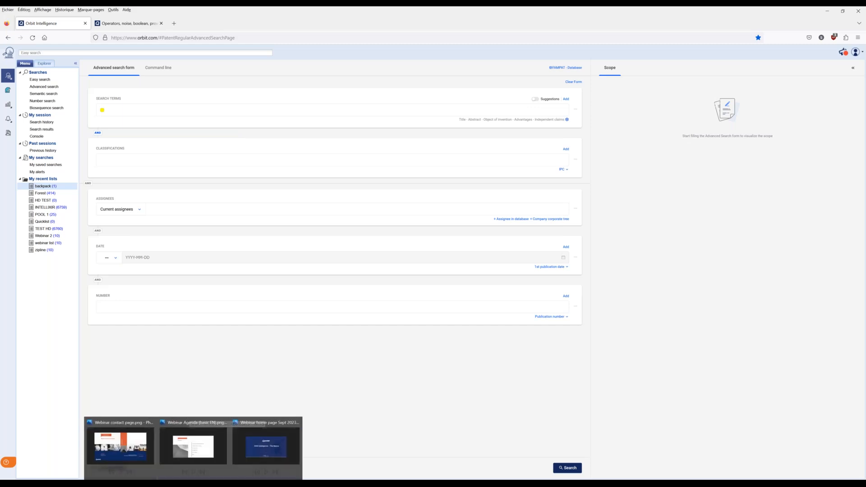